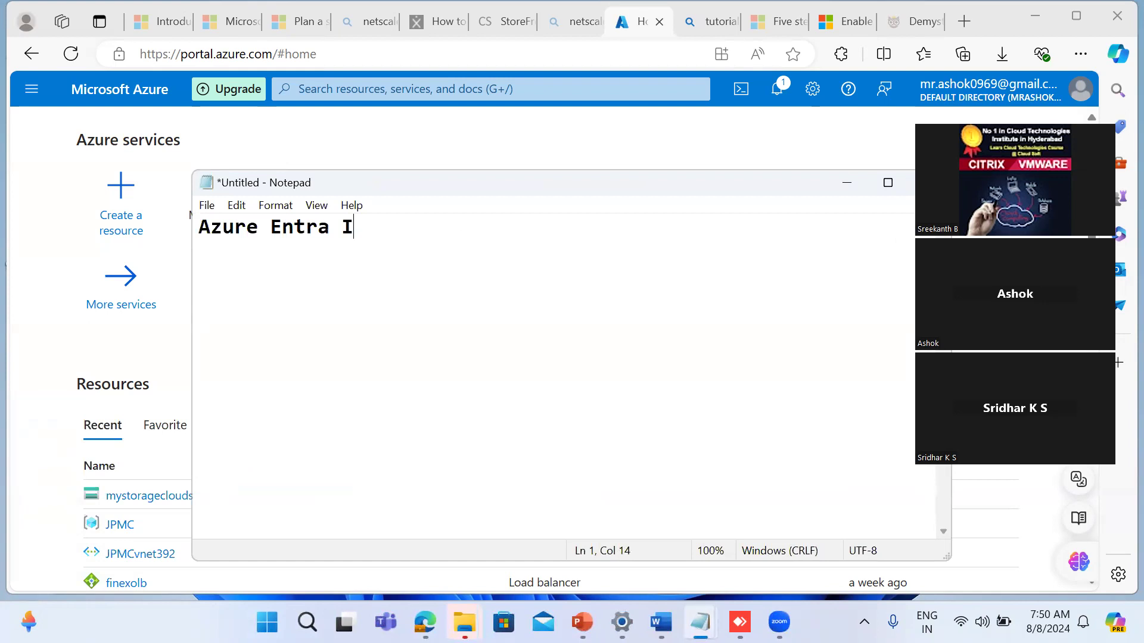
Step: Complete the heading as "Azure Entra ID:" and, after a blank line, add "AAD name now called as Azure ENTRA ID"
key(Return)
key(Return)
text(AAD)
text(name )
text(nopw)
key(BackSpace)
key(BackSpace)
key(BackSpace)
text(w )
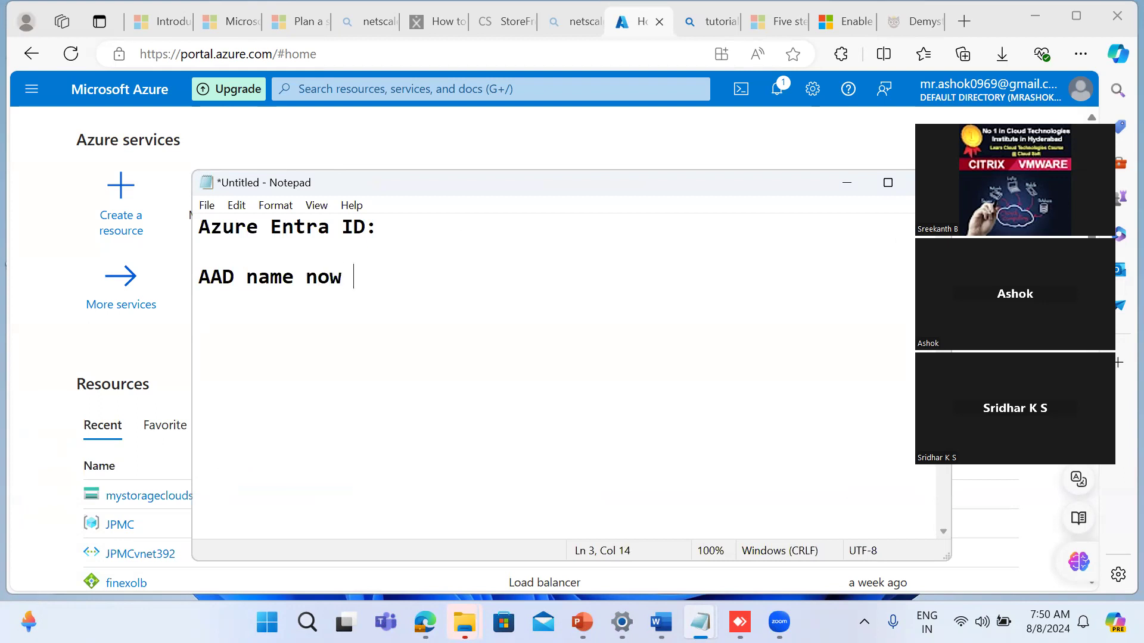
text(called as )
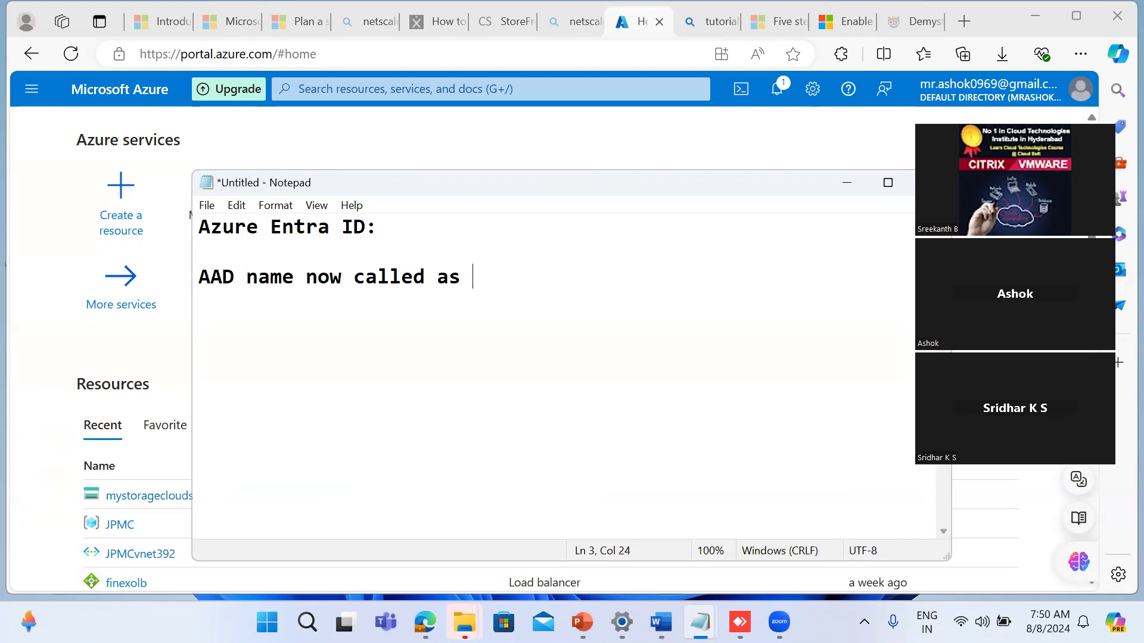
text(Azure E)
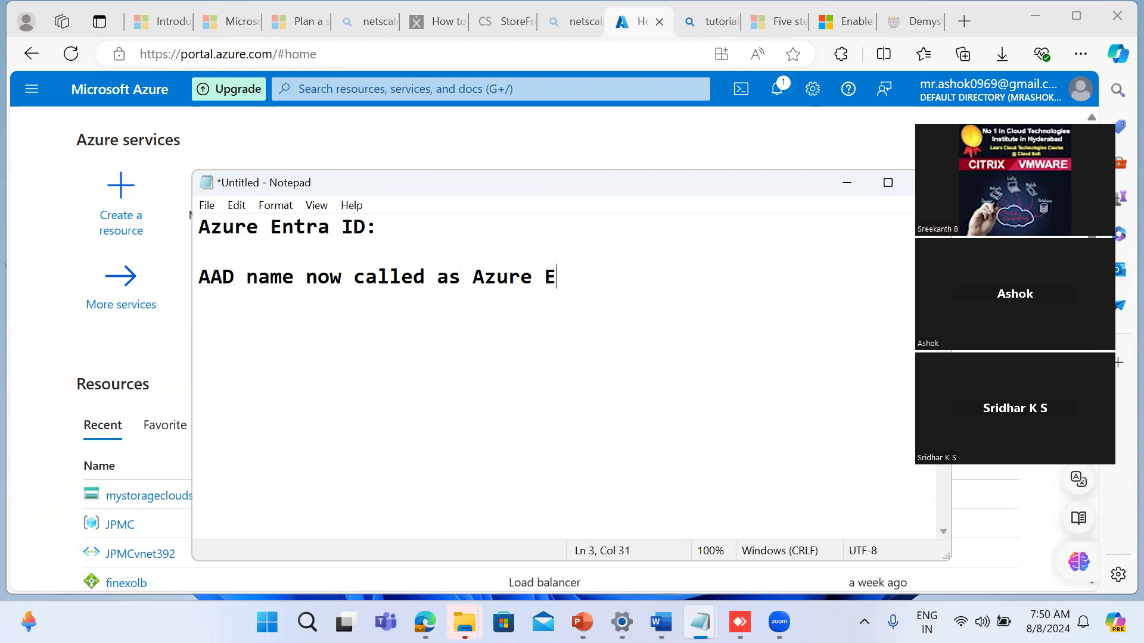
text(NTRA ID)
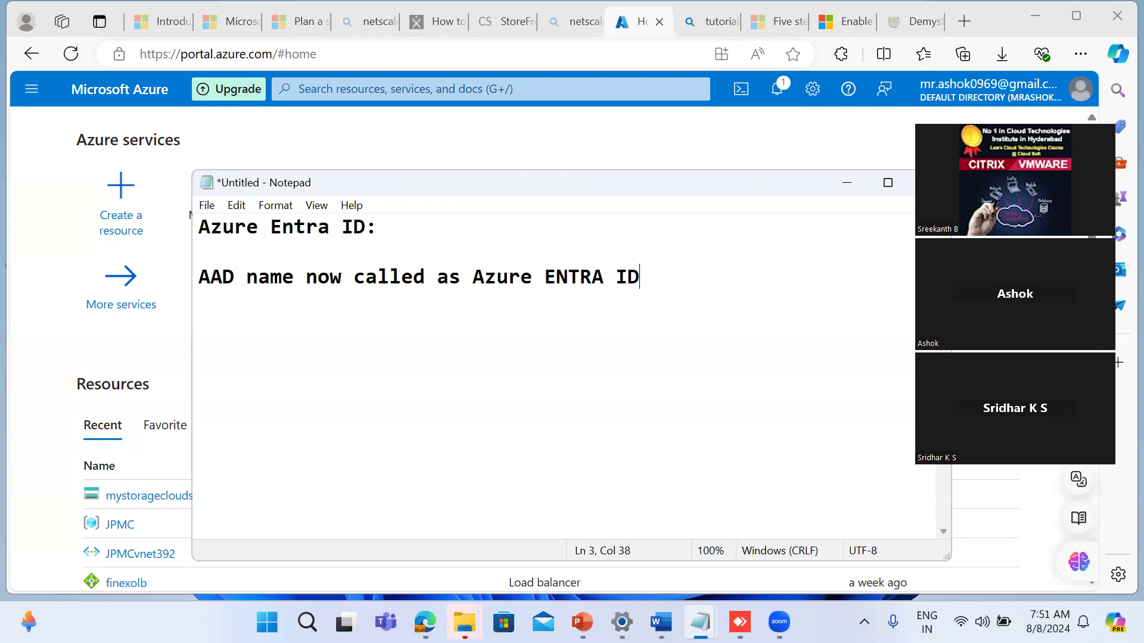
Step: Add the line "ENTRA ADMIN CENTER" to the notes, separated from the AAD line by a blank line
key(Return)
key(Return)
text(ENTRA ADN)
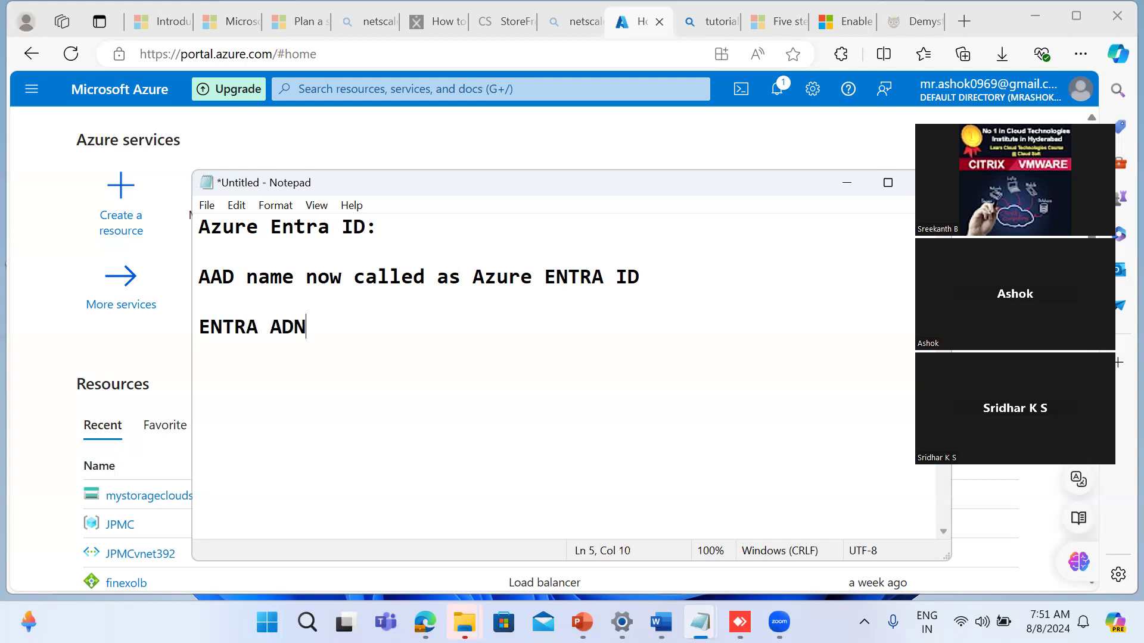
key(BackSpace)
text(MIN CENTER)
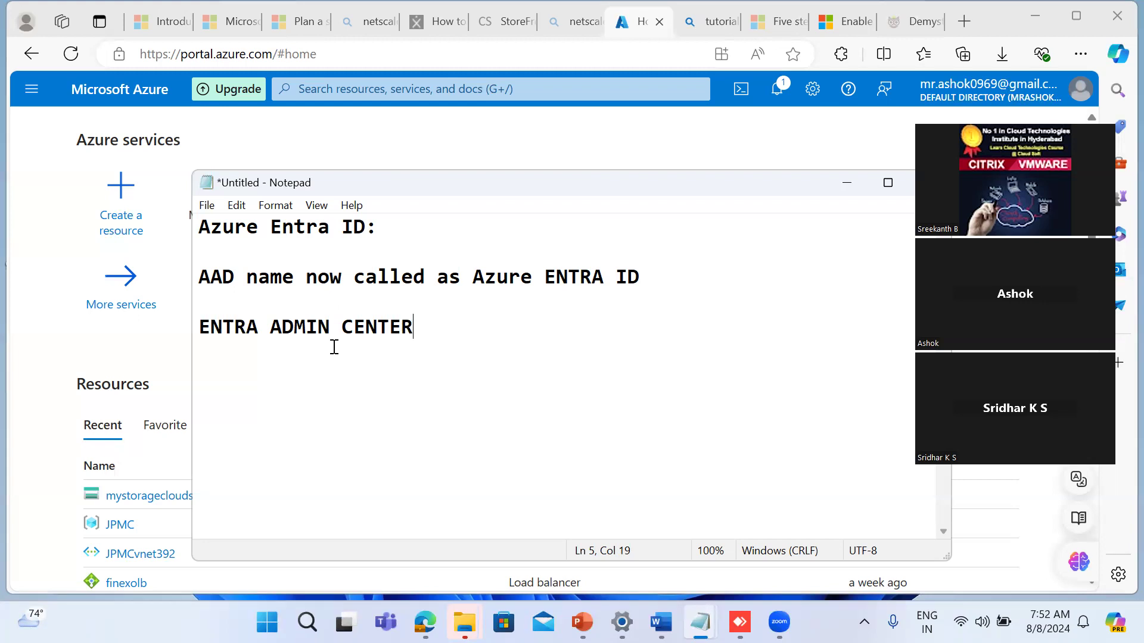
Step: Add the line "Tenant" below "ENTRA ADMIN CENTER", leaving a blank line between them
key(Return)
key(Return)
text(Tenant)
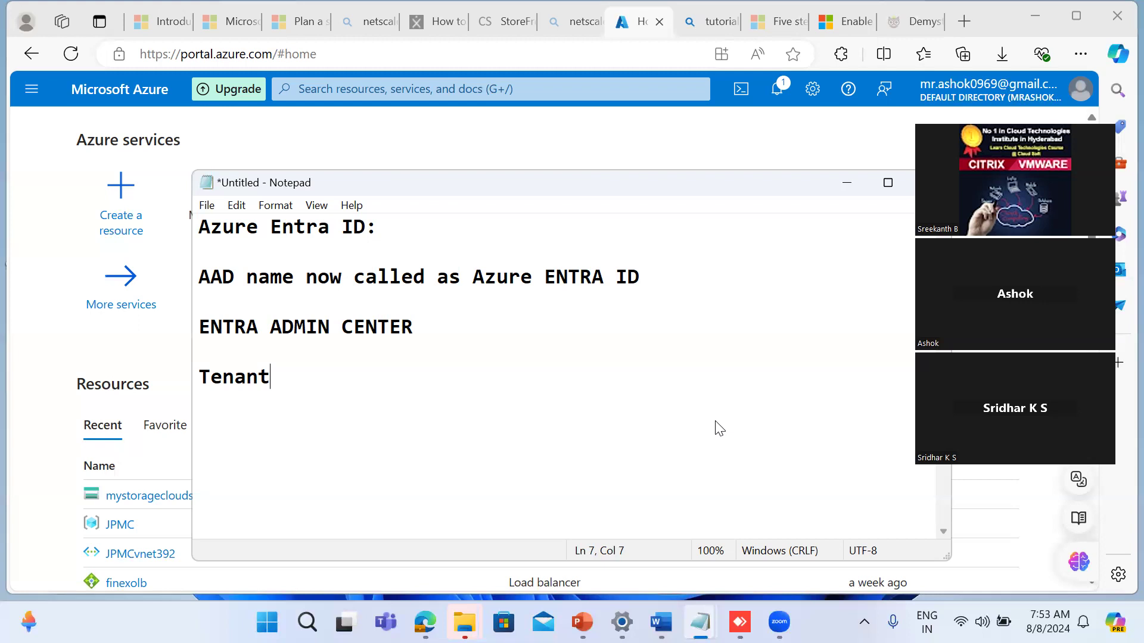
Step: After a blank line, add "Azure subscription" and "Azure tenant" on consecutive lines at the end of the notes
key(Return)
key(Return)
text(Azure s)
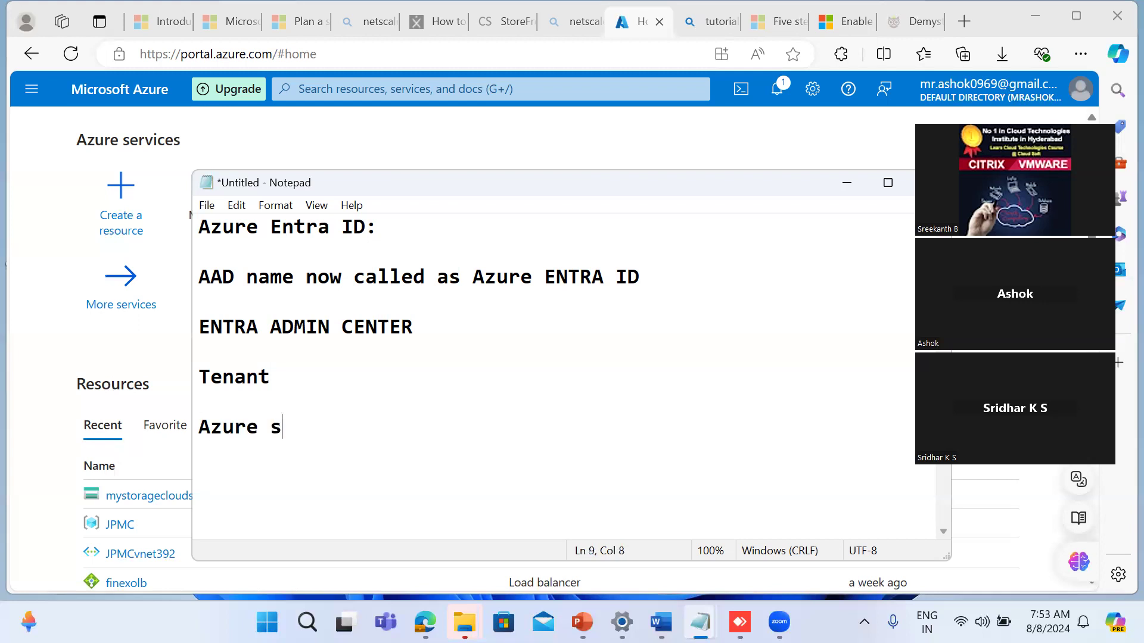
text(ubscription)
key(Return)
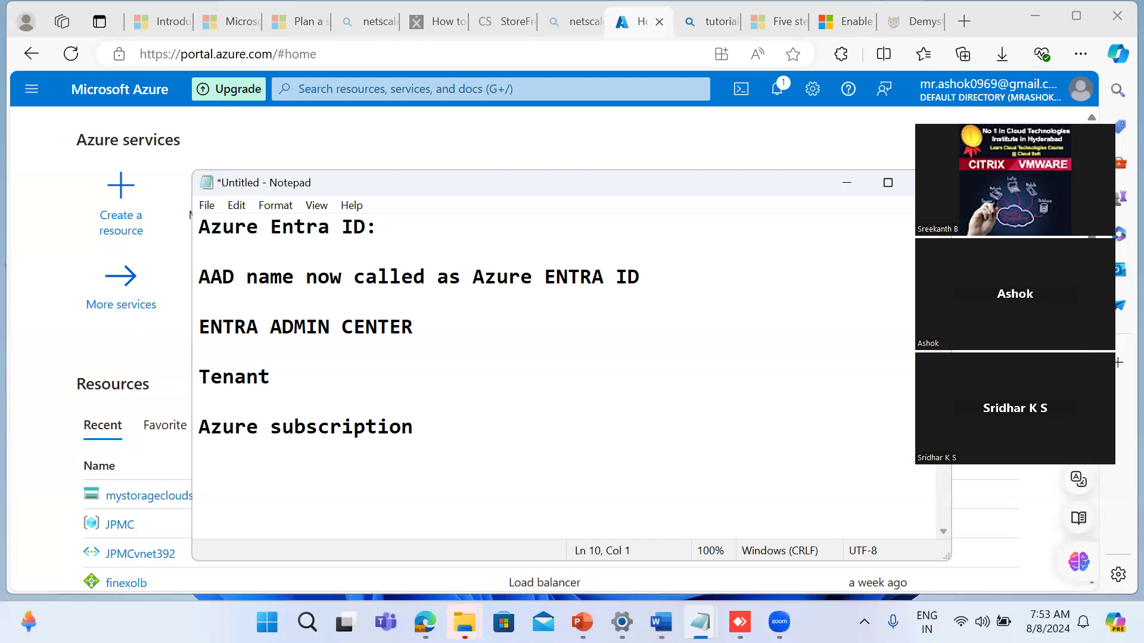
text(Azure tenant)
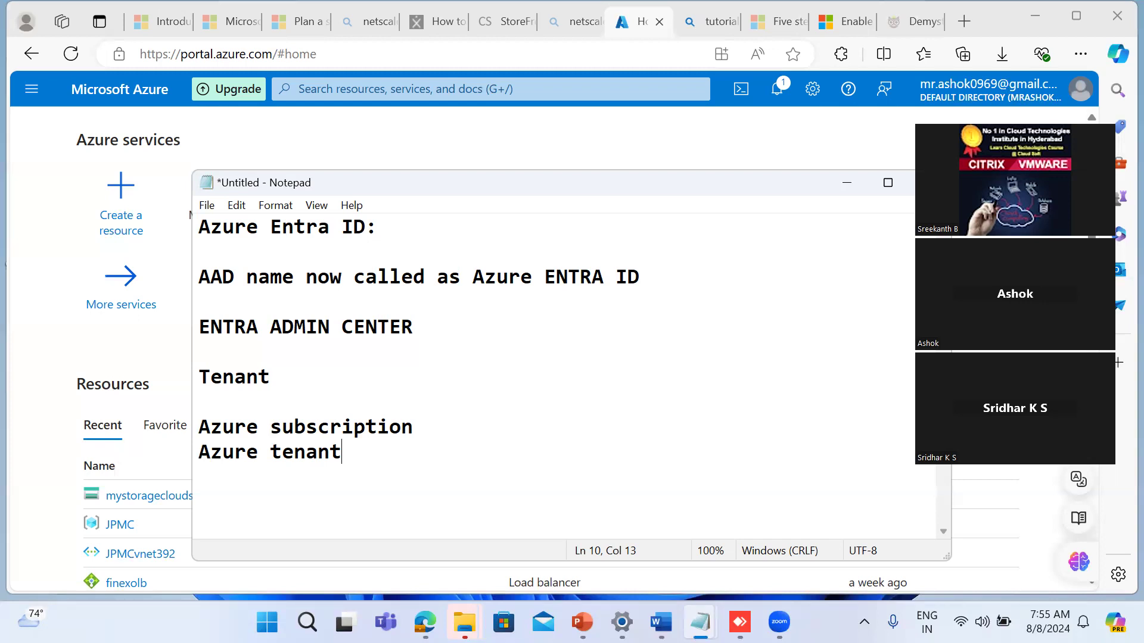
Step: Switch to Microsoft Edge and search the web for "azure management groups" in a new tab
click(962, 25)
click(961, 25)
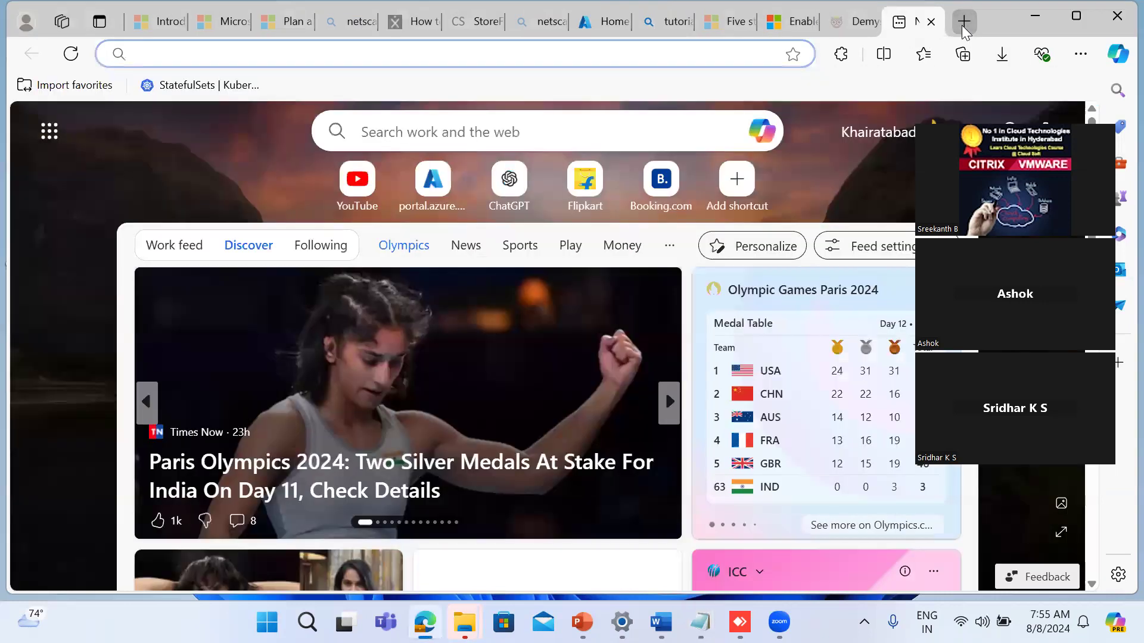
text(azure )
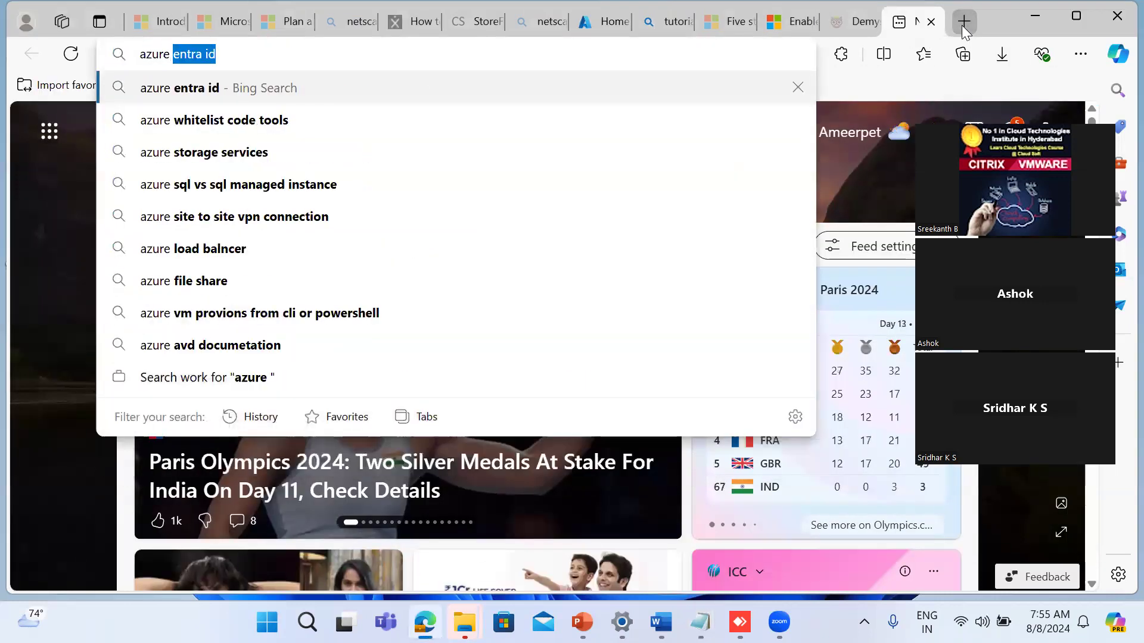
text(manag)
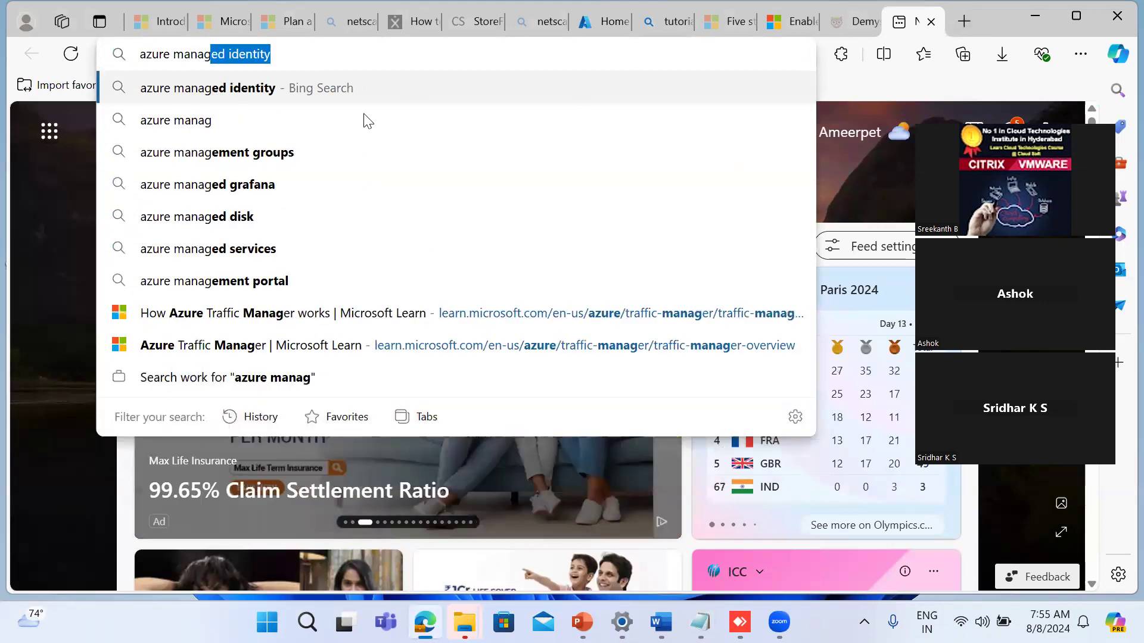
click(241, 155)
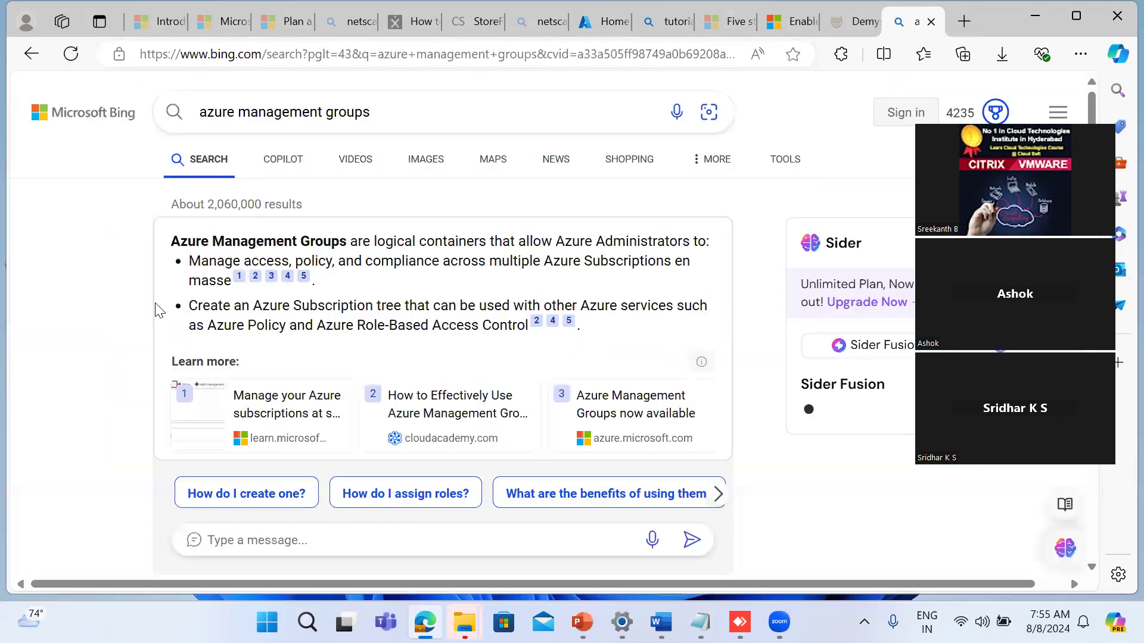
Step: Open the Microsoft Learn result "Organize your resources with management groups" from the search results
scroll(158, 310, down, 3)
scroll(155, 303, down, 5)
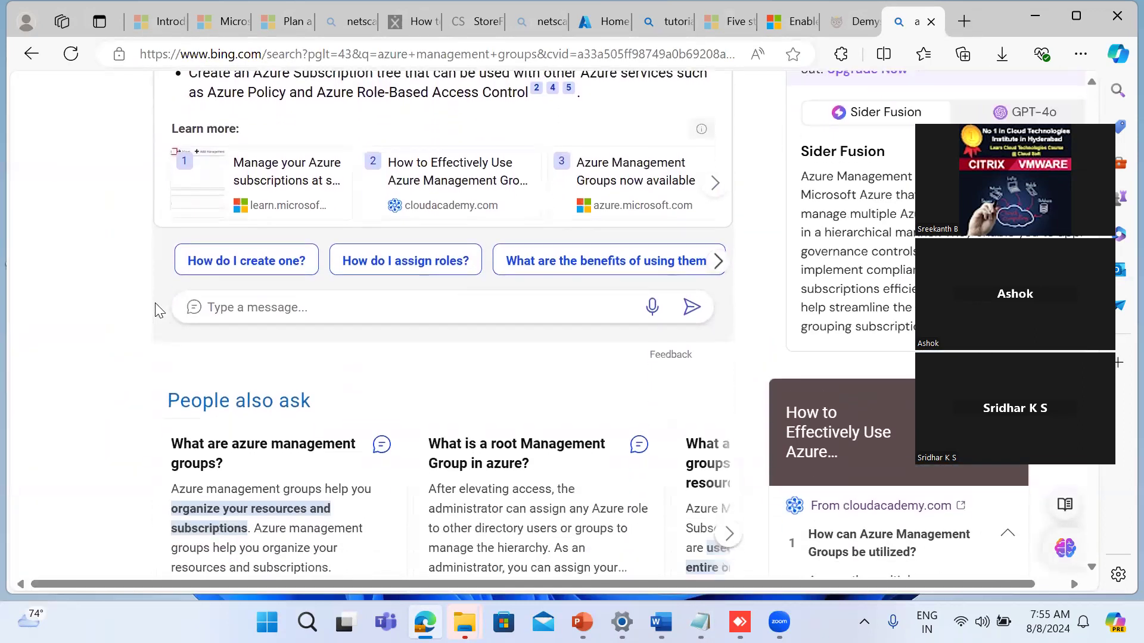
scroll(156, 310, down, 5)
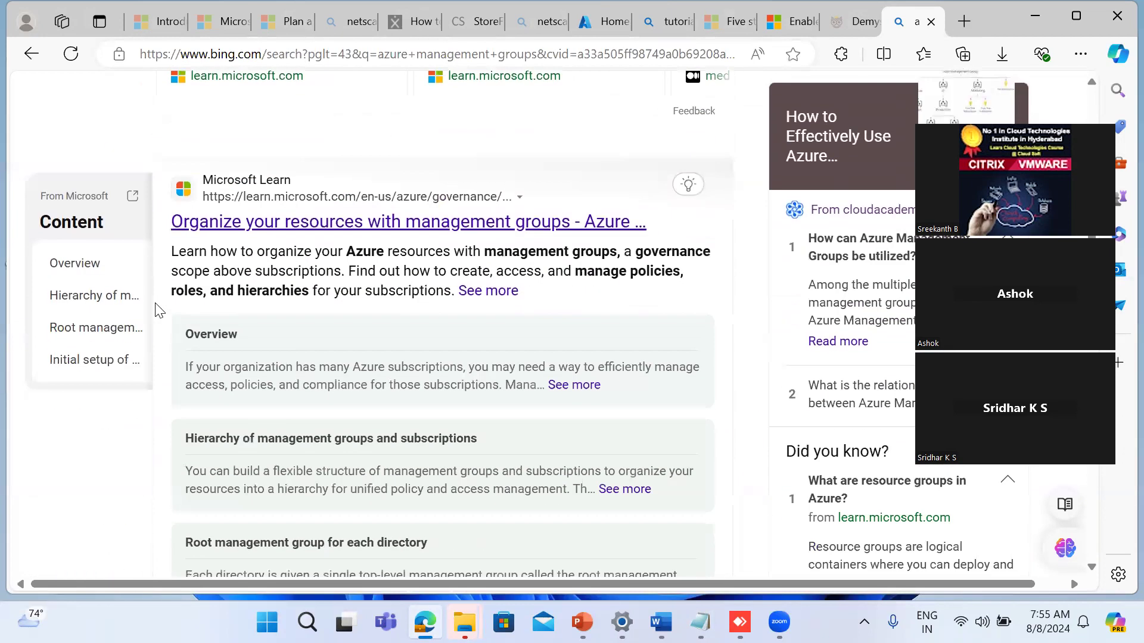
click(324, 220)
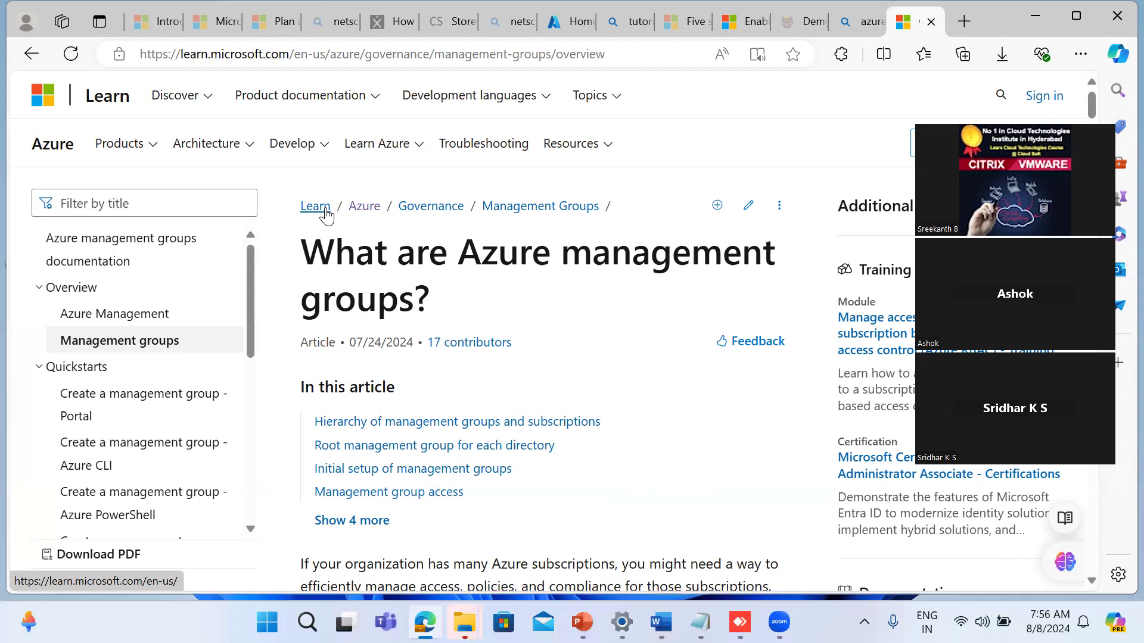
Step: Read through the management groups article, from the introduction and hierarchy diagram to the access roles table and custom role definition
scroll(327, 214, down, 5)
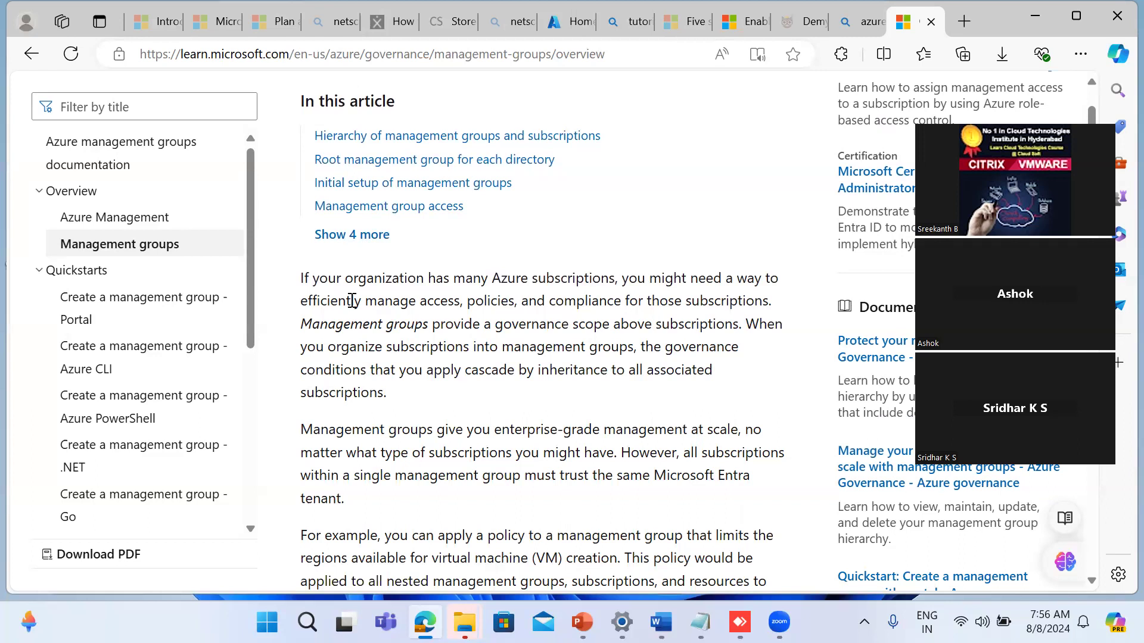
scroll(352, 301, down, 5)
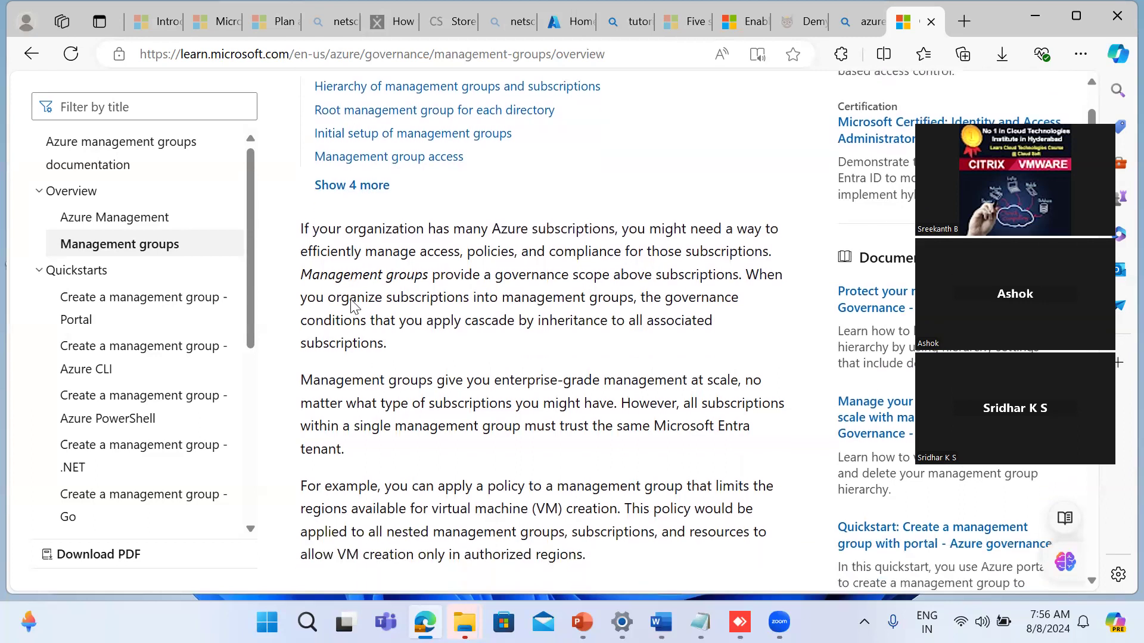
scroll(352, 301, down, 3)
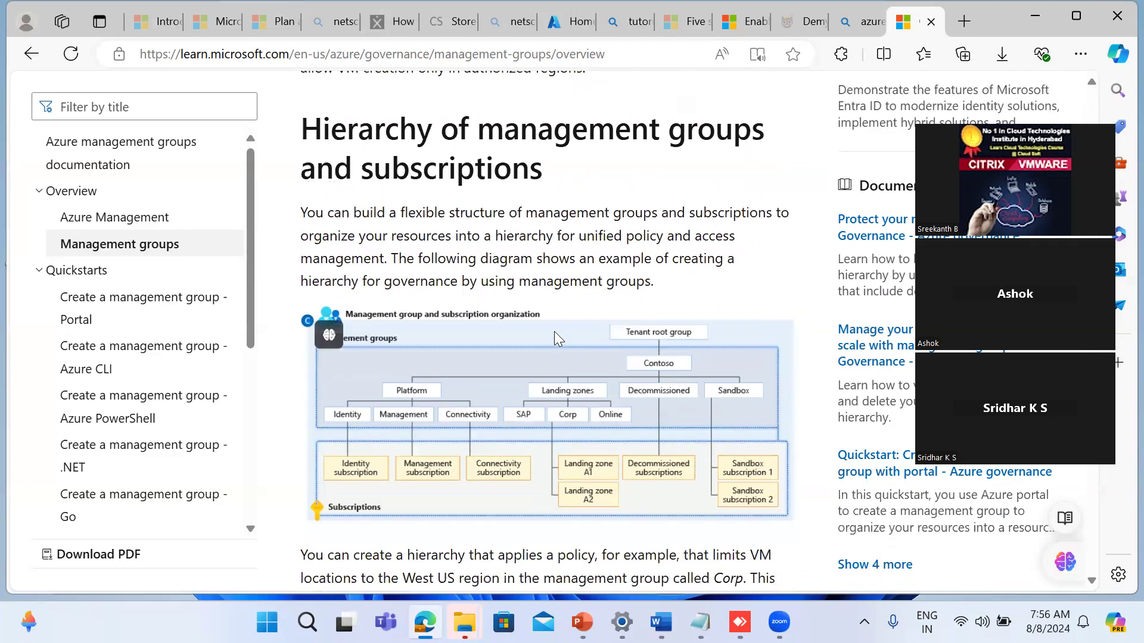
scroll(556, 338, down, 2)
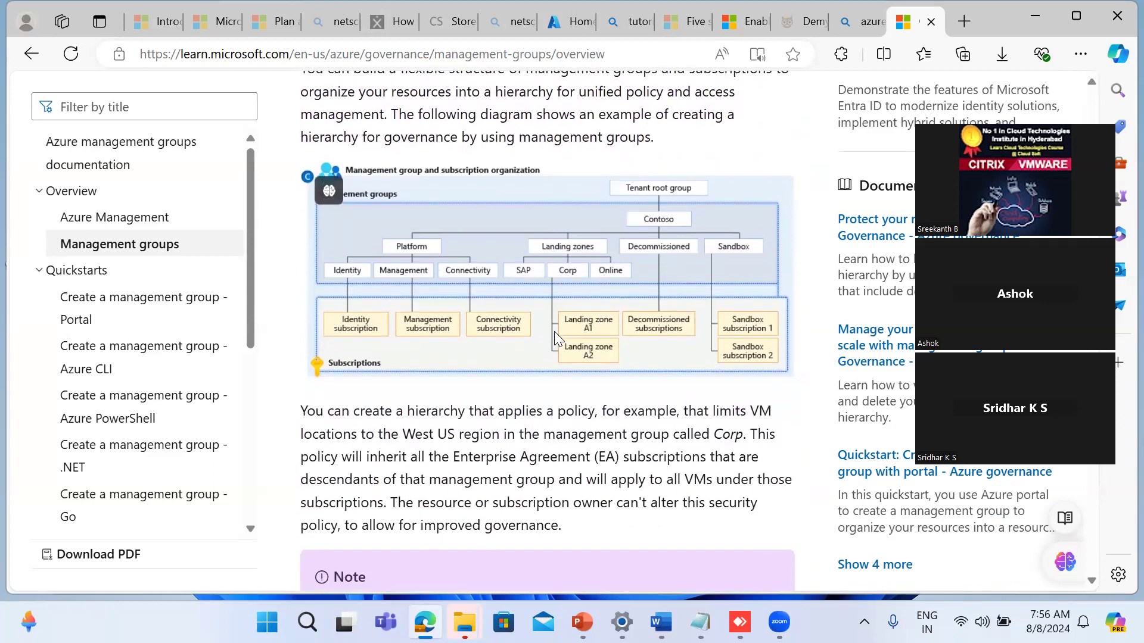
scroll(554, 331, down, 1)
scroll(554, 331, down, 7)
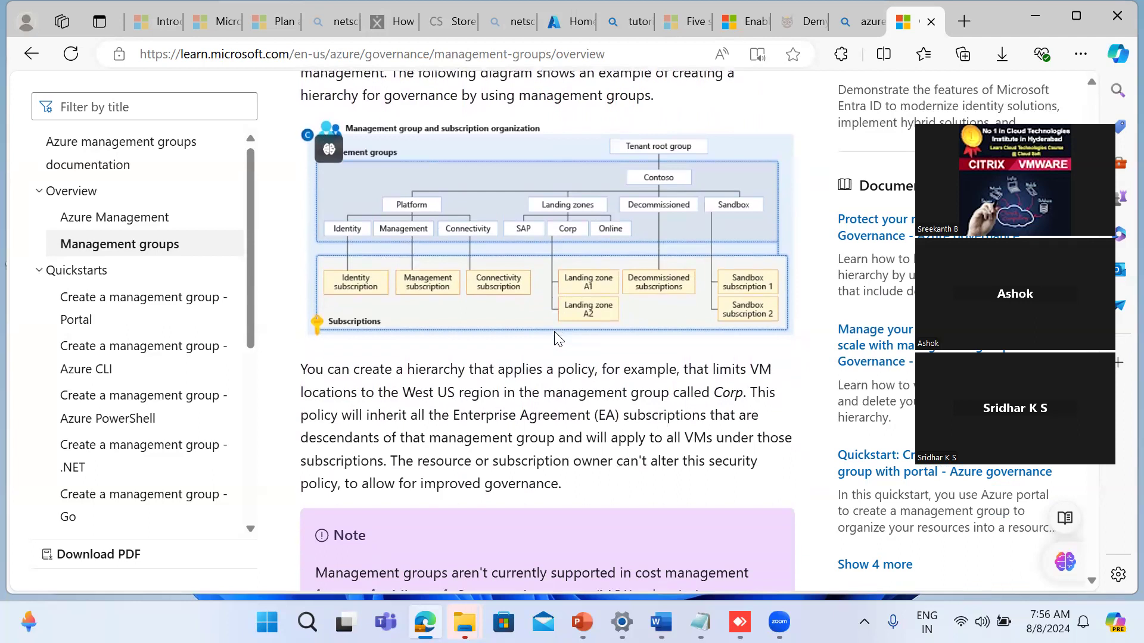
scroll(556, 331, down, 4)
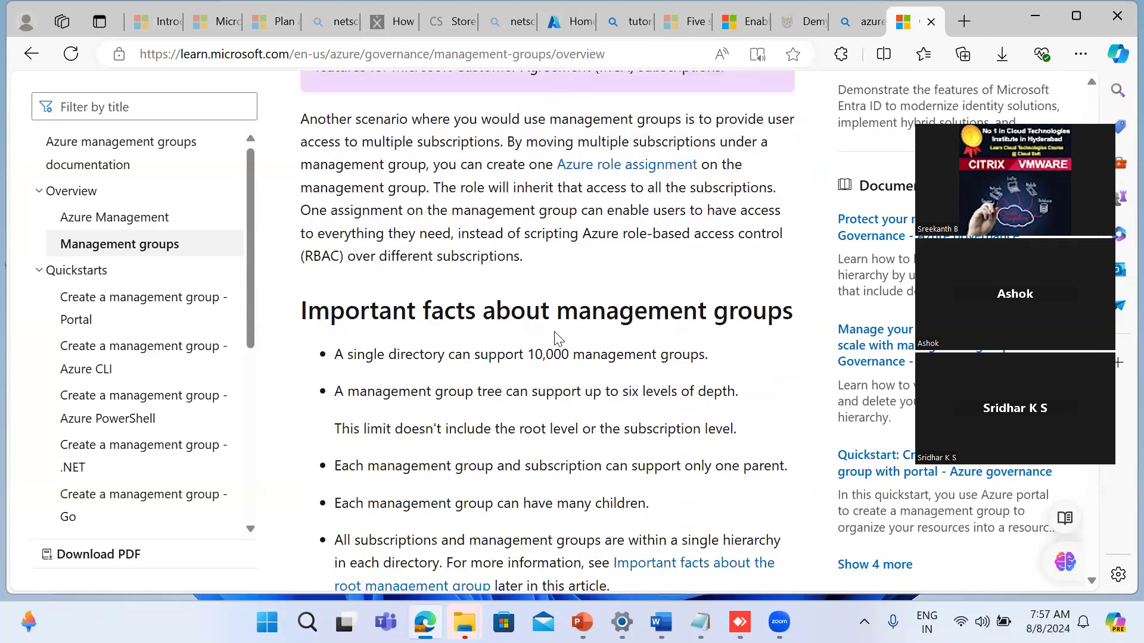
scroll(556, 331, down, 10)
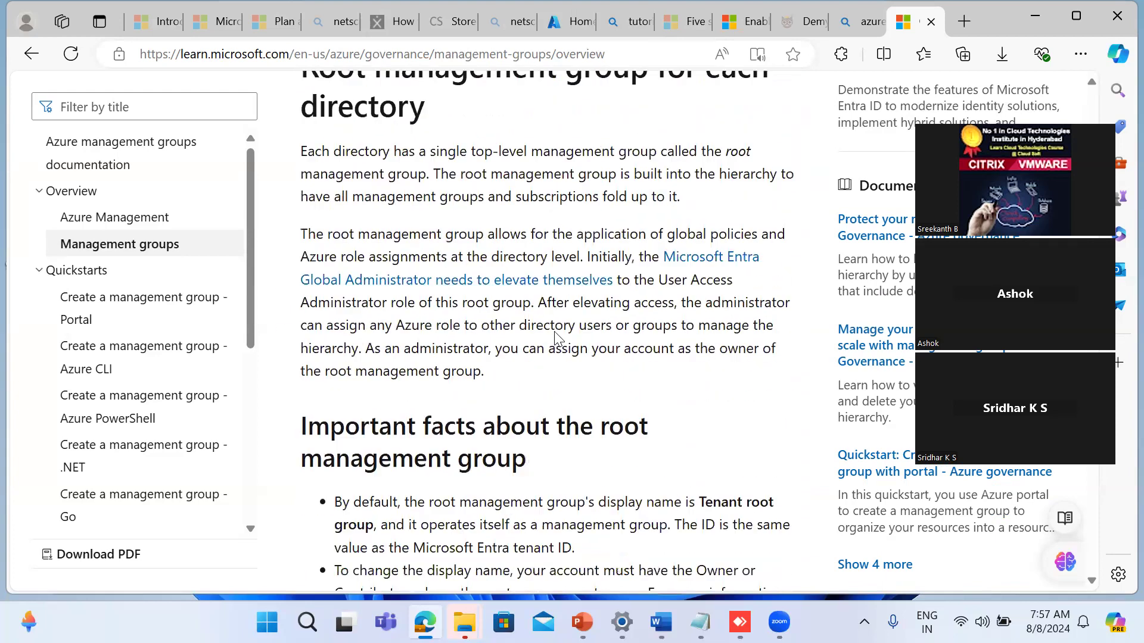
scroll(556, 338, down, 11)
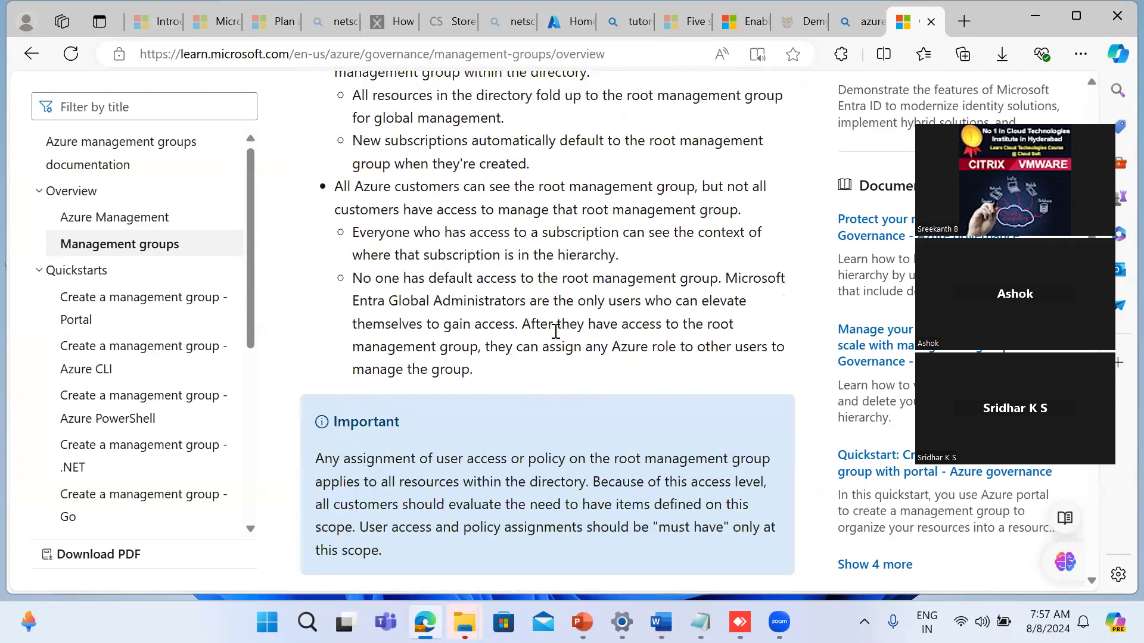
scroll(556, 331, down, 7)
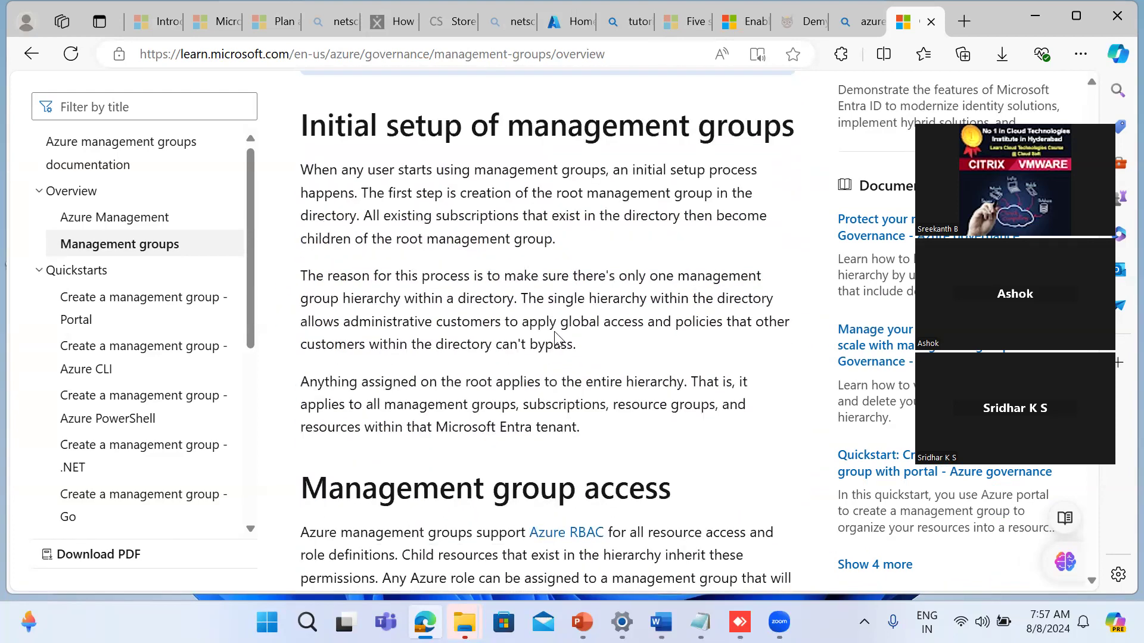
scroll(558, 339, down, 12)
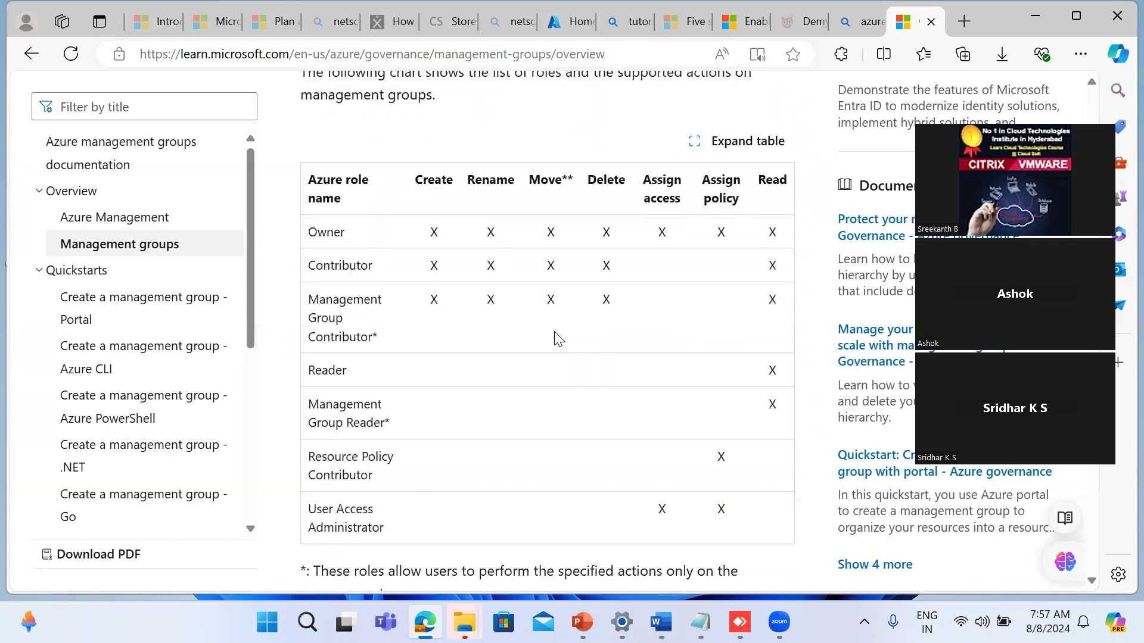
scroll(556, 331, down, 6)
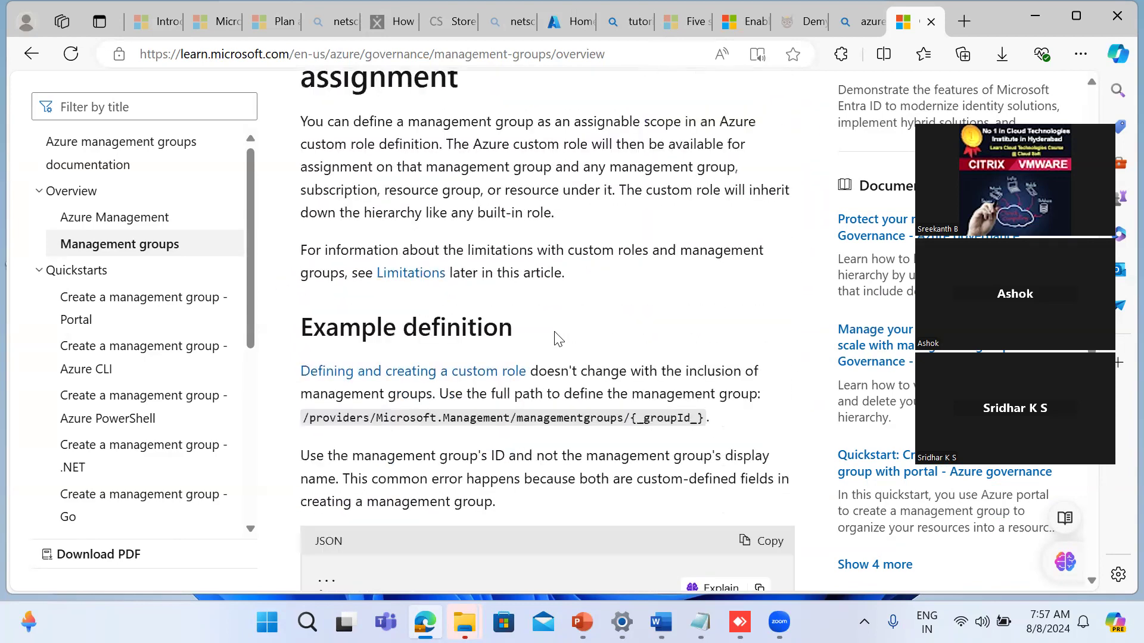
Step: Return to the important facts about management groups and review them along with the root management group section
scroll(554, 331, up, 10)
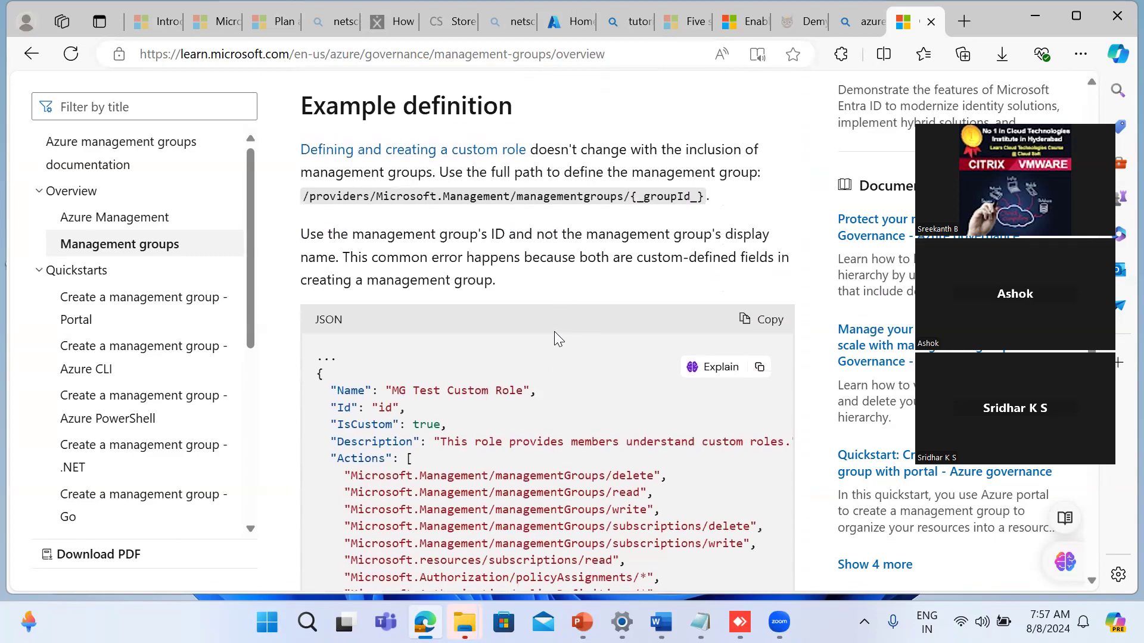
scroll(555, 334, up, 20)
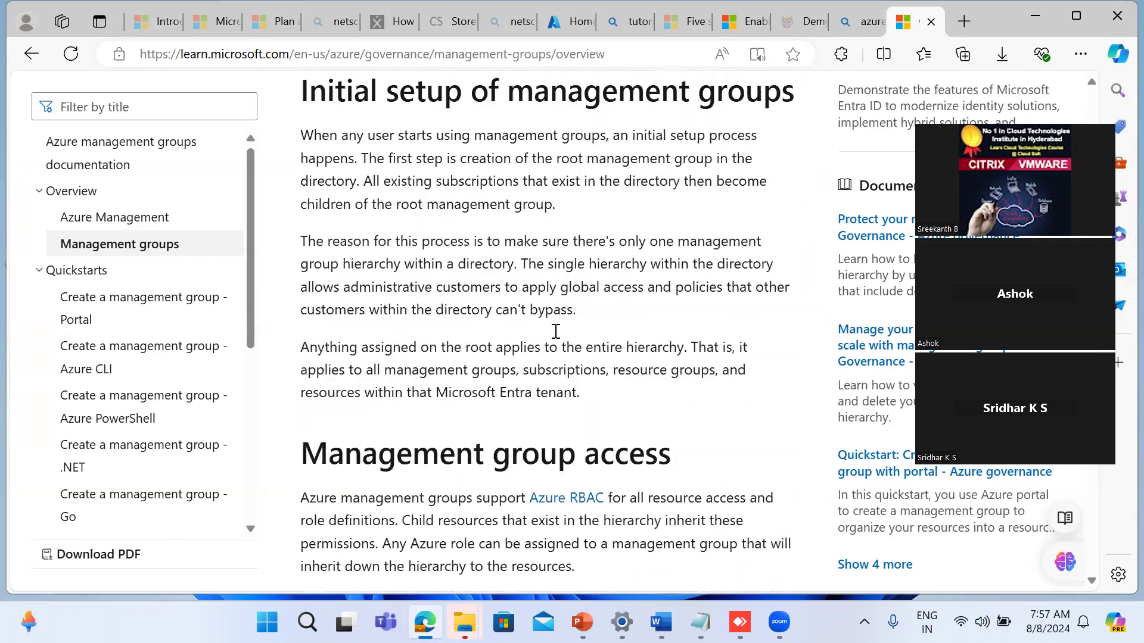
scroll(556, 331, up, 11)
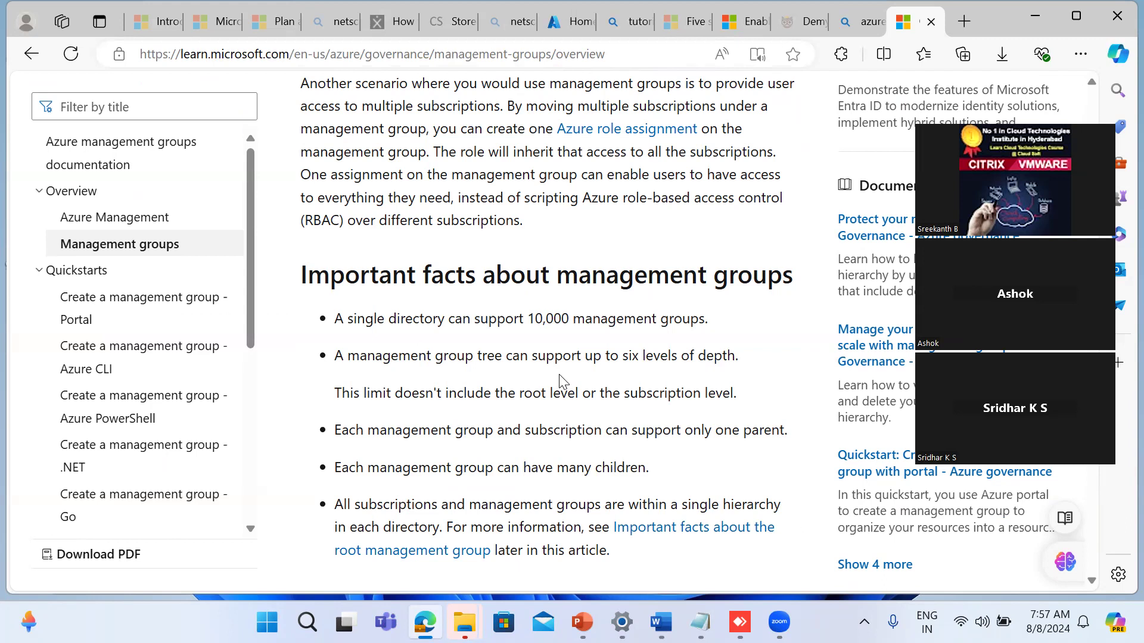
scroll(560, 381, down, 2)
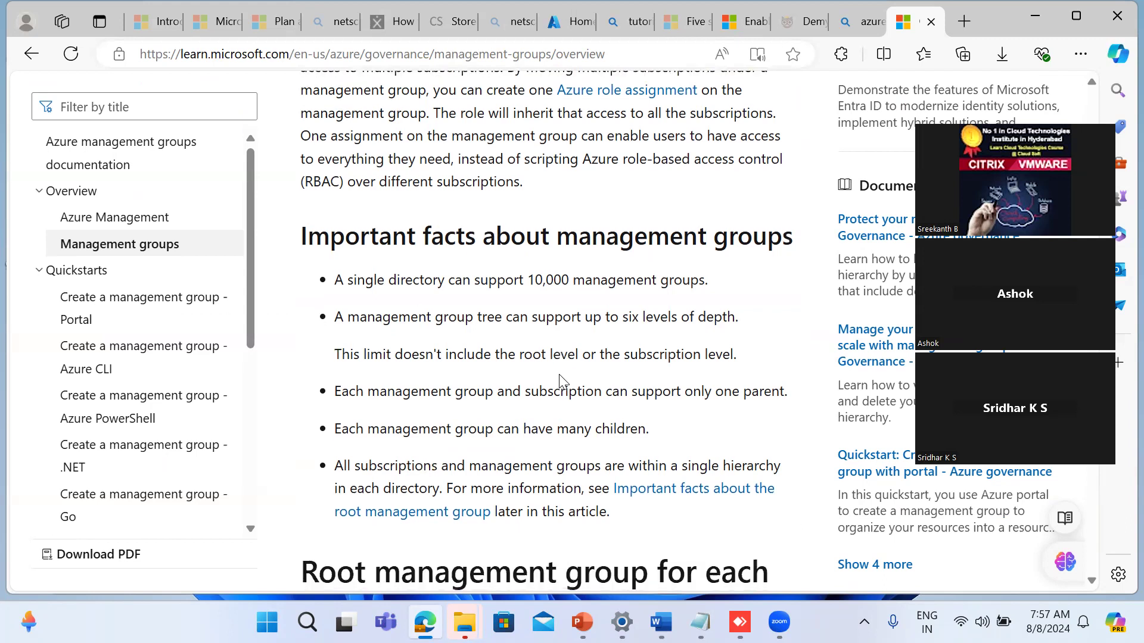
scroll(560, 376, down, 2)
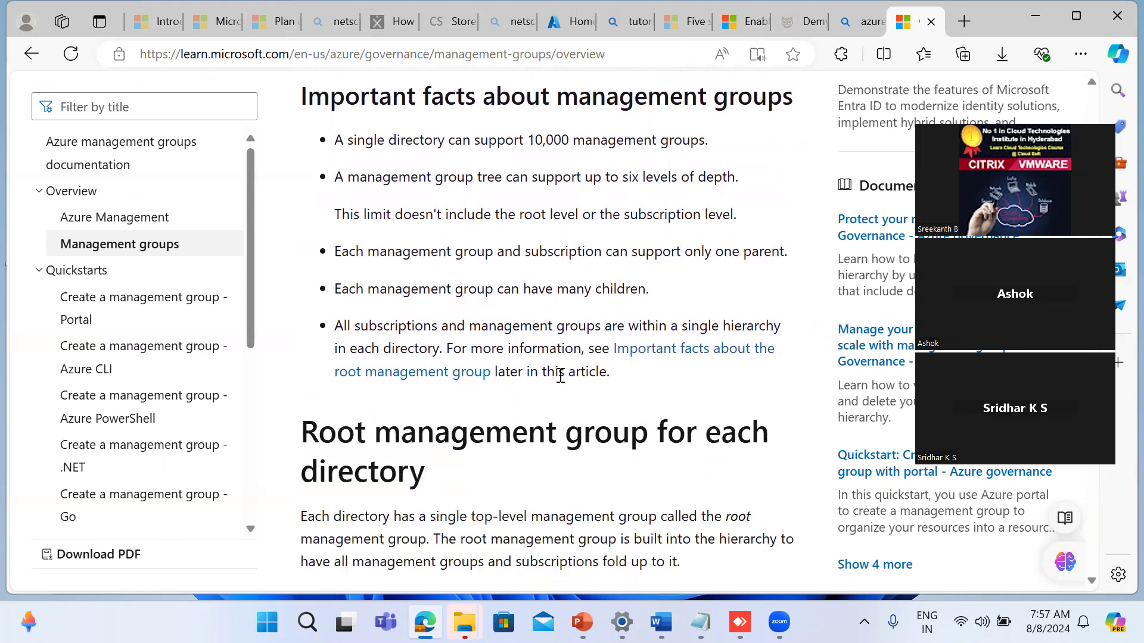
scroll(560, 375, down, 1)
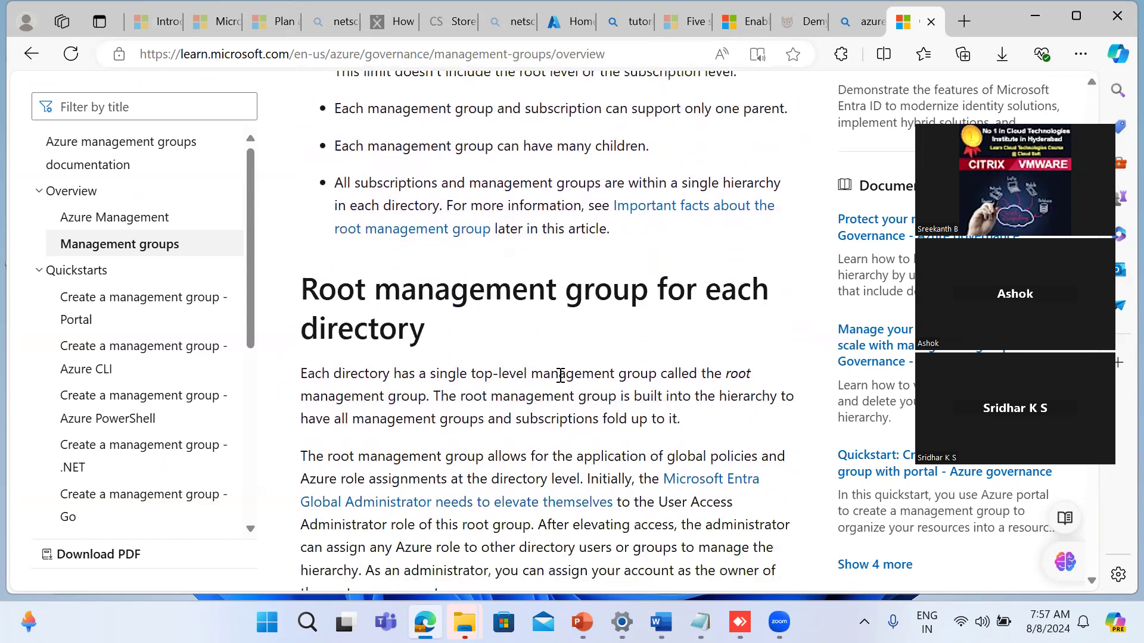
scroll(560, 377, down, 1)
scroll(560, 376, down, 1)
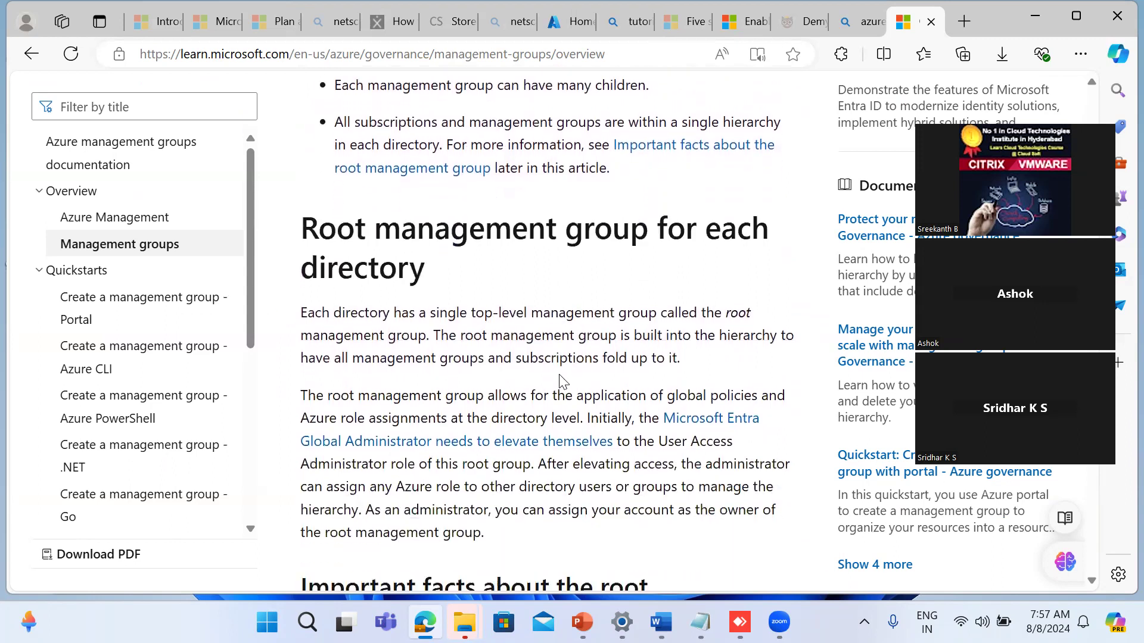
Step: Read the root management group section through to the important facts about the root management group
scroll(560, 375, down, 2)
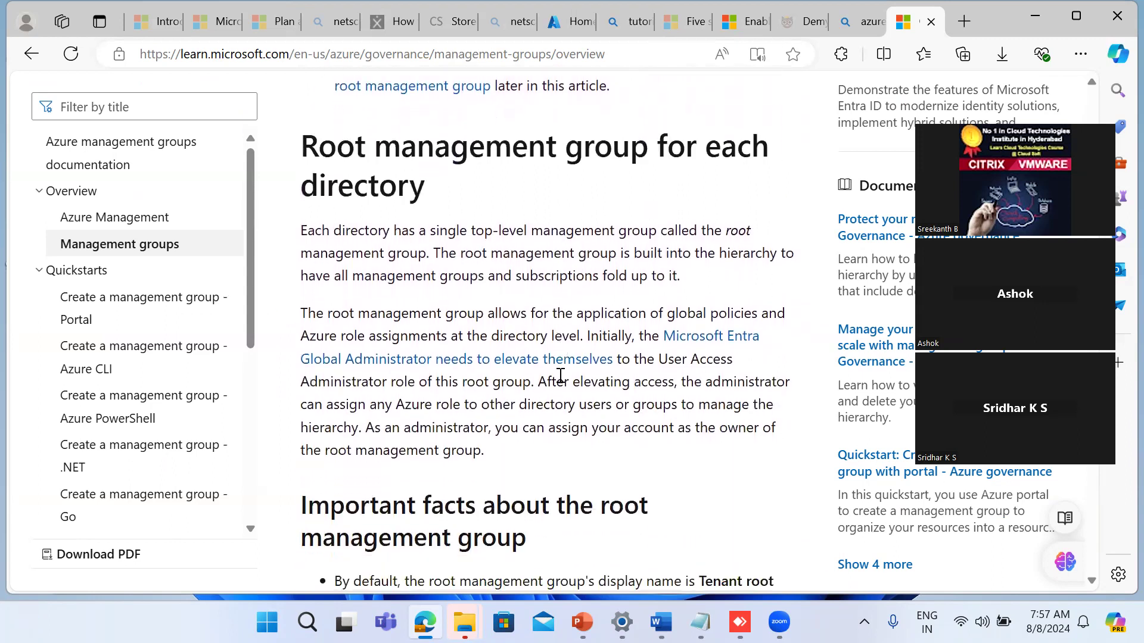
scroll(560, 375, down, 3)
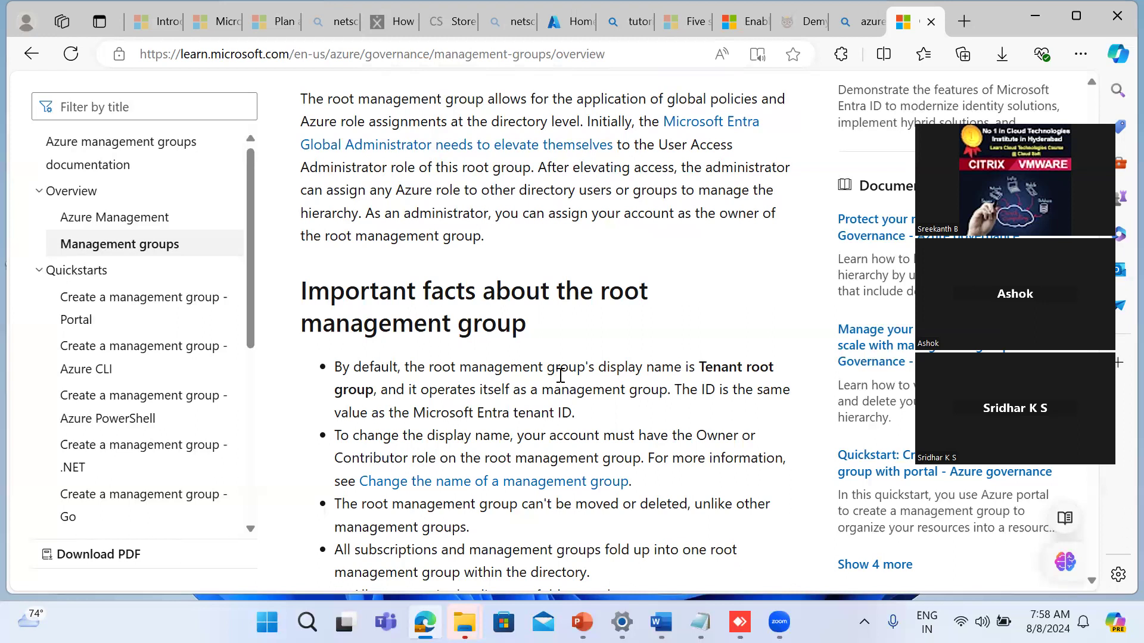
Step: Switch to the Notepad window with the notes on groups and roles and delete all of its text
click(701, 622)
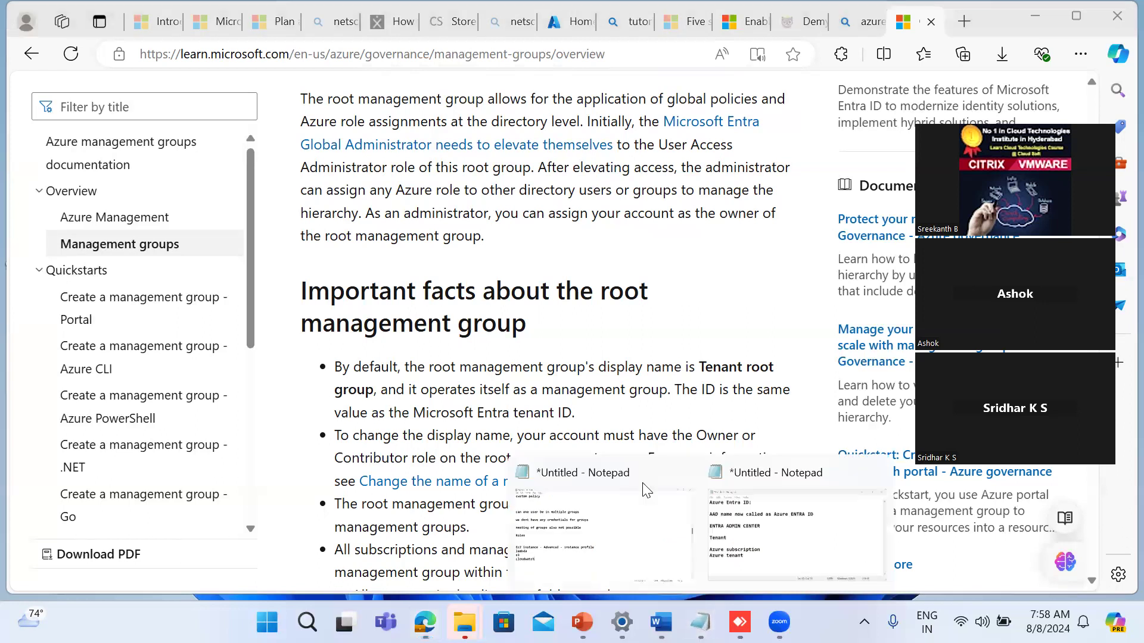
click(576, 516)
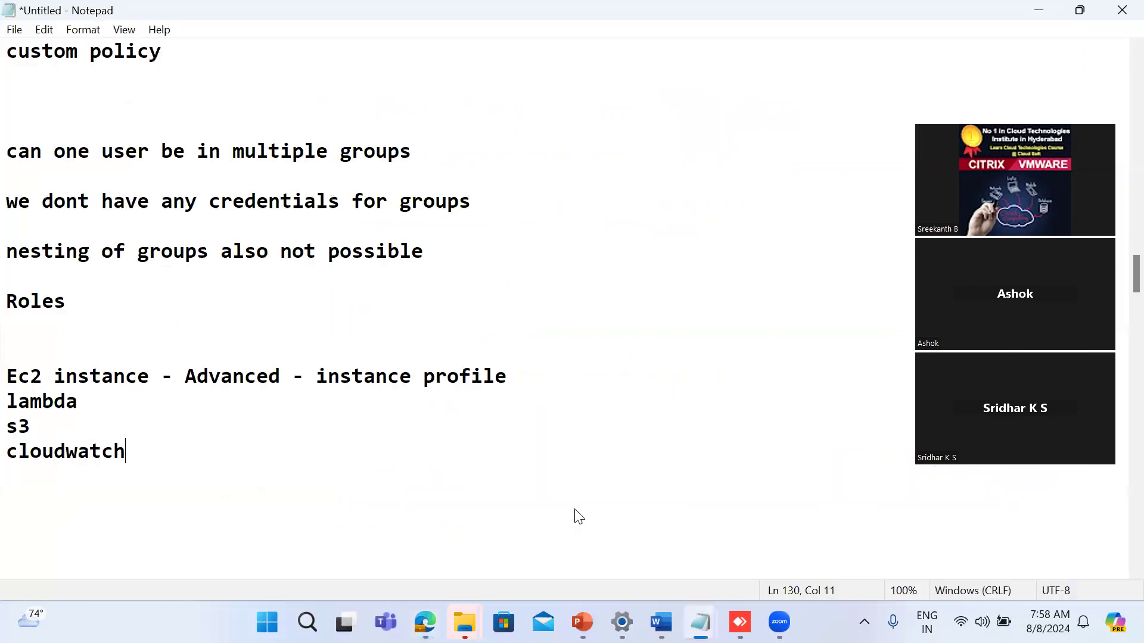
key(ctrl+a)
key(Delete)
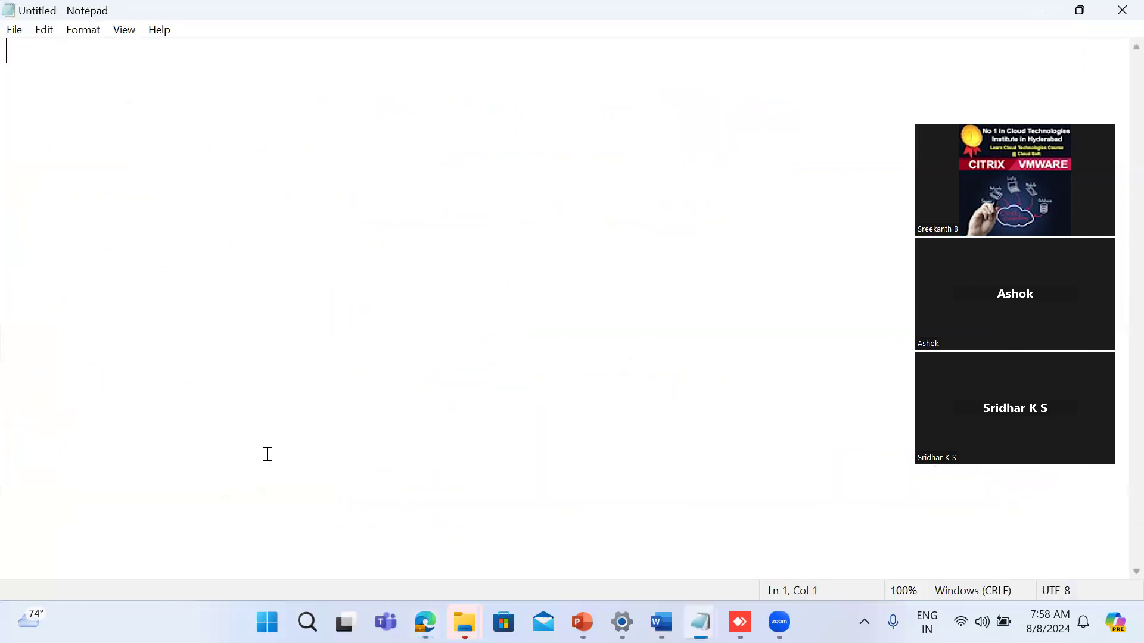
Step: Write "MFA" and "Region" on separate lines, followed by a blank line
text(MG)
key(BackSpace)
text(FA)
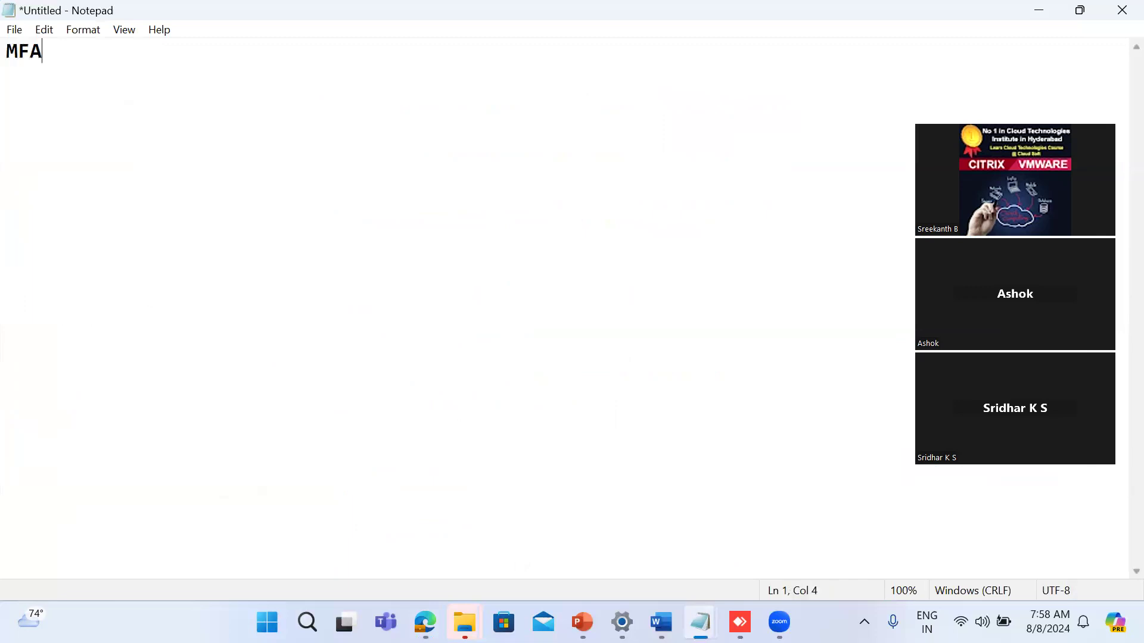
key(Return)
text(Region)
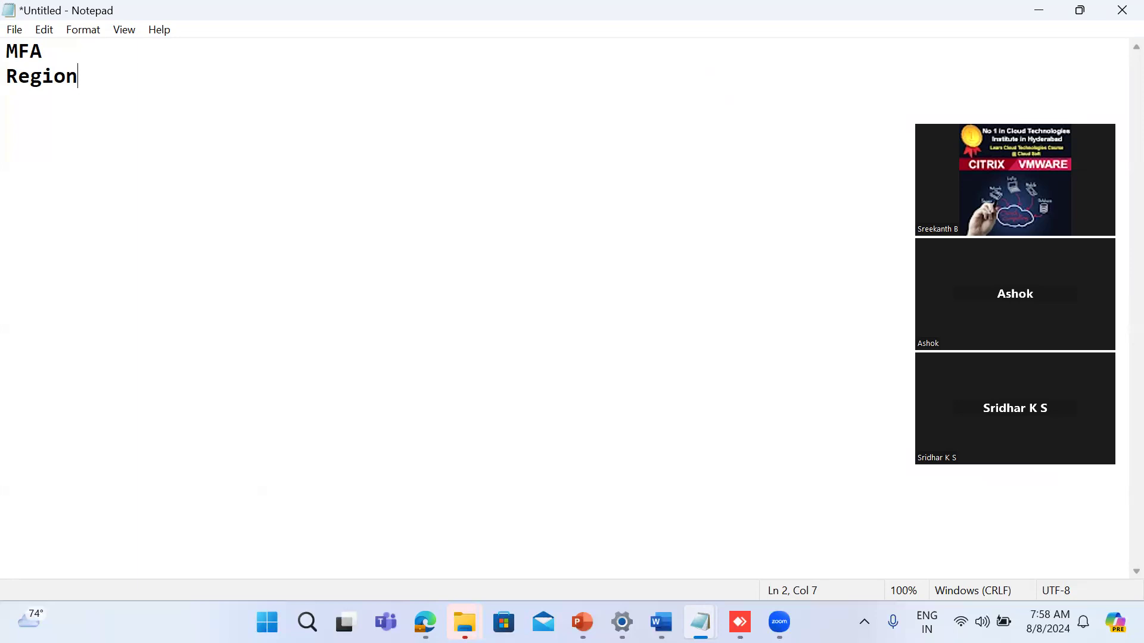
key(Return)
key(Return)
Step: Add the lines "Subscription" and "Resource group" below Region, separated by two blank lines
text(Subscription)
key(Return)
key(Return)
key(Return)
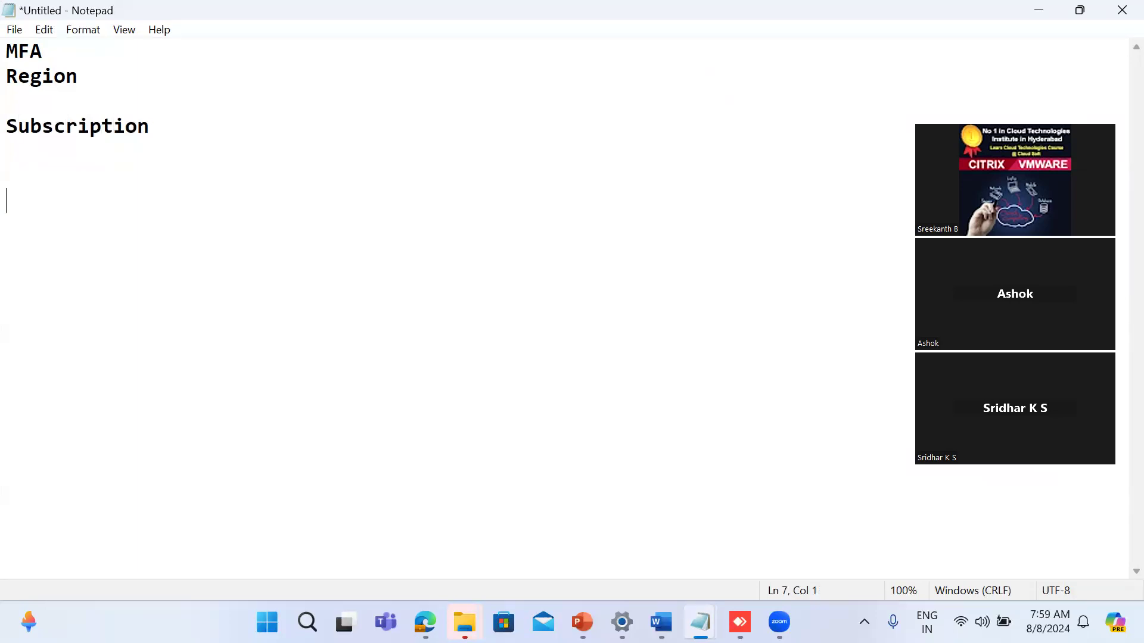
text(Resource group)
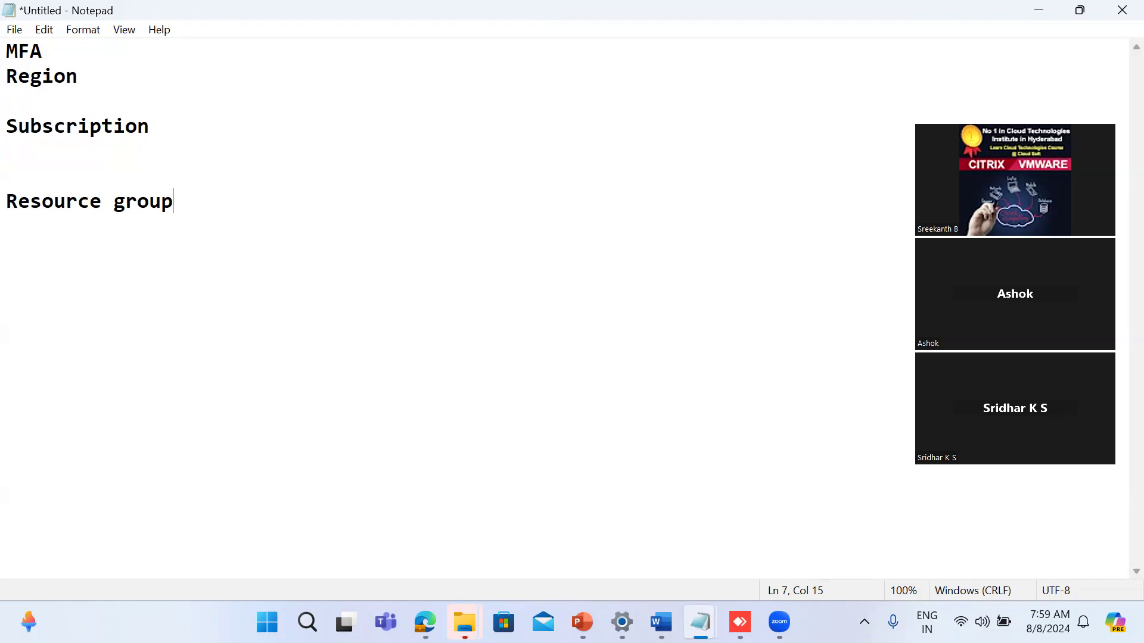
Step: Annotate the Subscription line with "- Permission" and the Resource group line with "- deny"
click(167, 134)
text(- Permission)
click(191, 210)
text(- )
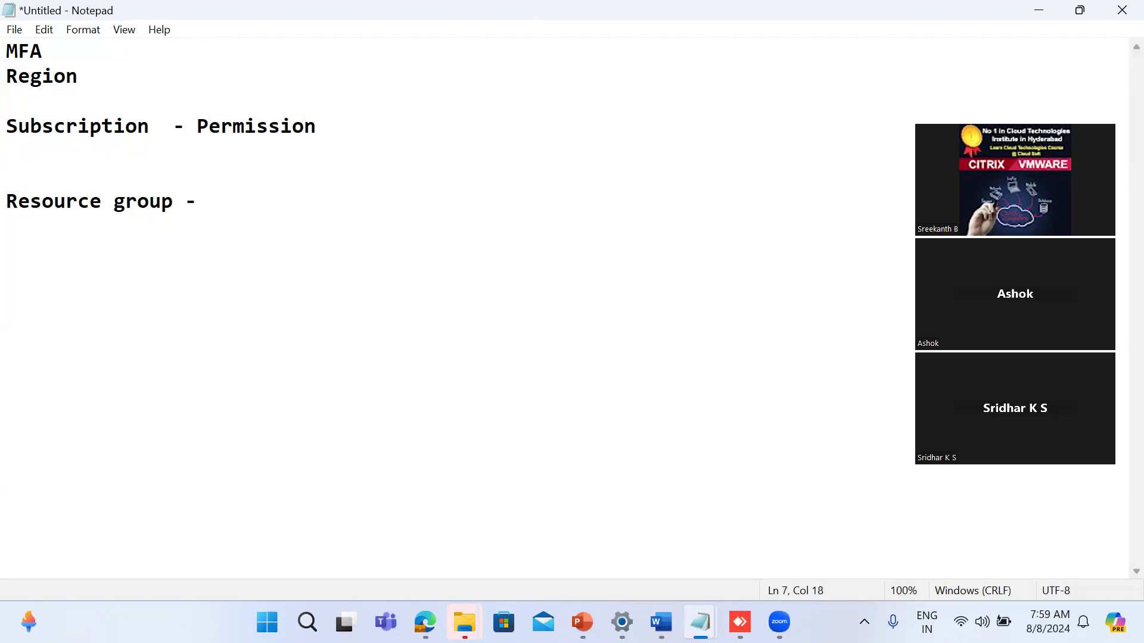
text(denn)
key(BackSpace)
text(y)
Step: Add a second example below, after a blank line: "subscription - deny" and "resource group - allowed"
key(Return)
key(Return)
text(subscription )
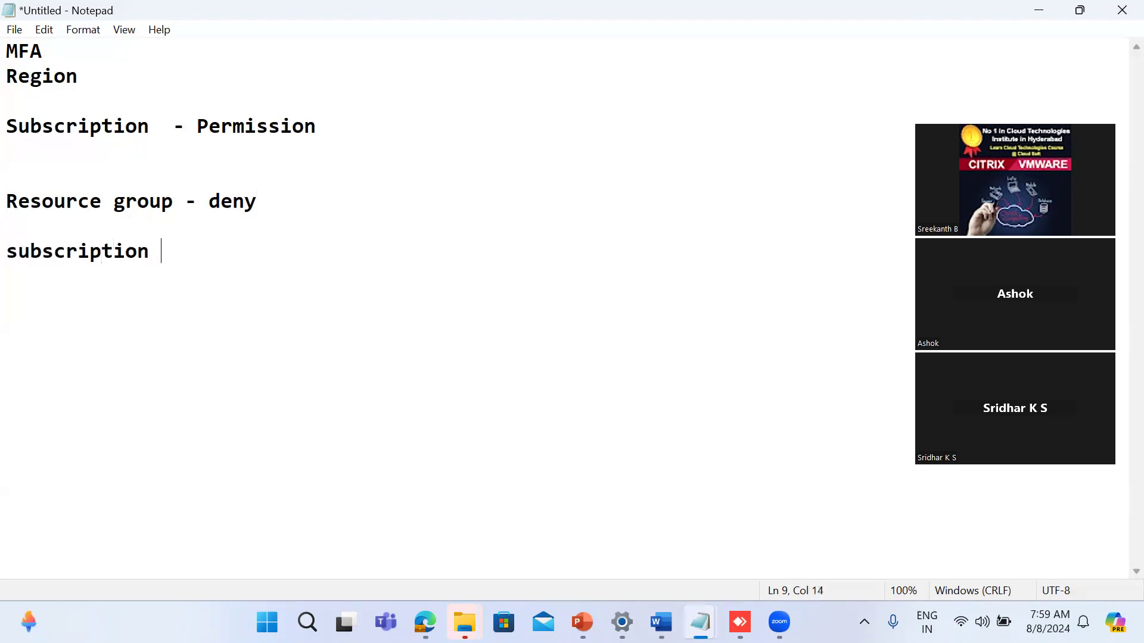
text(- deny)
key(Return)
text(resource group -)
text(allowed)
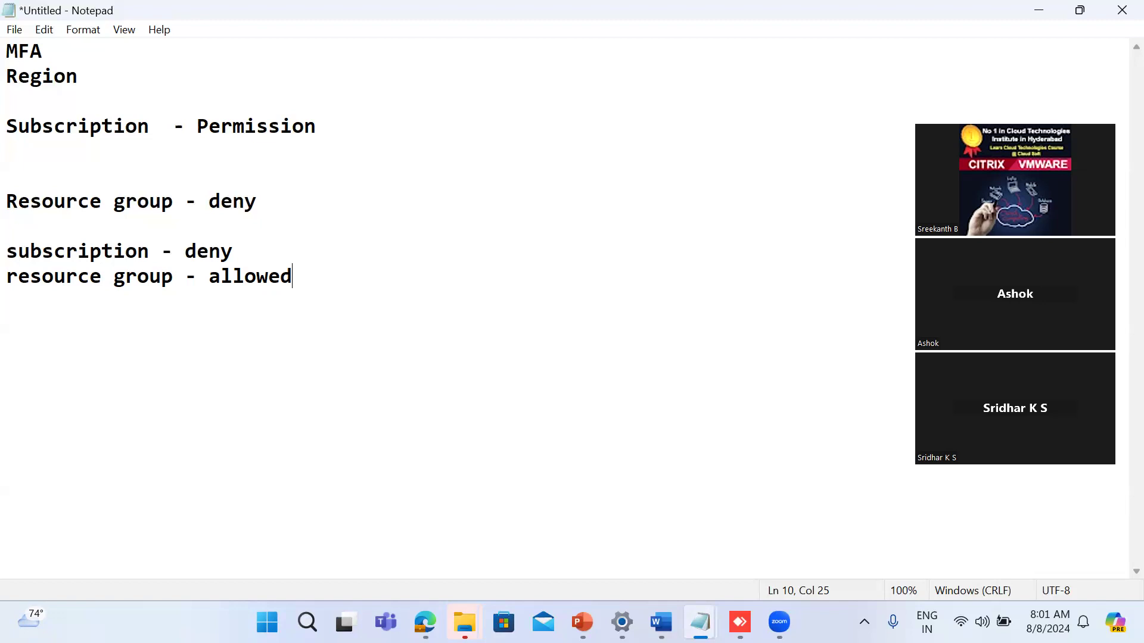
Step: Switch to the Azure portal in Microsoft Edge, open Microsoft Entra ID, and review the Default Directory's overview
key(alt+Tab)
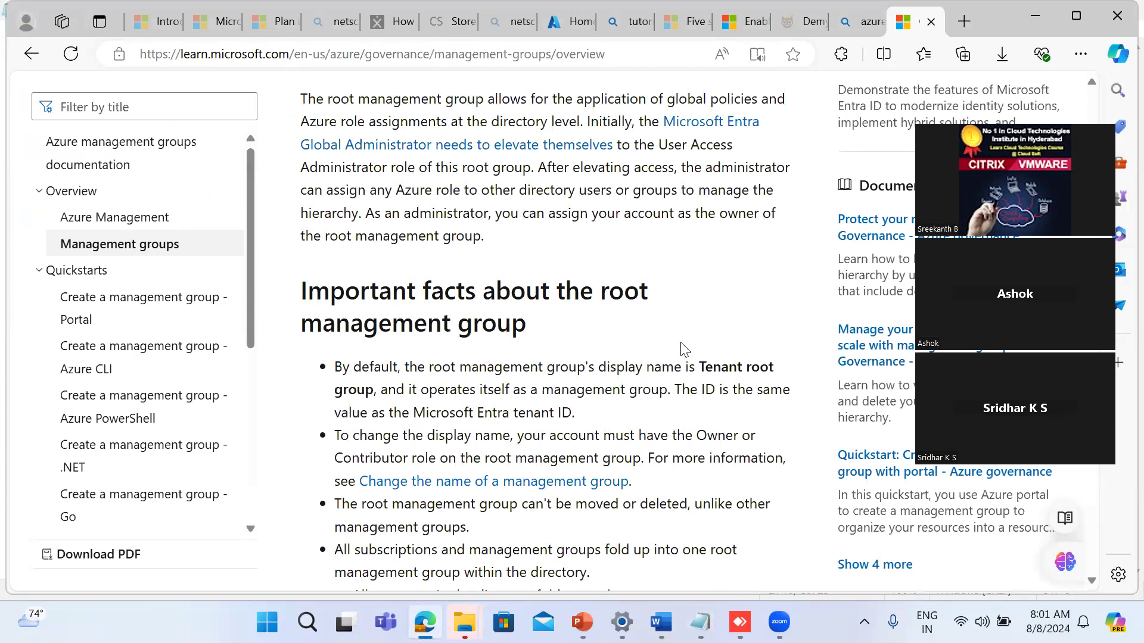
click(560, 21)
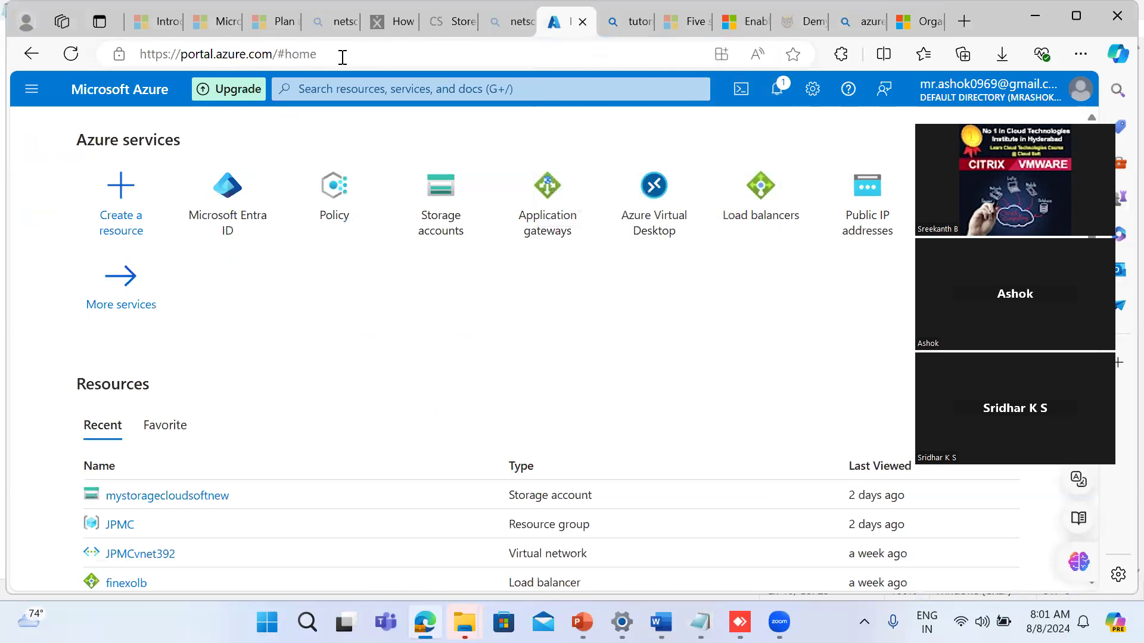
click(224, 225)
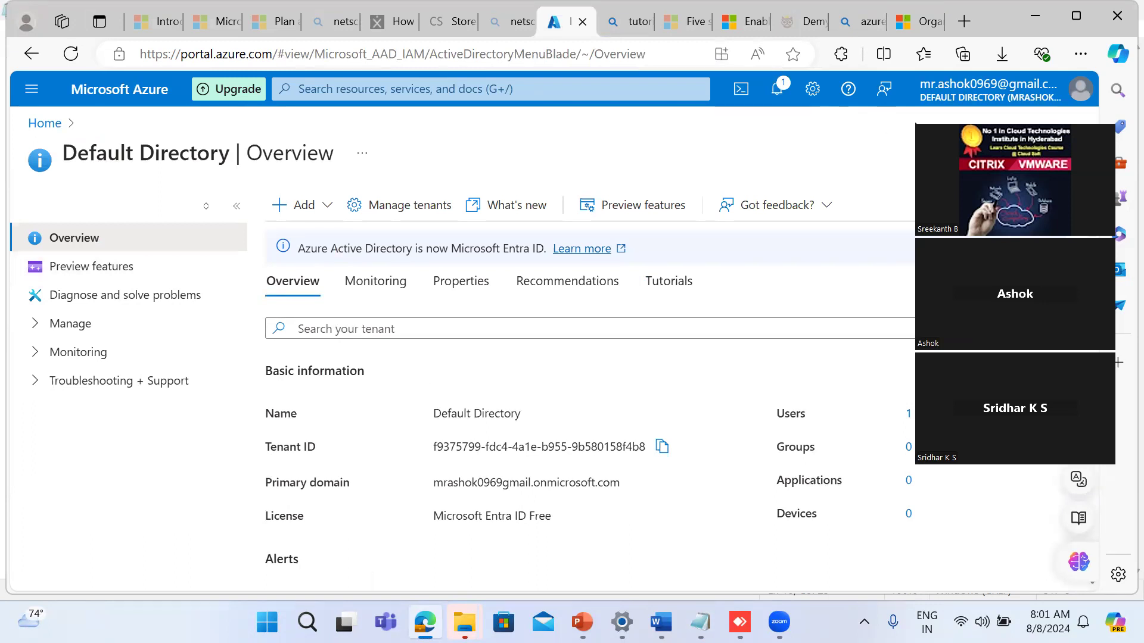
click(916, 123)
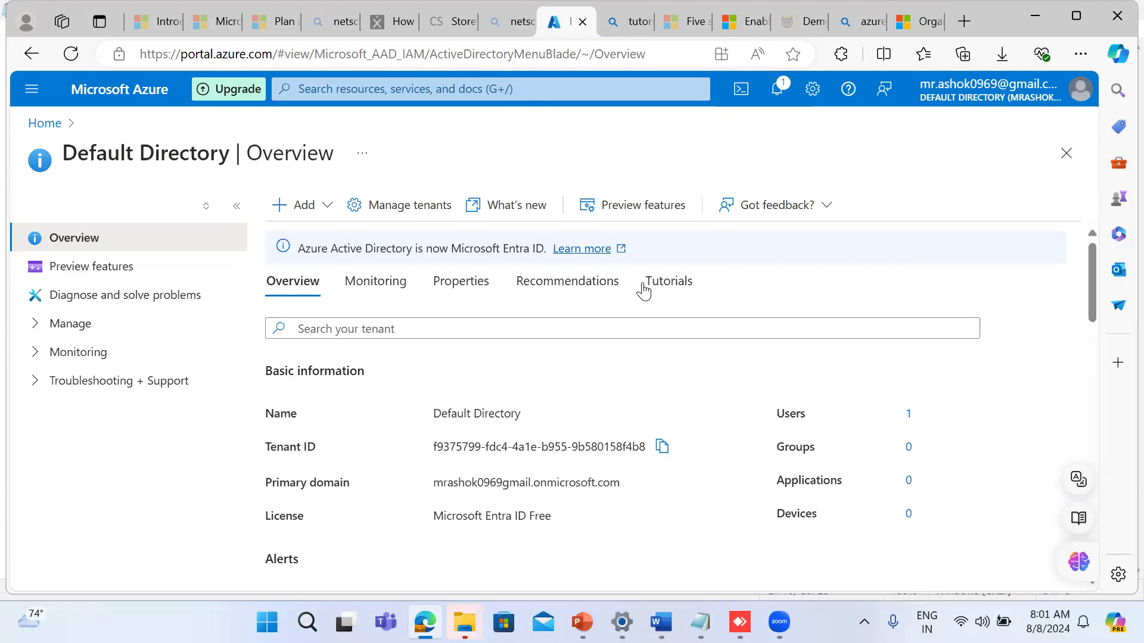
key(Tab)
click(470, 365)
drag(1092, 310, 1091, 346)
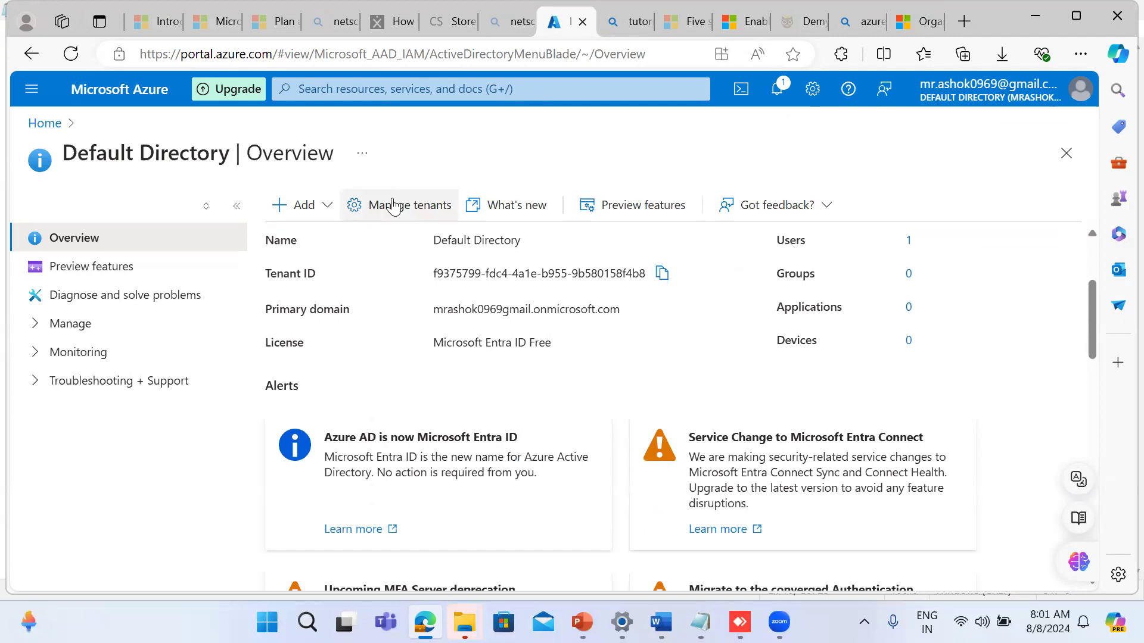
Step: Go to tenant management and review the tenant details of Default Directory
click(393, 207)
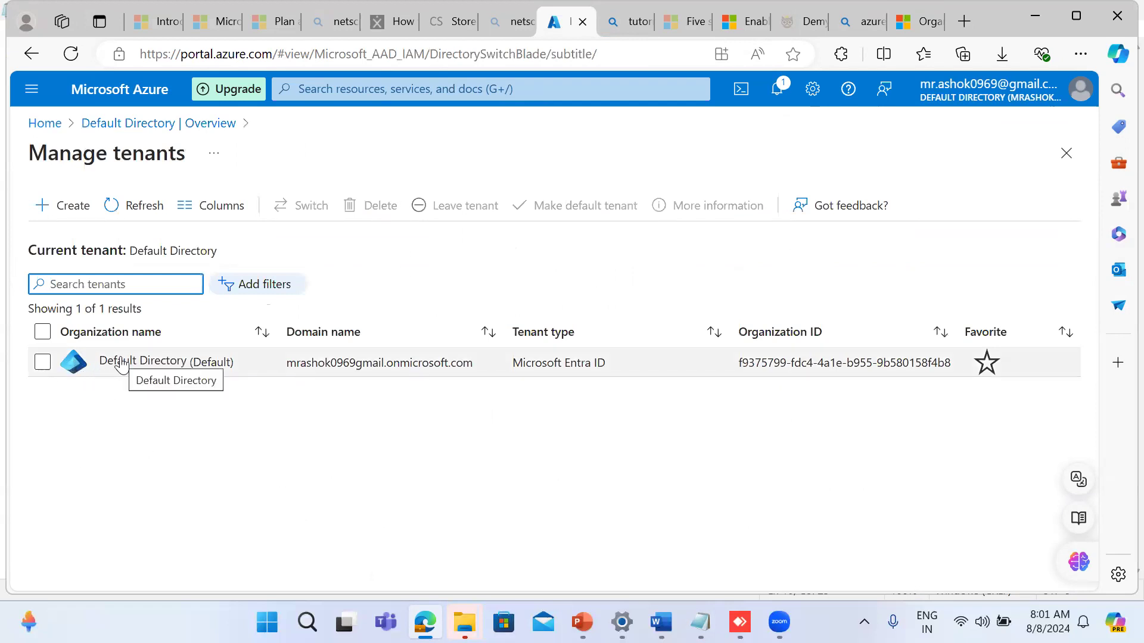
click(122, 362)
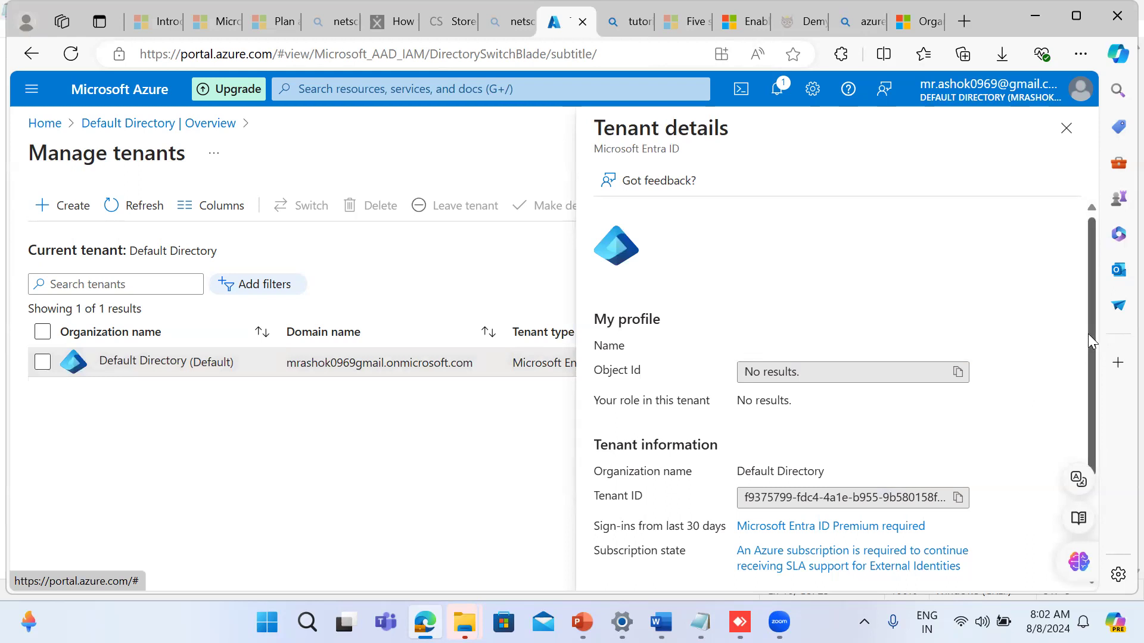
drag(1089, 333, 1088, 409)
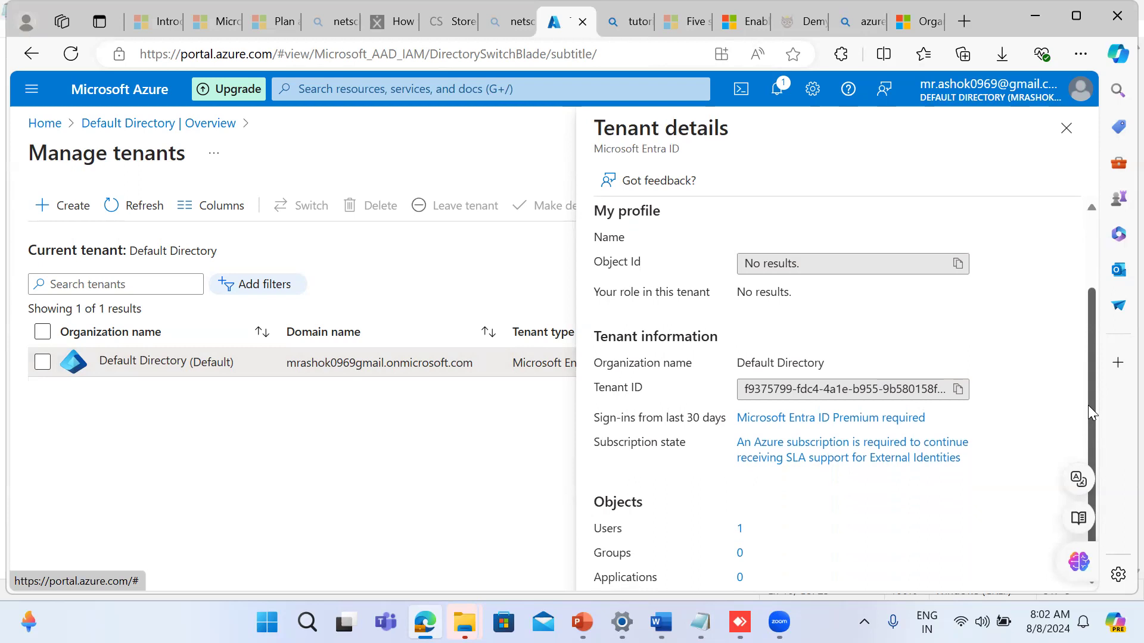
drag(1088, 405, 813, 381)
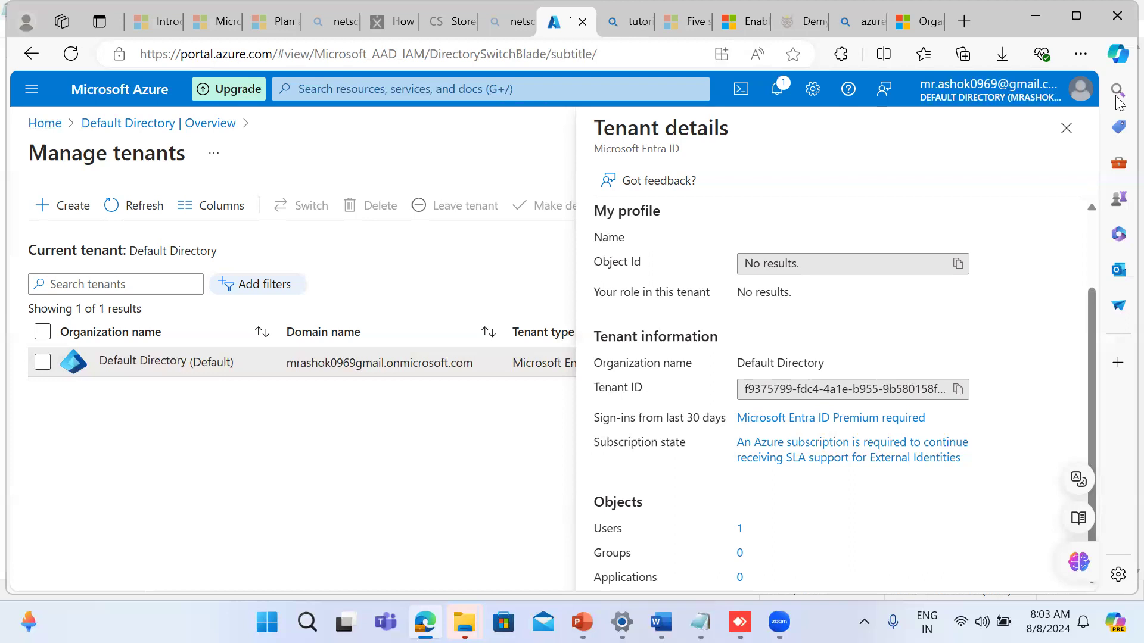
Step: Return to the management groups article's browser tab and search the web from it for "azure entra id plans"
click(917, 31)
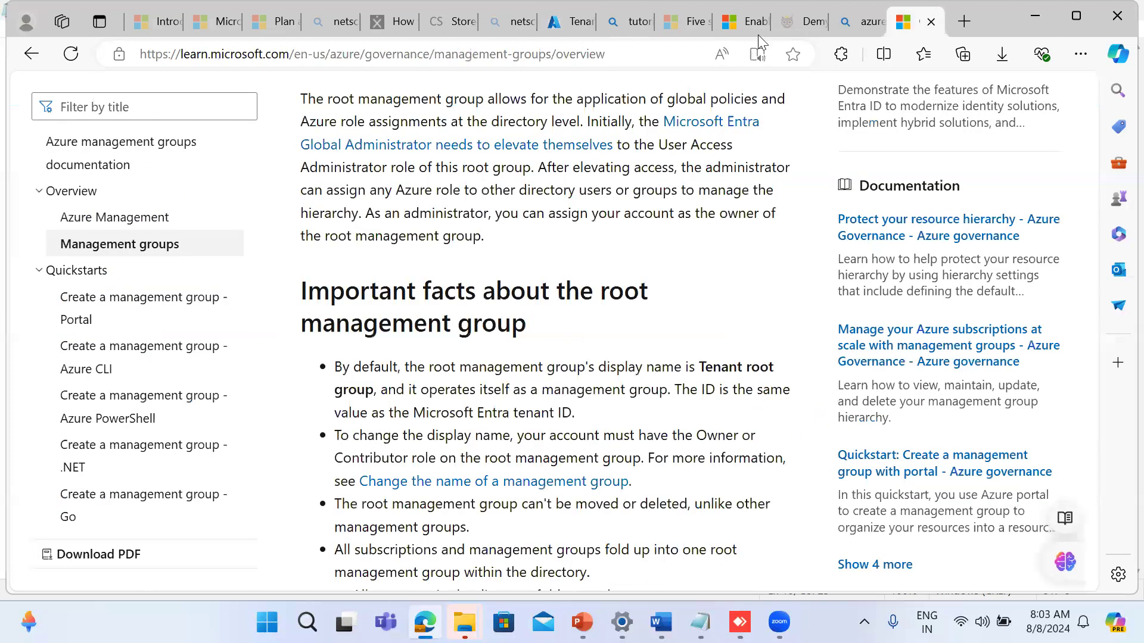
click(369, 56)
text(azzu)
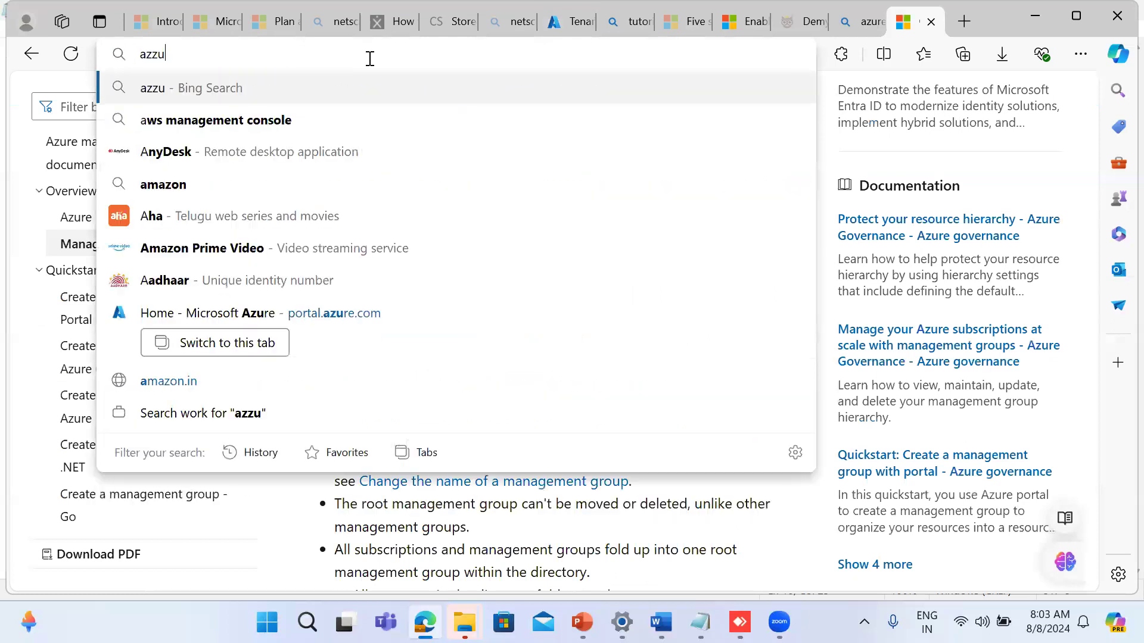
text(re entr)
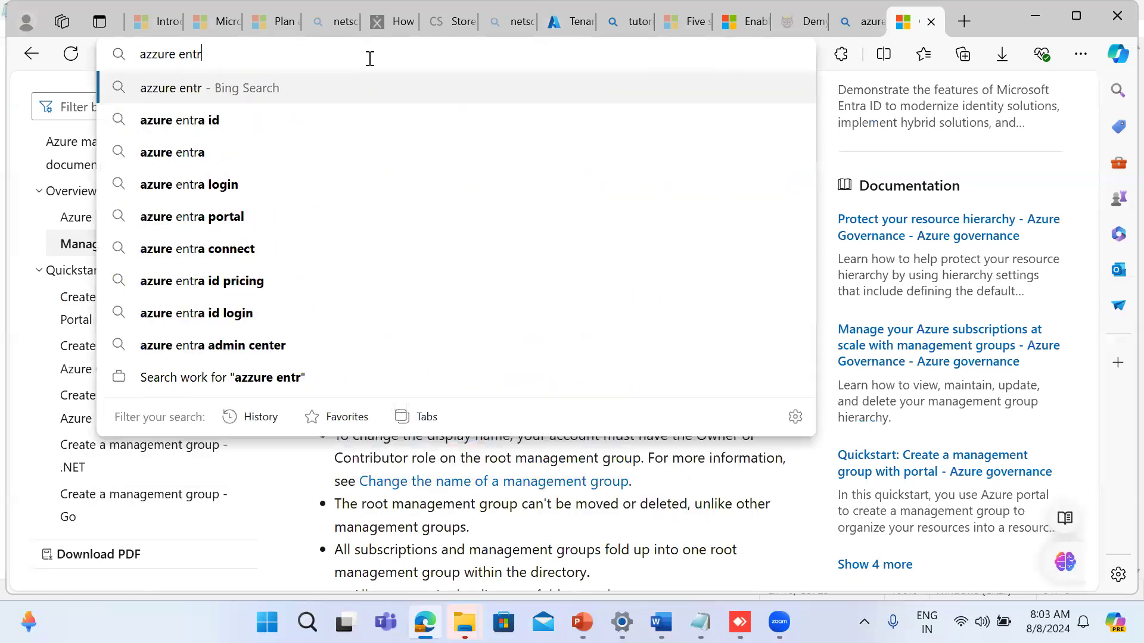
text(aid plans)
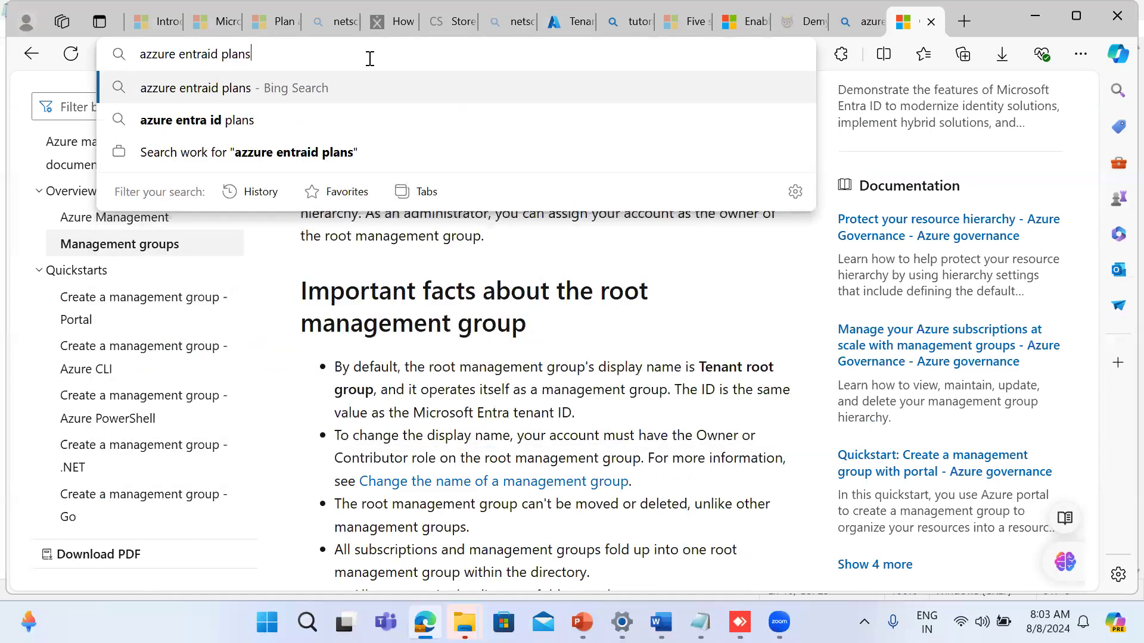
click(189, 129)
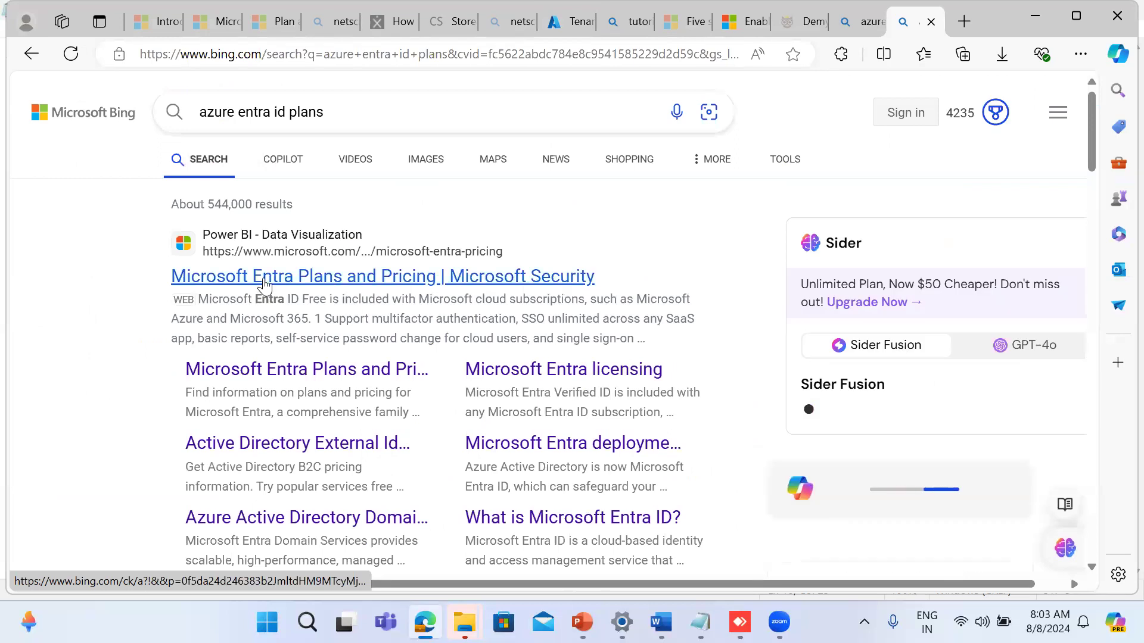
Step: Open the "Microsoft Entra Plans and Pricing" result and review the Entra ID P1, P2 and Suite plans
click(264, 287)
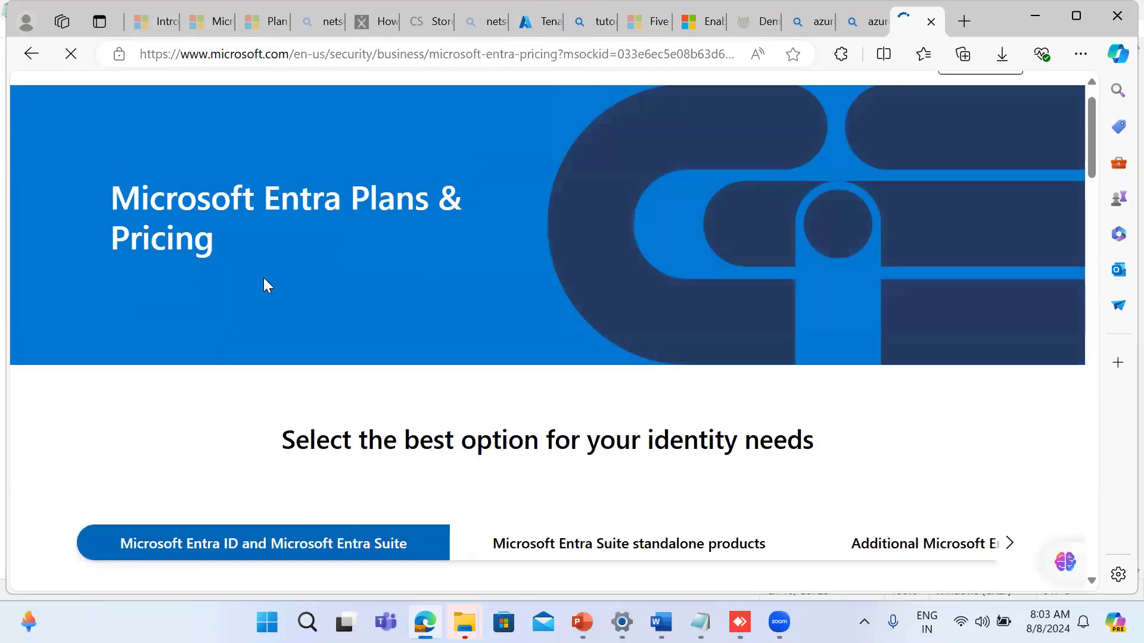
scroll(265, 286, down, 3)
scroll(265, 286, down, 6)
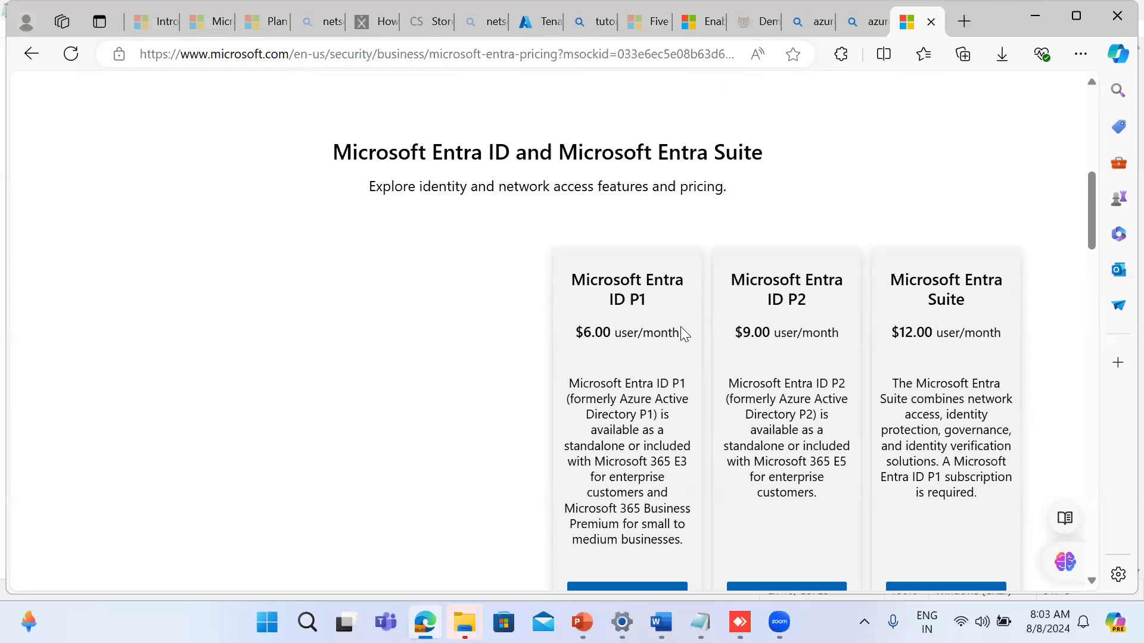
scroll(681, 329, down, 1)
scroll(682, 329, down, 1)
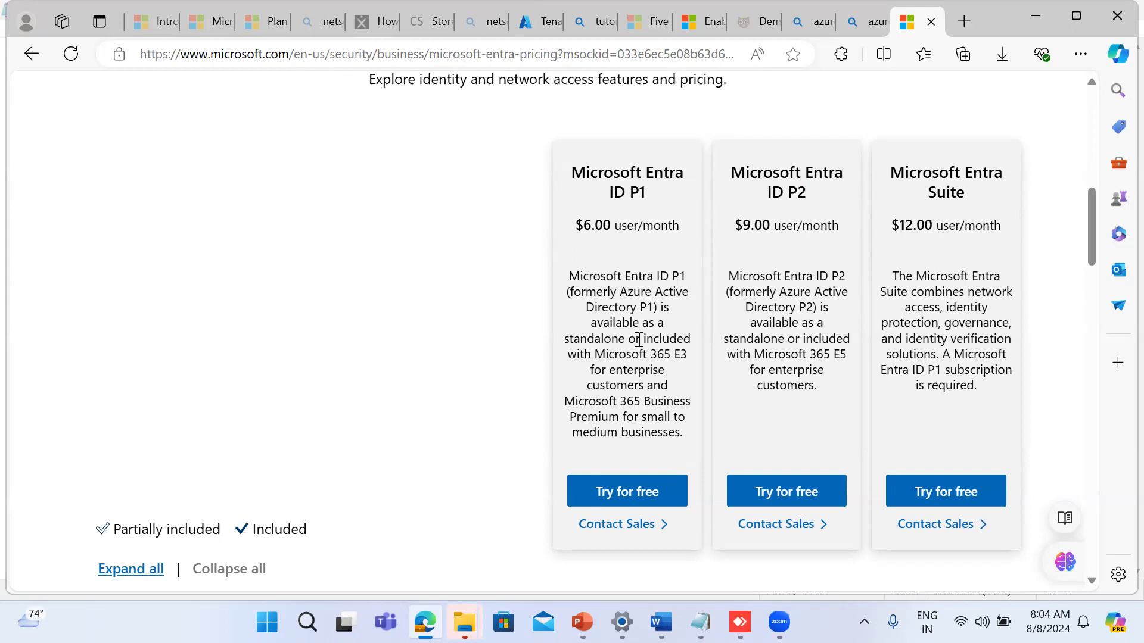
Step: Go back to the search results, reopen the Microsoft Entra plans and pricing page, and examine the plan feature comparison
click(31, 54)
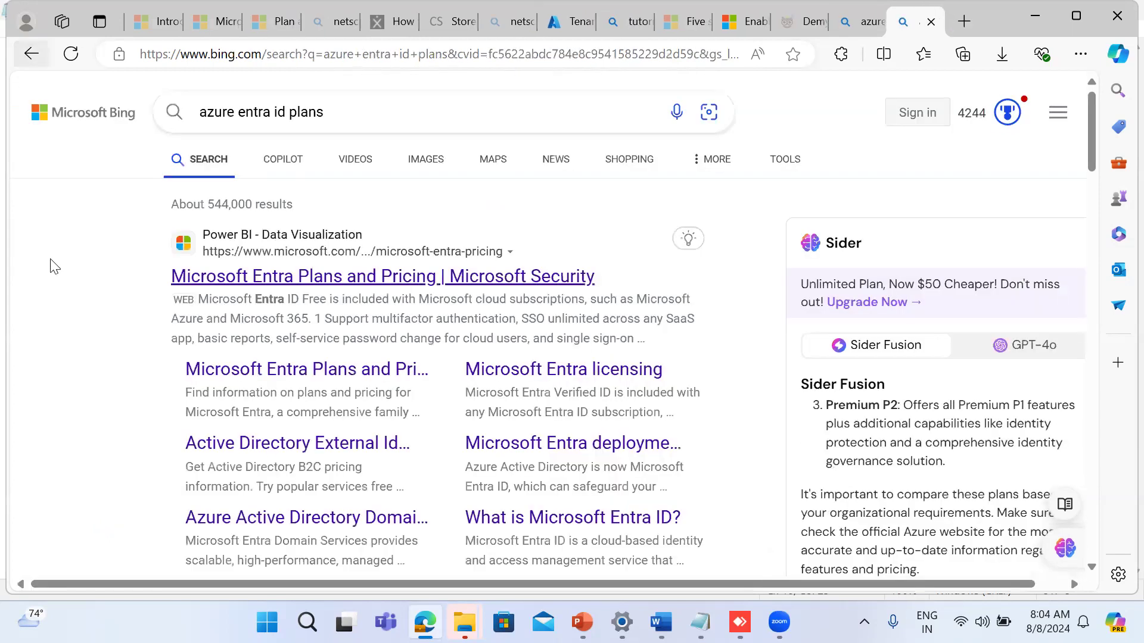
scroll(58, 291, down, 2)
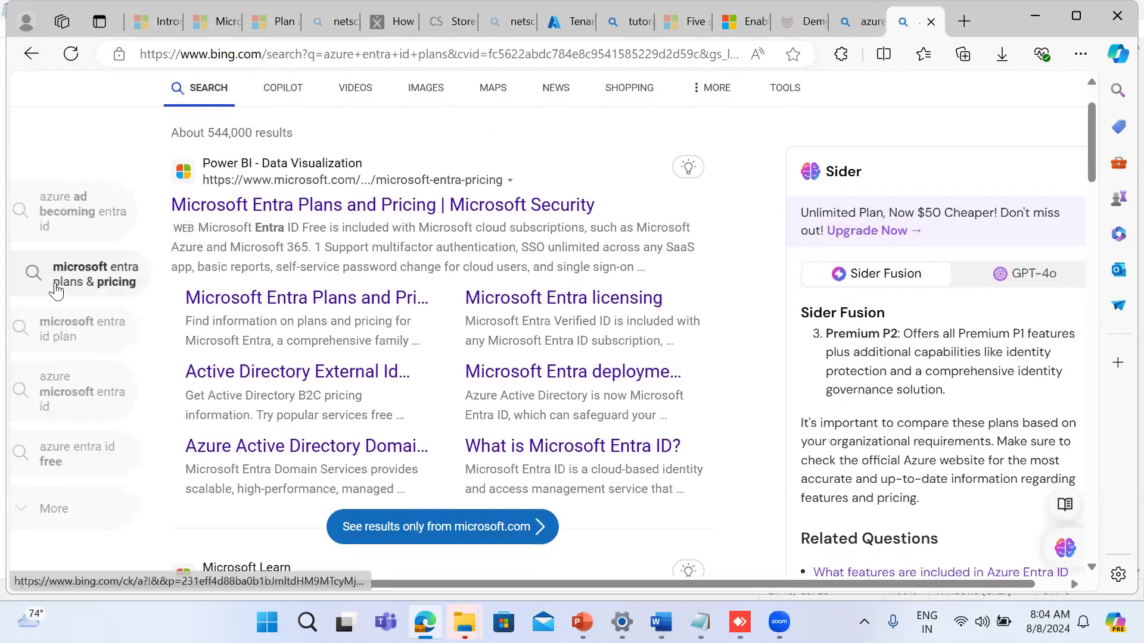
click(269, 253)
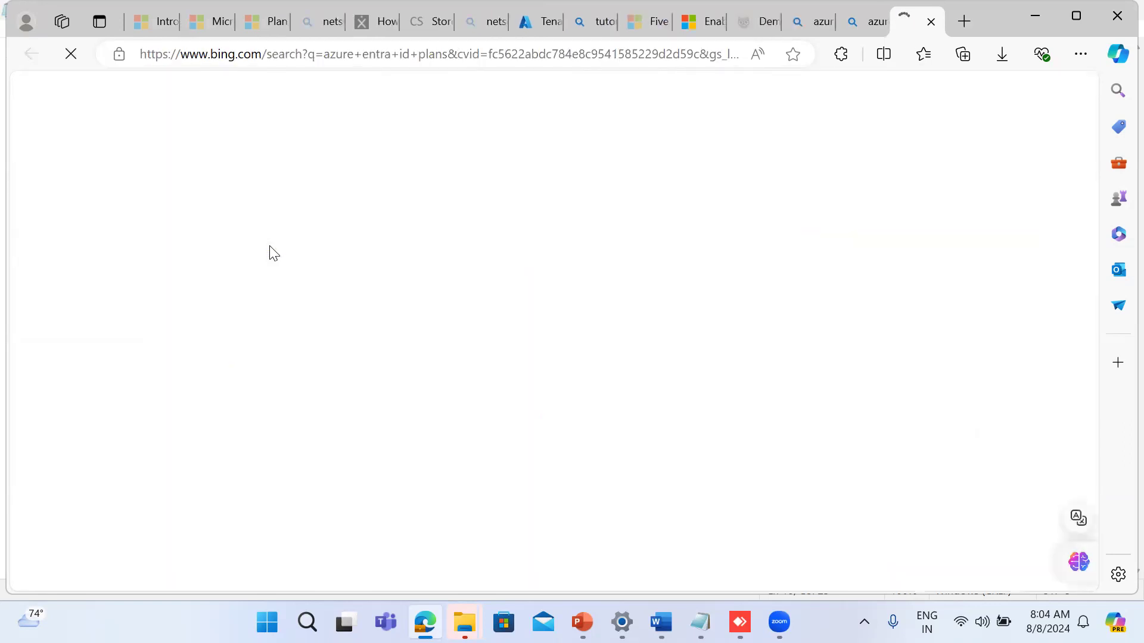
scroll(273, 253, down, 5)
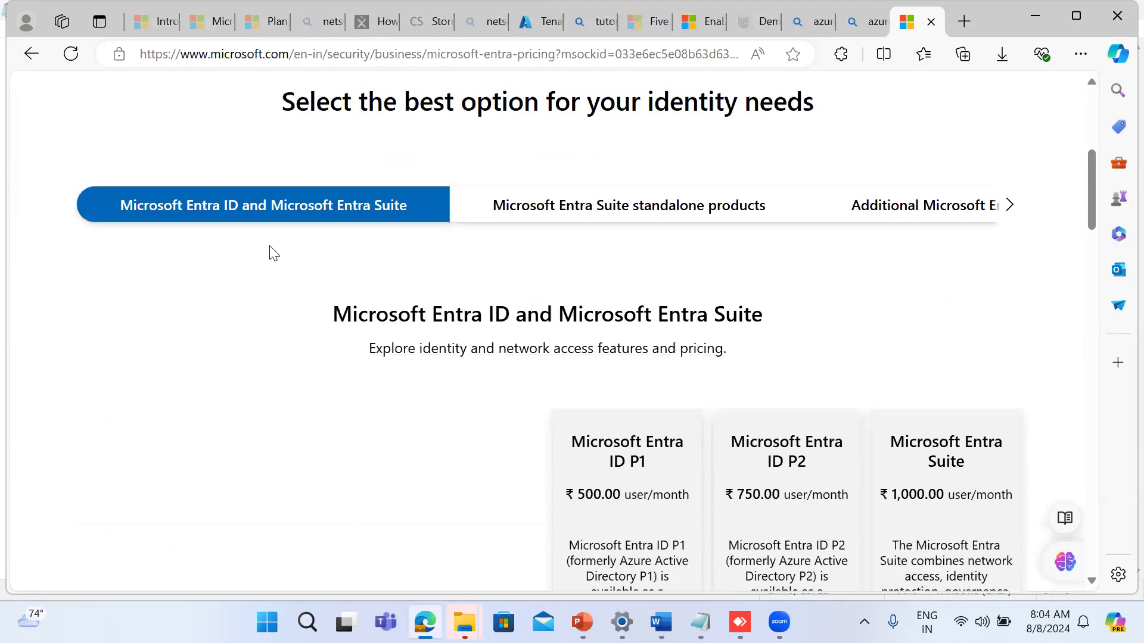
scroll(273, 253, down, 7)
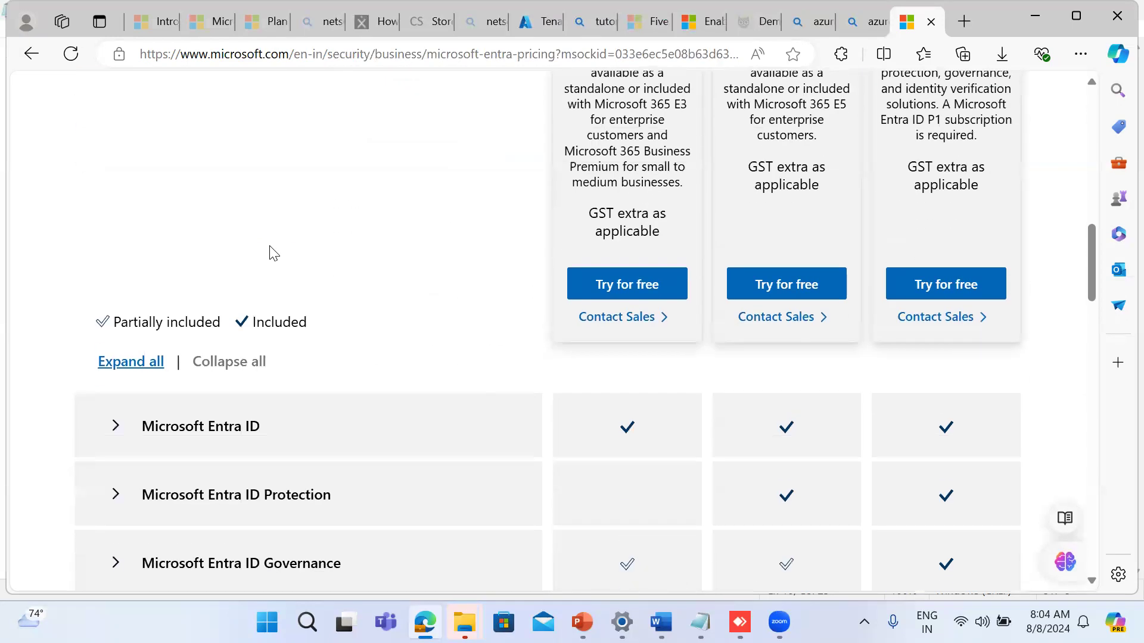
Step: Examine the Entra ID P1, P2 and Suite feature comparison, the Microsoft Entra ID Free section, and the paid plans' pricing
scroll(271, 253, down, 3)
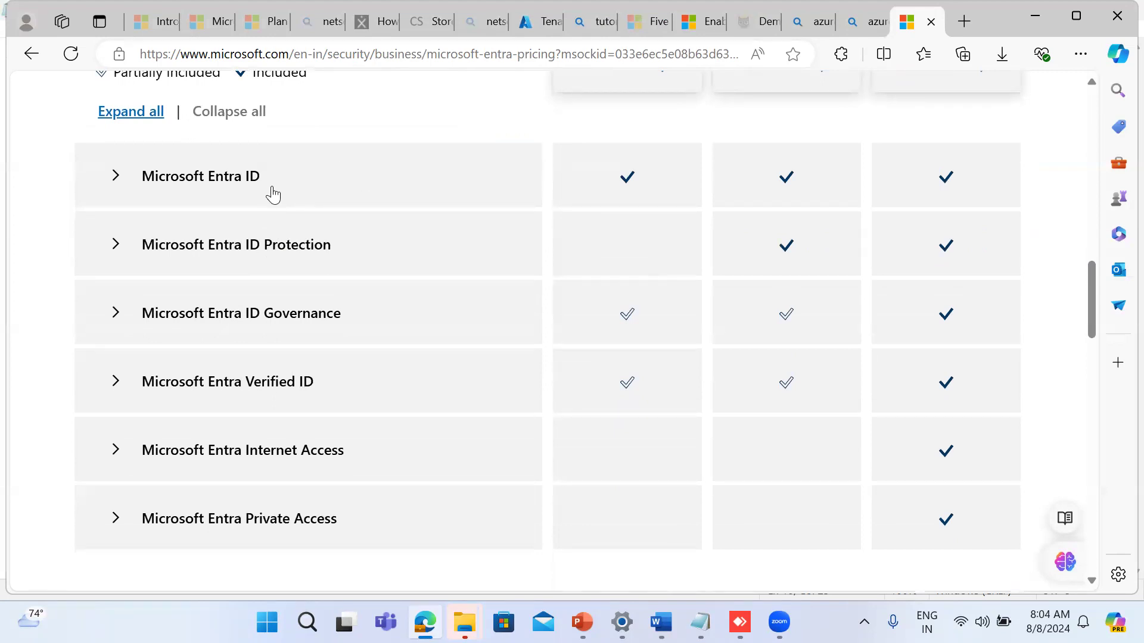
scroll(273, 194, down, 2)
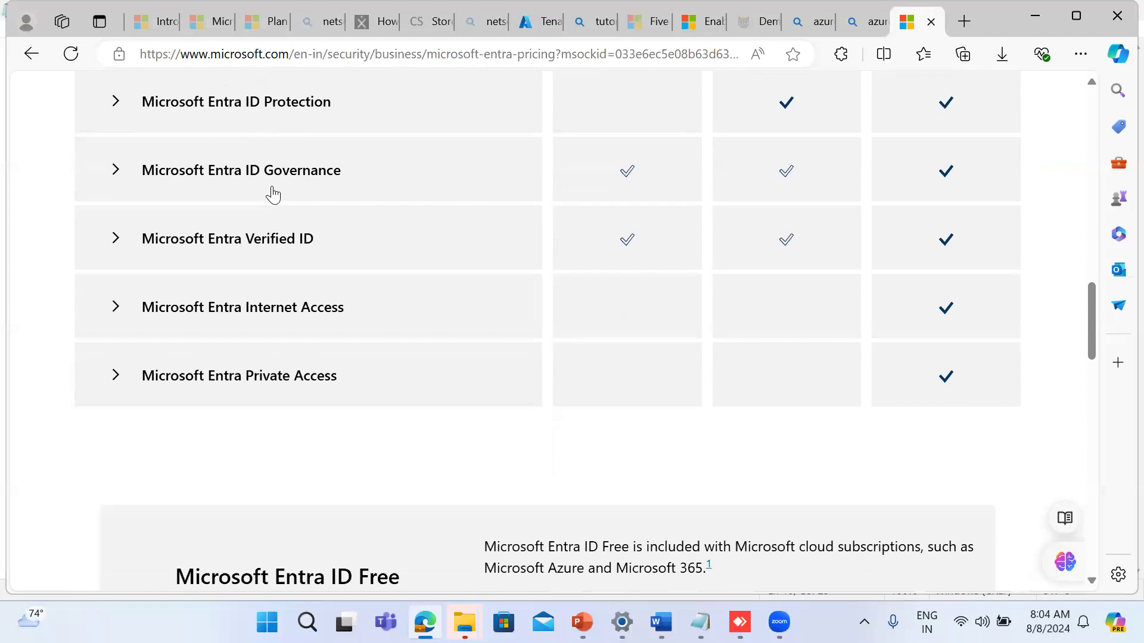
scroll(273, 194, down, 1)
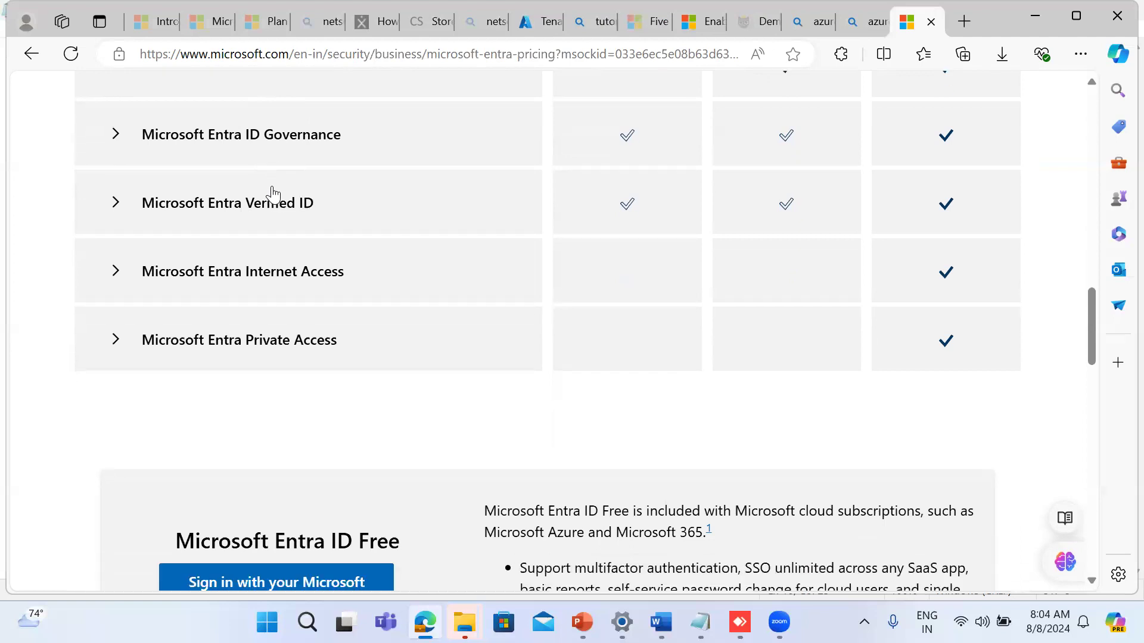
scroll(275, 194, down, 3)
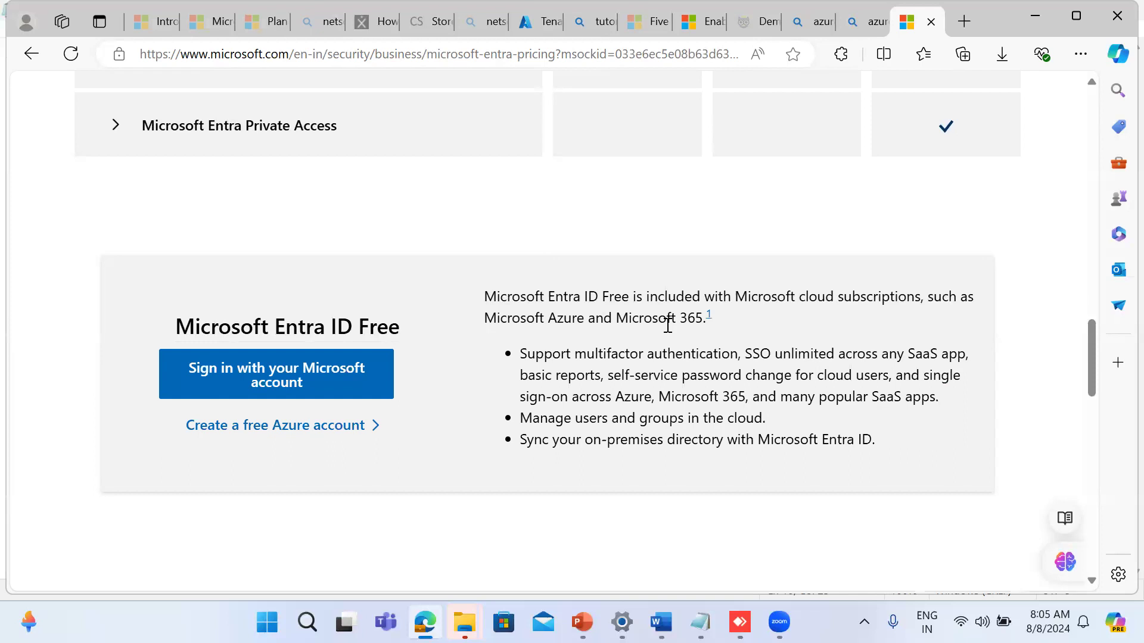
scroll(667, 325, down, 3)
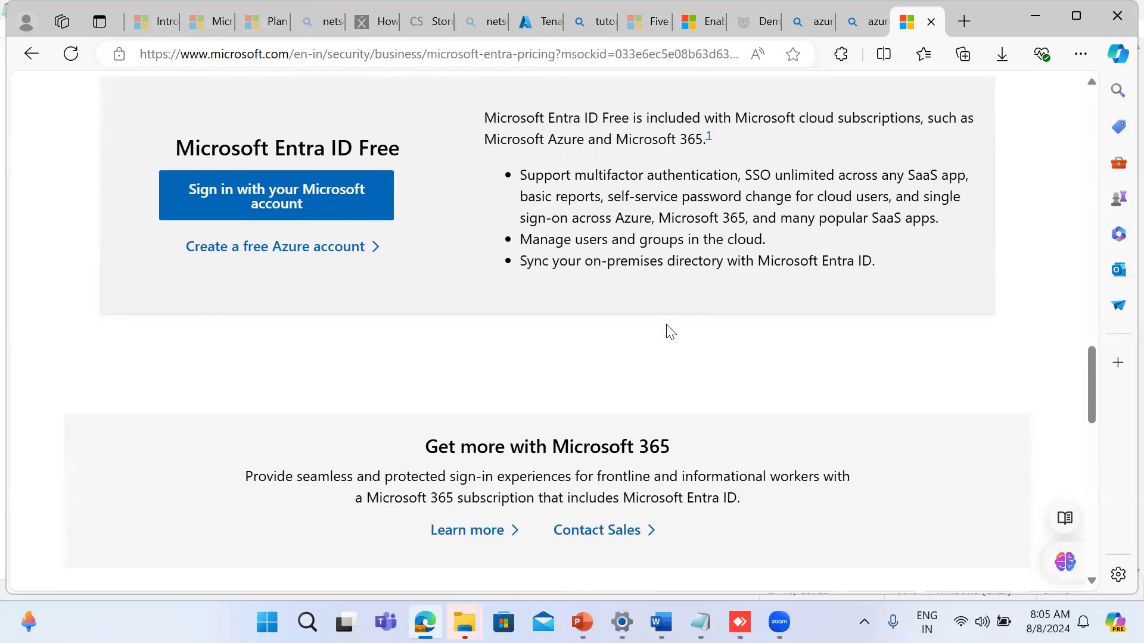
scroll(668, 331, down, 4)
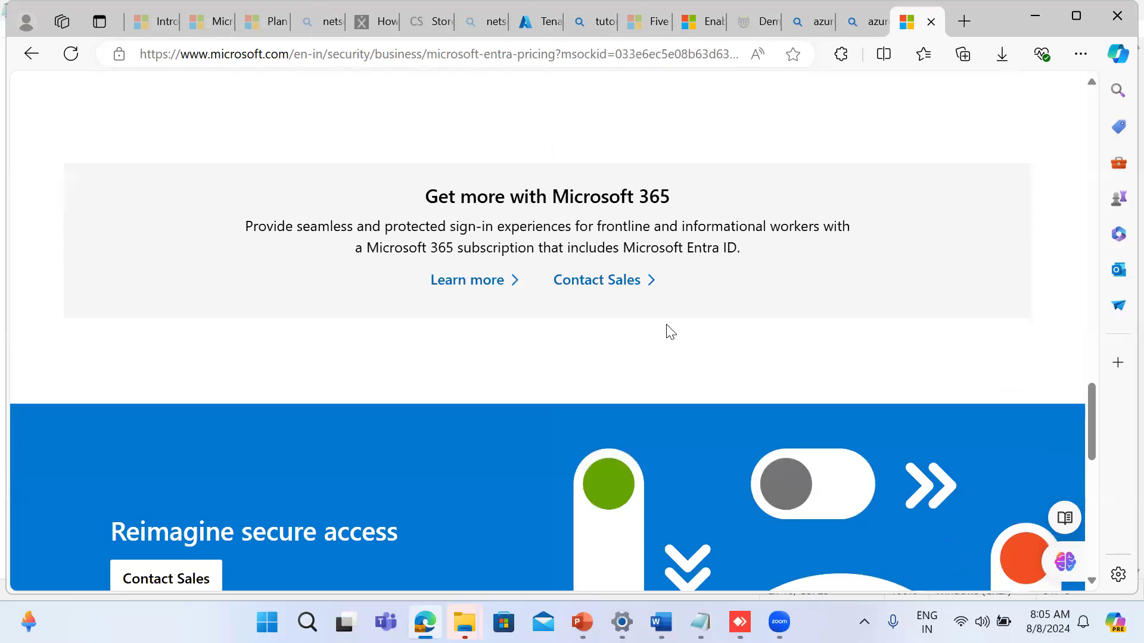
scroll(669, 332, up, 10)
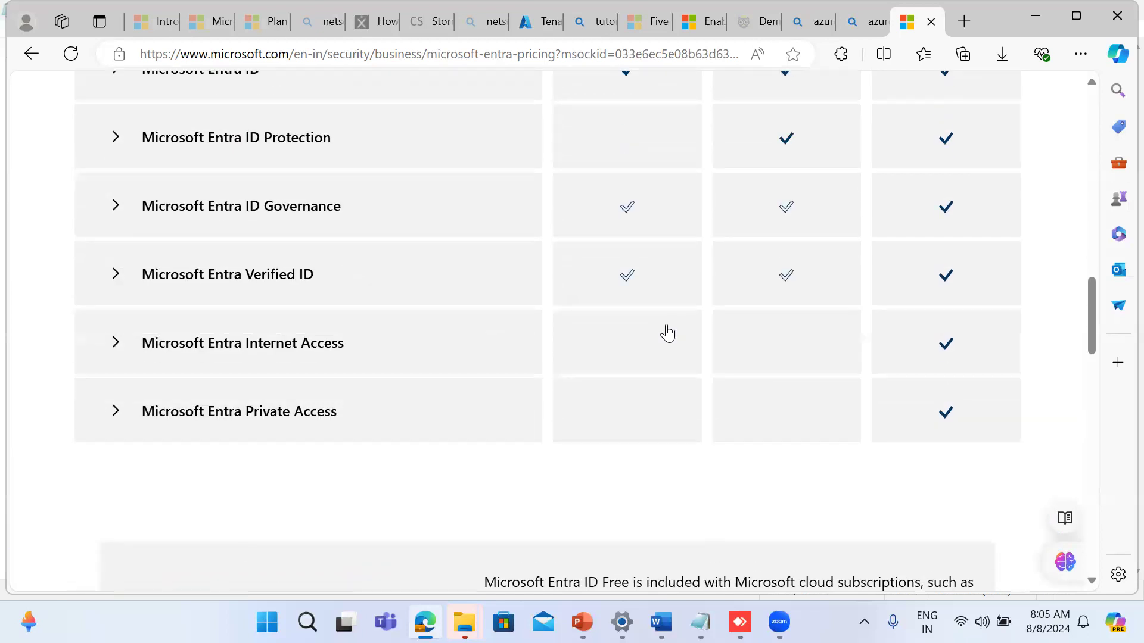
scroll(668, 332, up, 4)
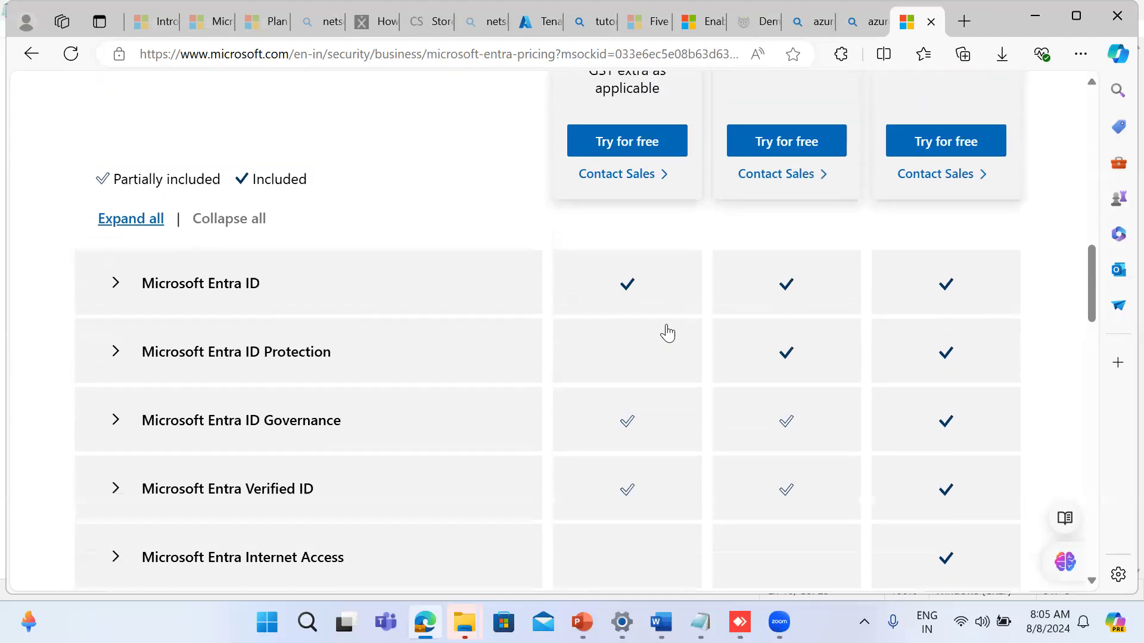
scroll(668, 332, up, 5)
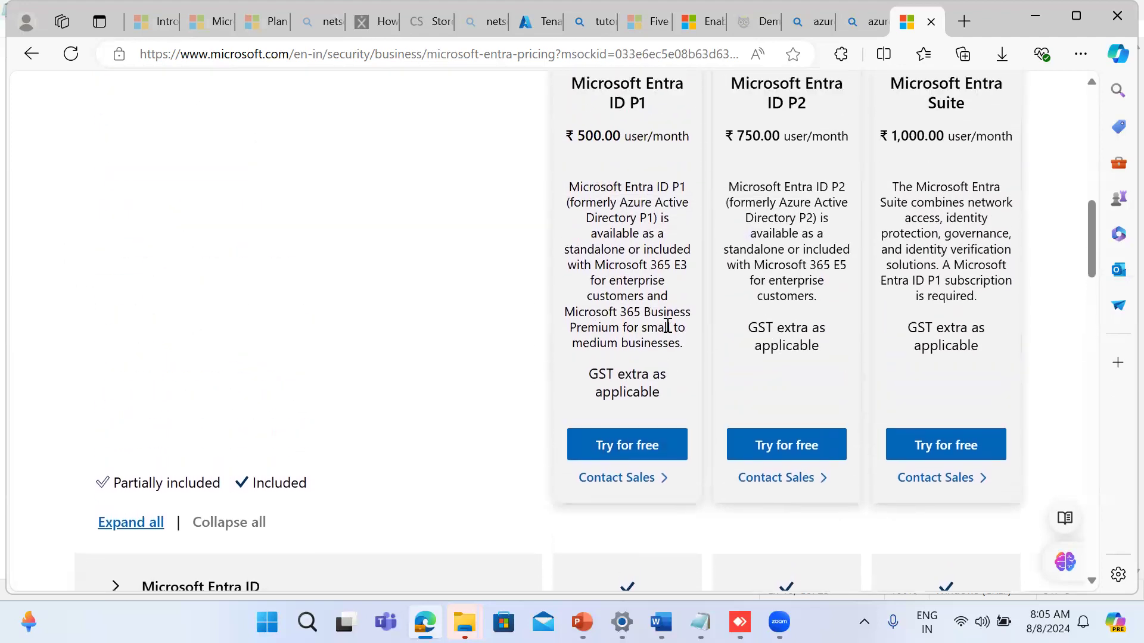
scroll(667, 326, up, 3)
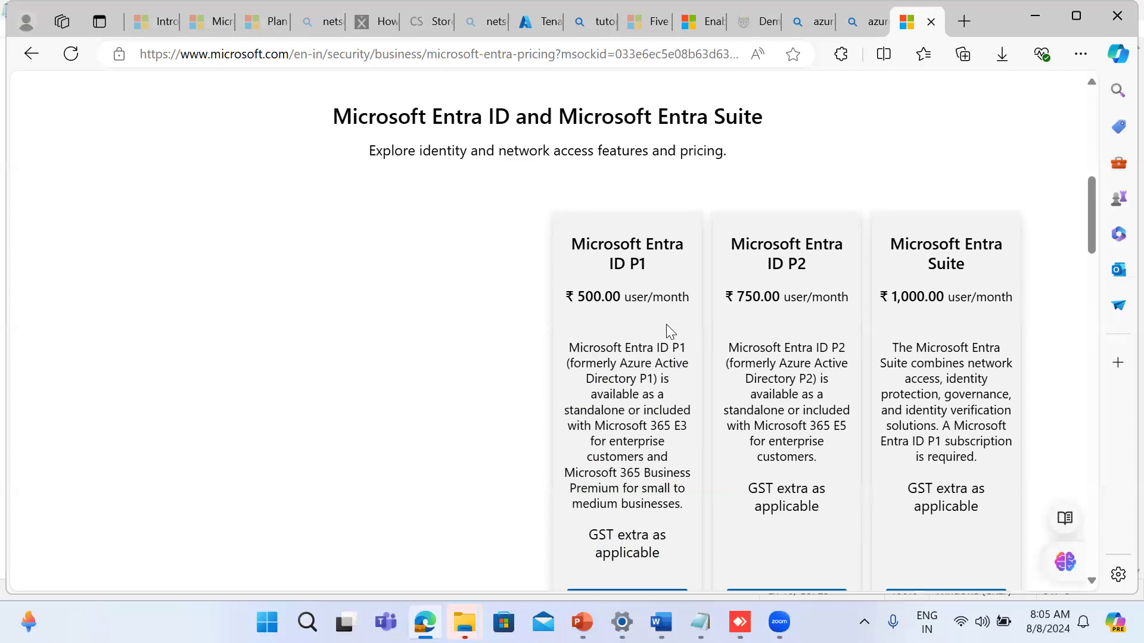
Step: Switch to the Azure portal, start a new tenant from tenant management, and choose Azure AD B2C as its type for configuration
click(531, 30)
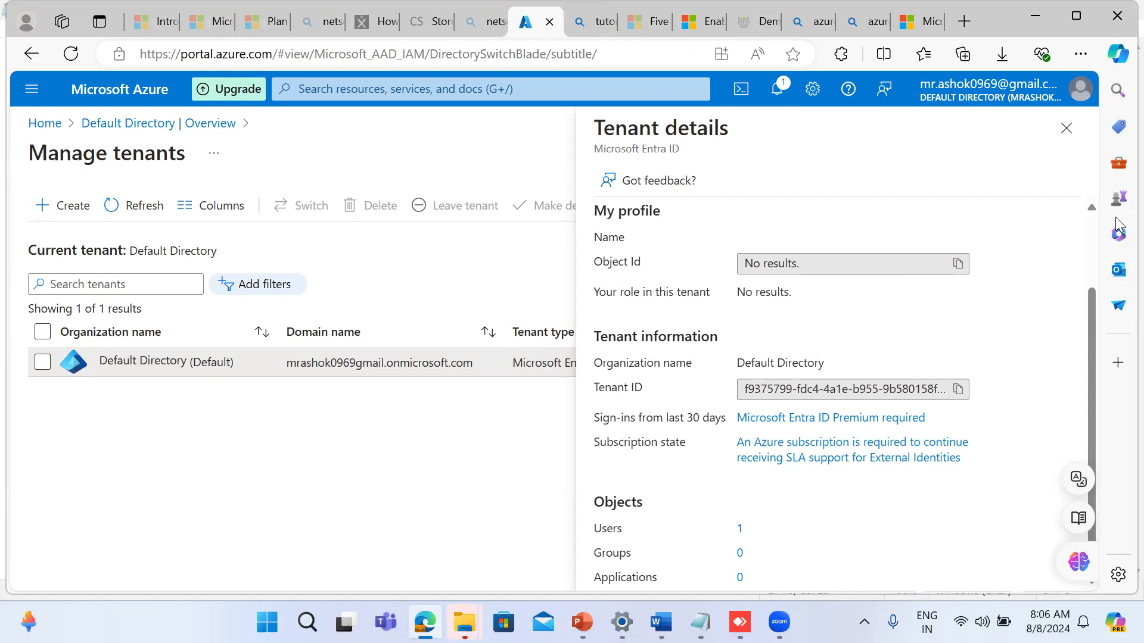
click(1066, 129)
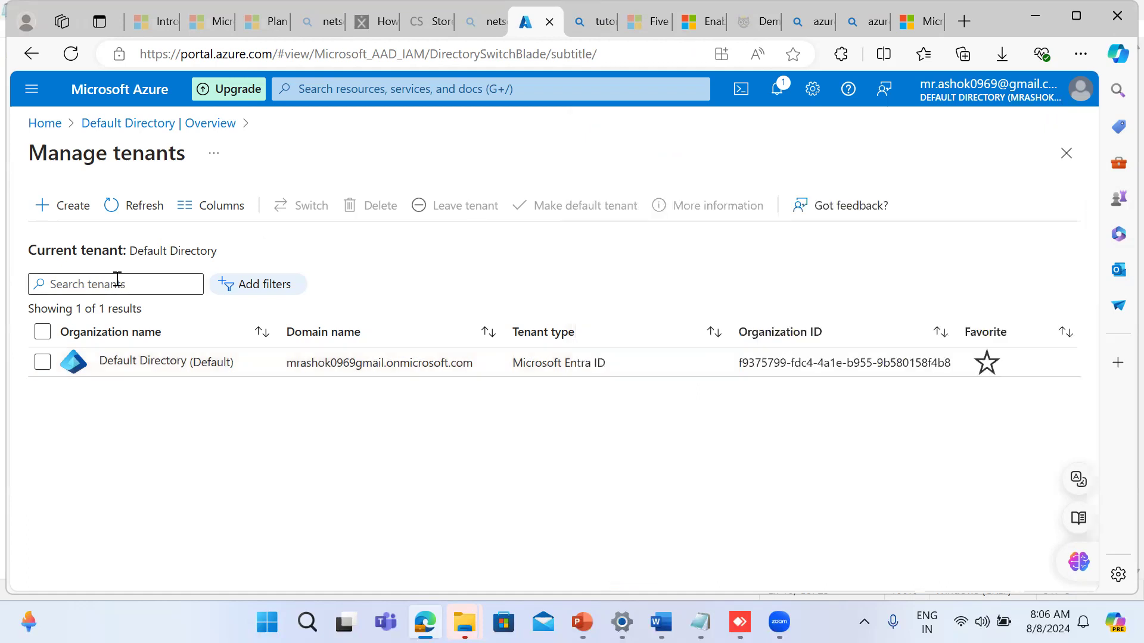
click(64, 205)
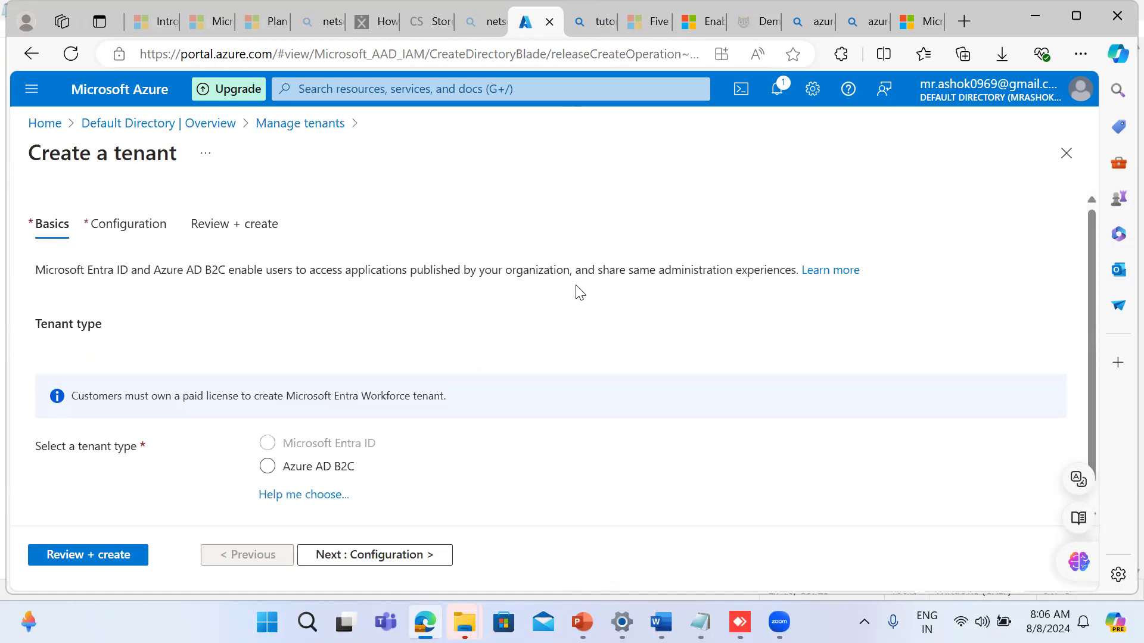
scroll(580, 291, down, 1)
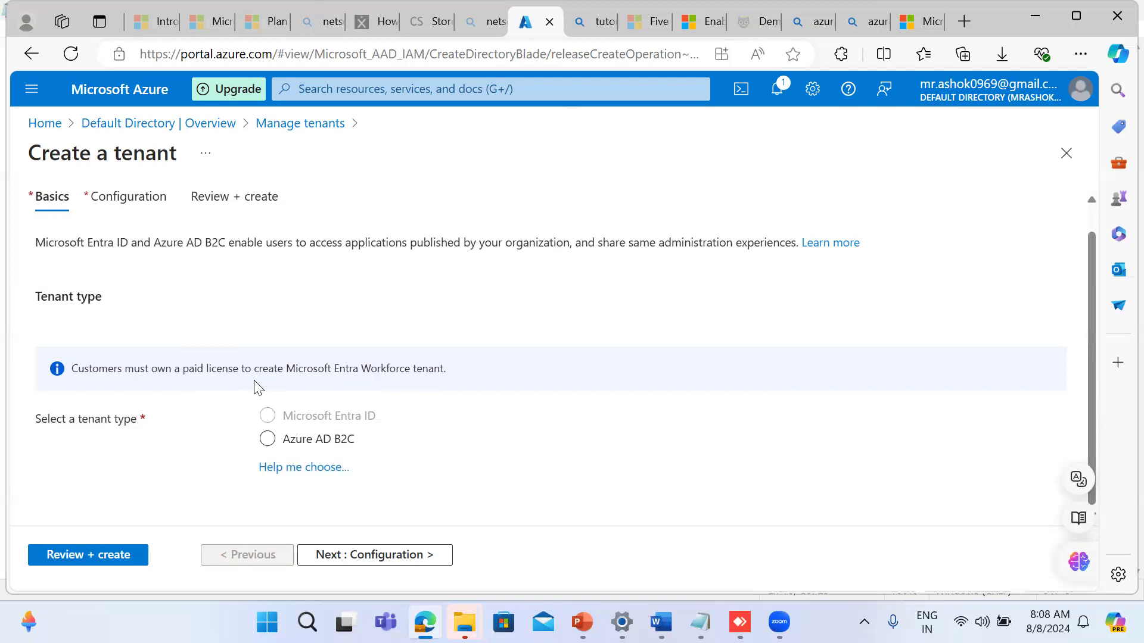
click(267, 439)
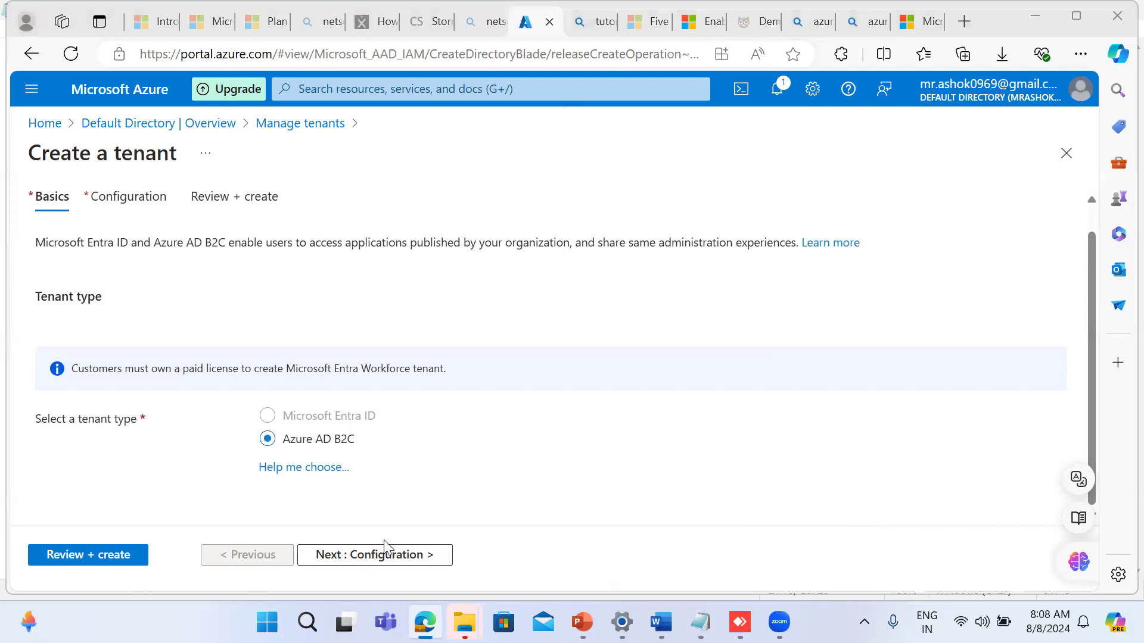
click(377, 555)
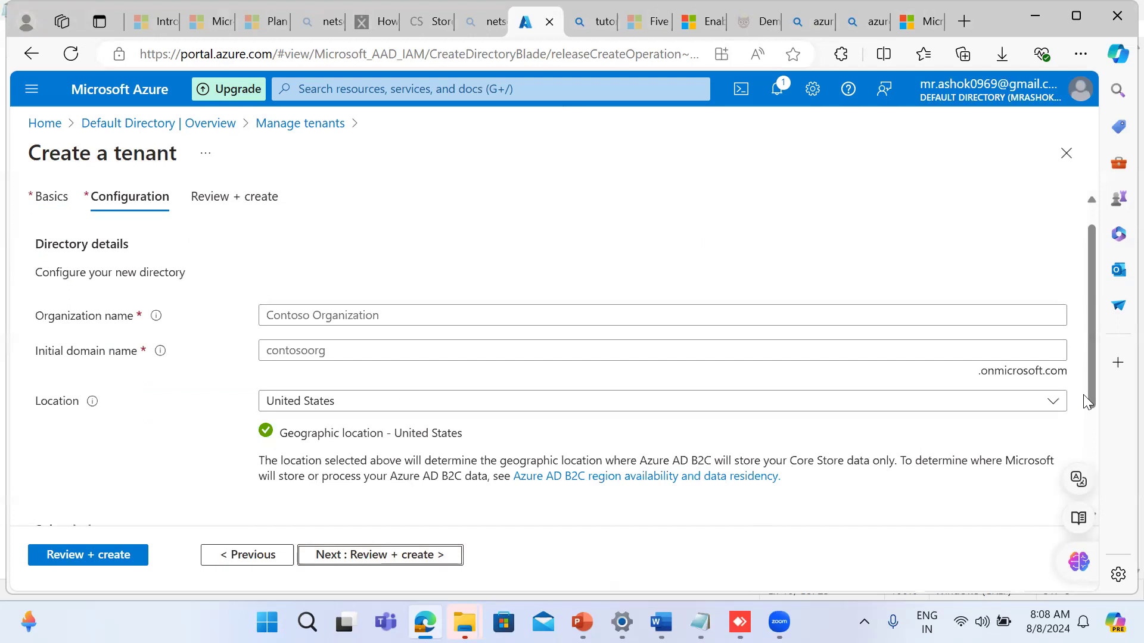
Step: Enter cloudsoft as the new tenant's organization name and cloudsoftsol.com as its initial domain name
drag(1092, 403, 1080, 523)
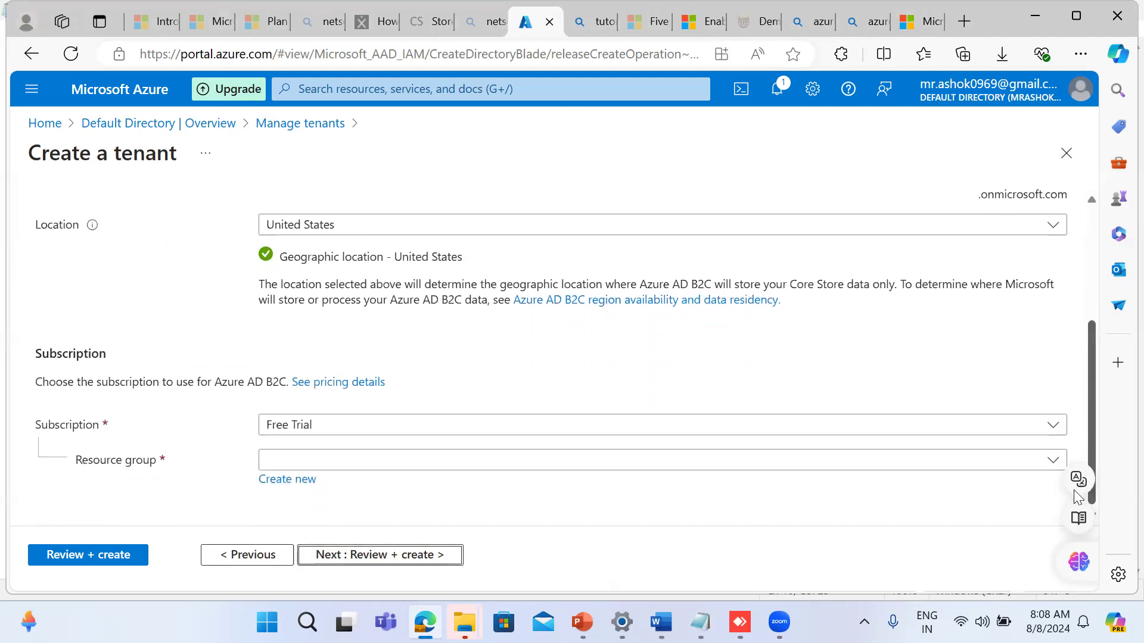
scroll(1070, 426, up, 2)
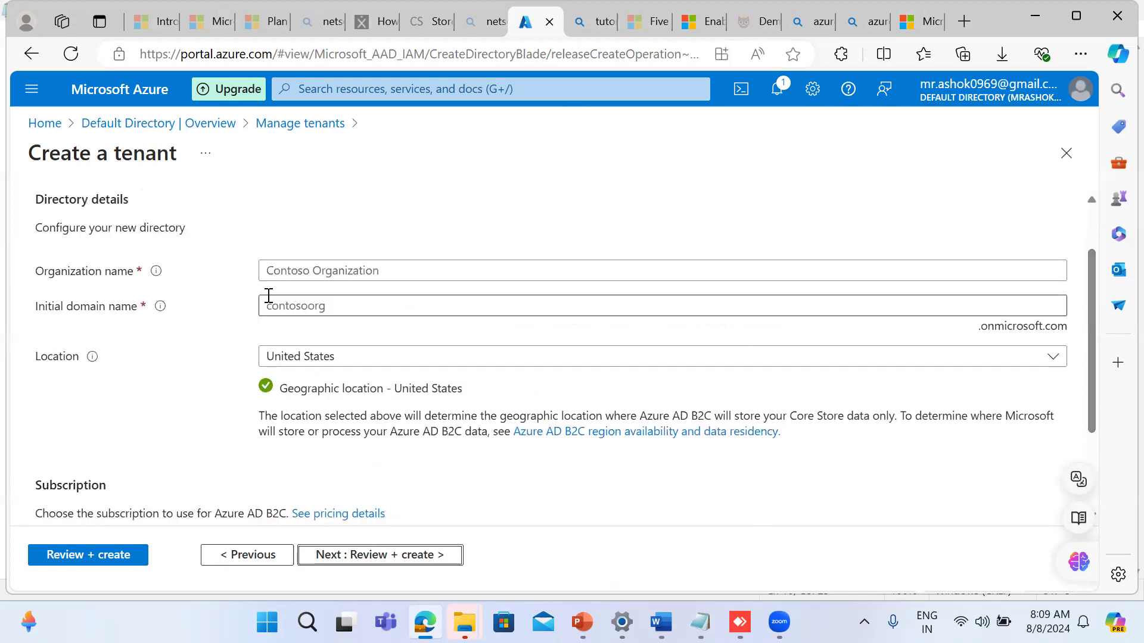
click(278, 276)
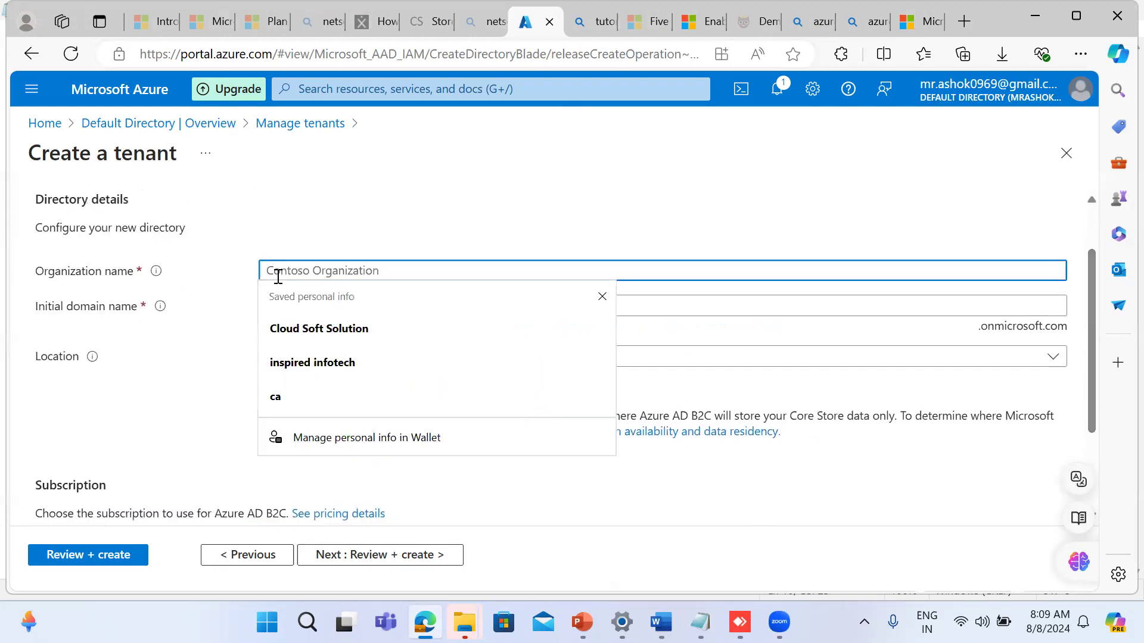
text(cloudsoft)
key(Tab)
text(cloudsoft)
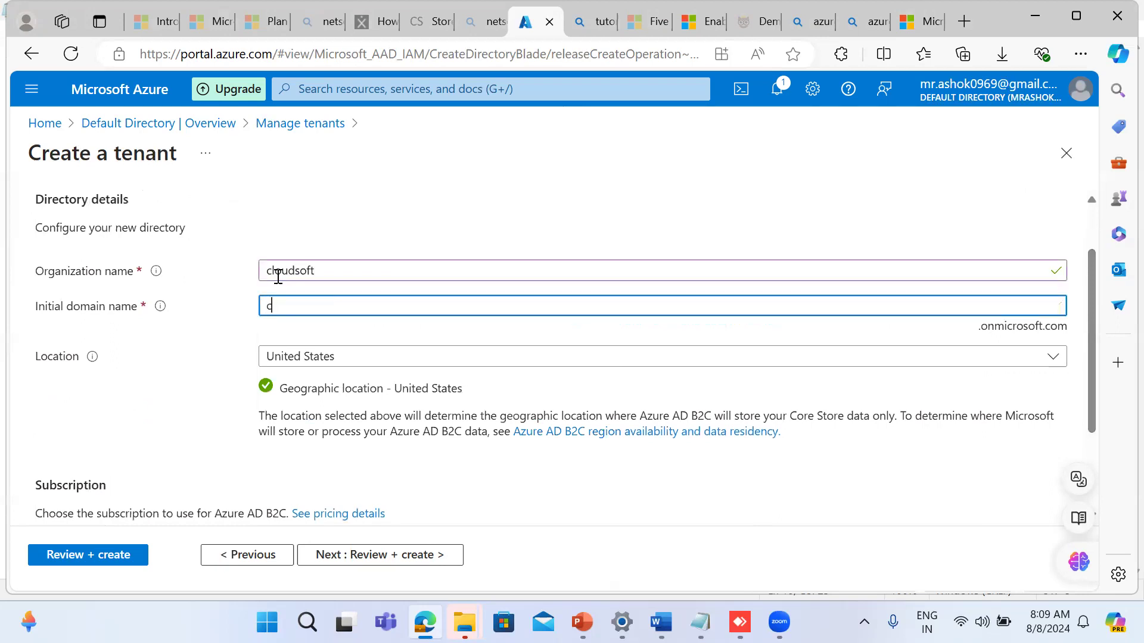
text(sol.com)
key(Tab)
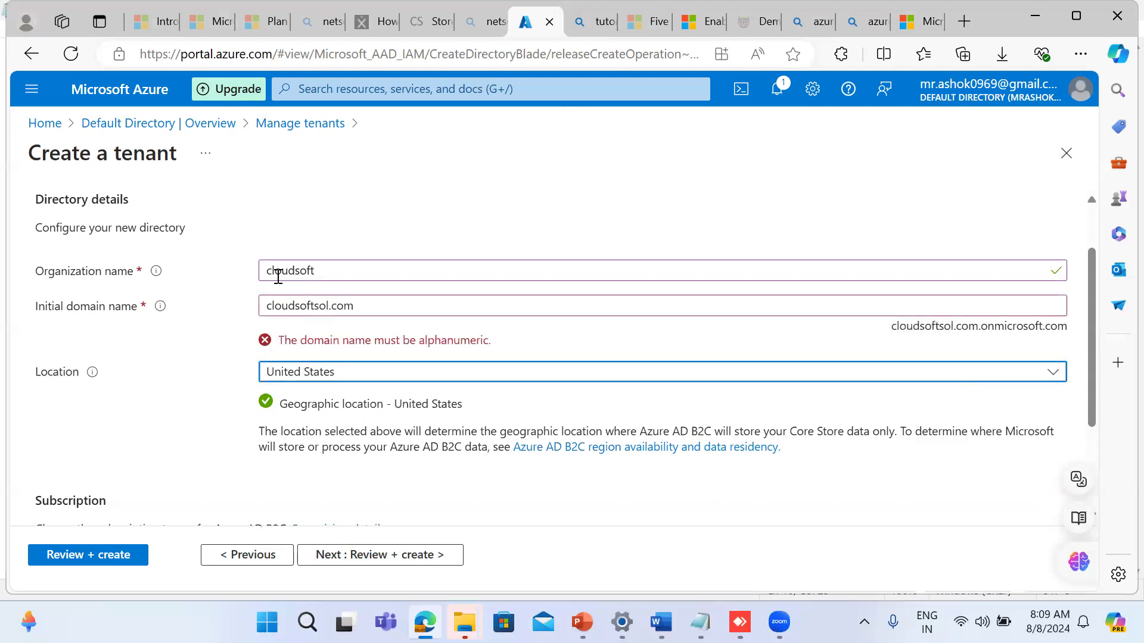
Step: Correct the tenant's initial domain name to cloudsoftsol
click(359, 309)
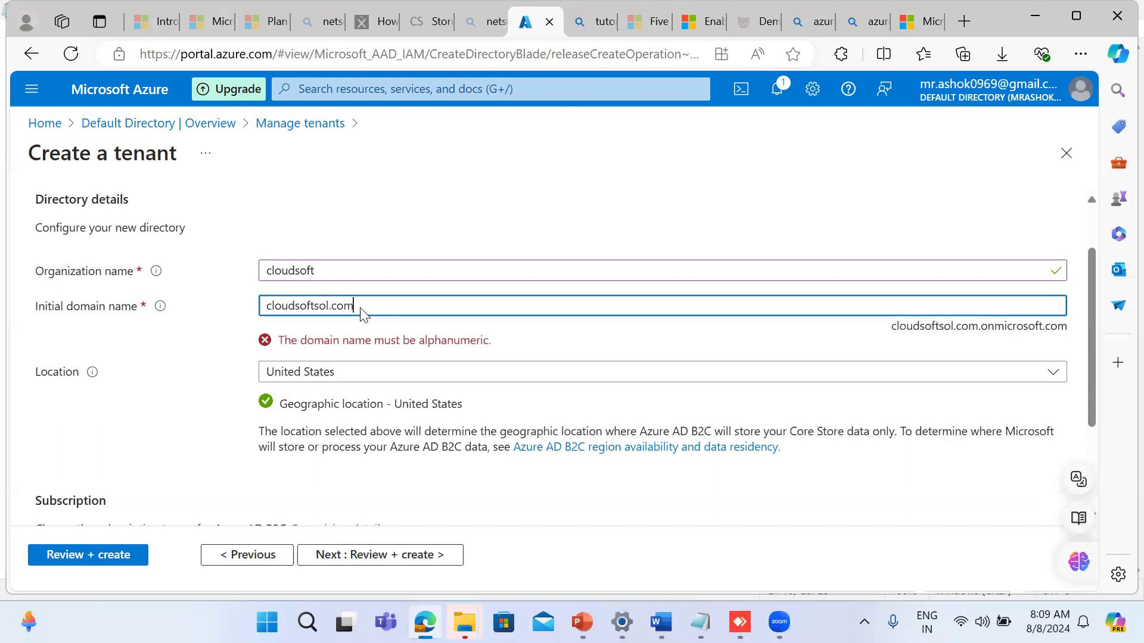
key(Tab)
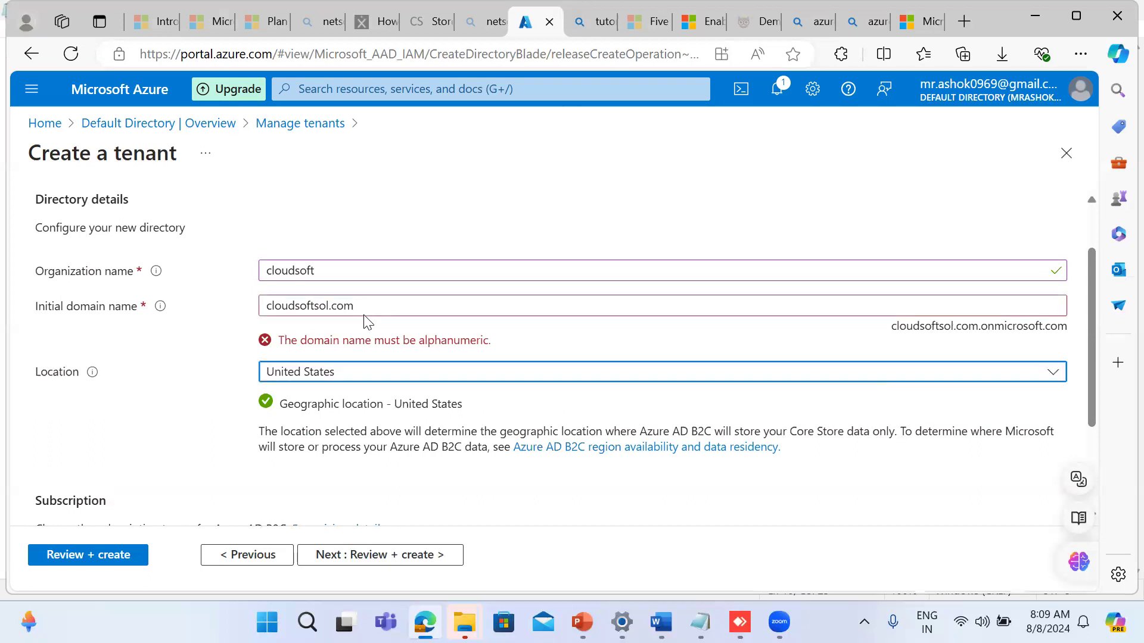
click(367, 311)
key(BackSpace)
key(BackSpace)
key(BackSpace)
key(BackSpace)
key(BackSpace)
key(BackSpace)
key(BackSpace)
key(BackSpace)
key(BackSpace)
key(BackSpace)
key(BackSpace)
key(BackSpace)
key(BackSpace)
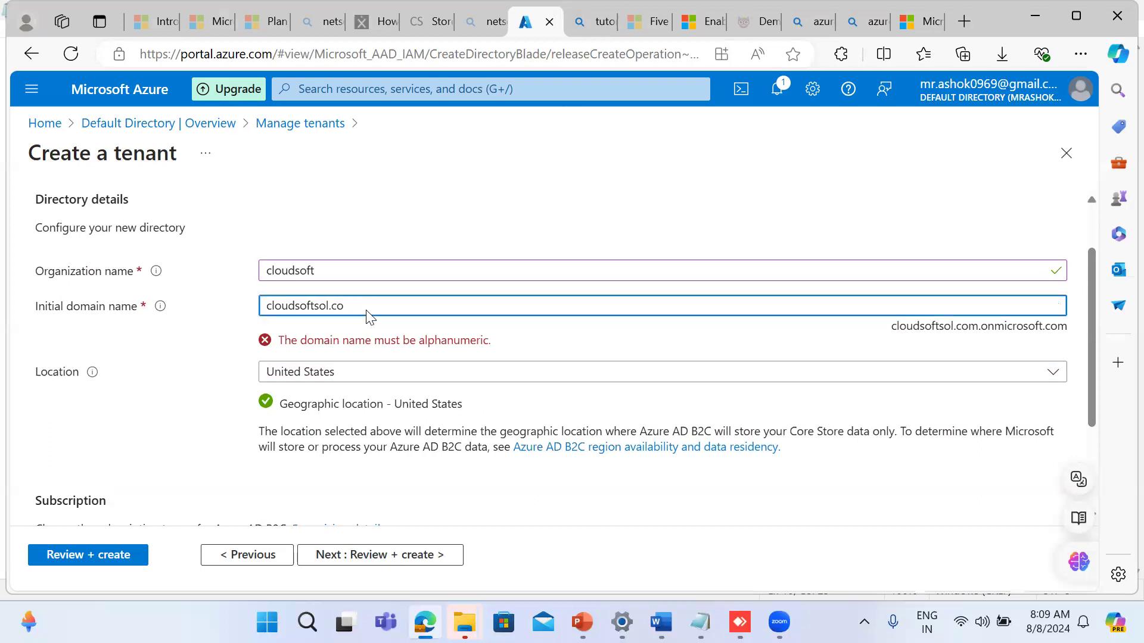
key(BackSpace)
key(BackSpace)
key(BackSpace)
text(cloudsoftsol)
click(367, 341)
Step: Set the new tenant's location to India
click(349, 357)
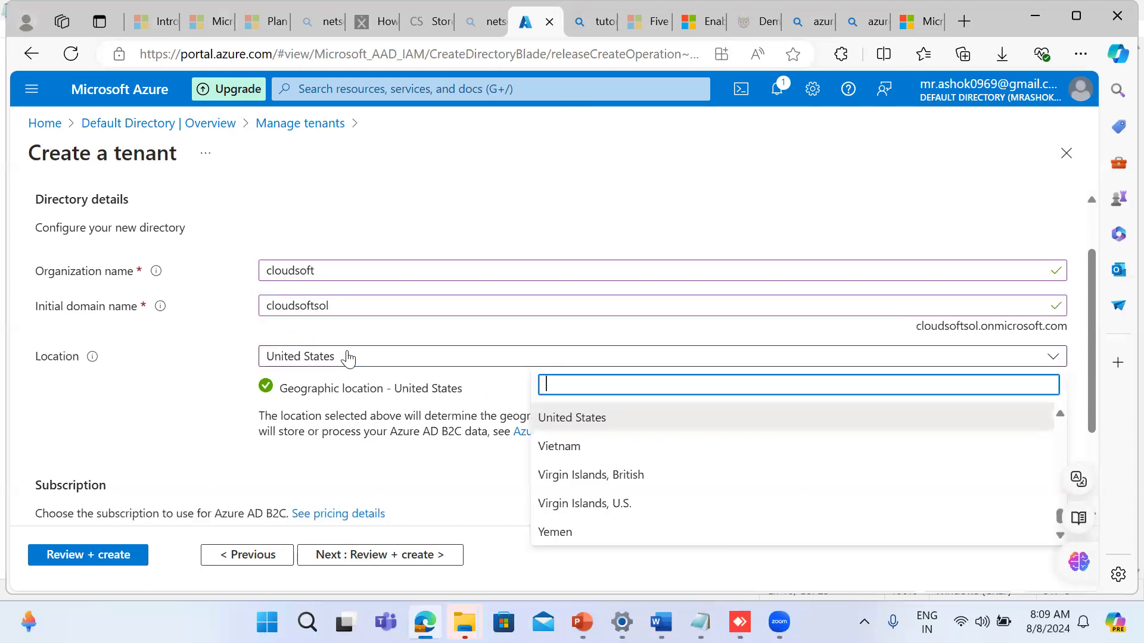
text(ii)
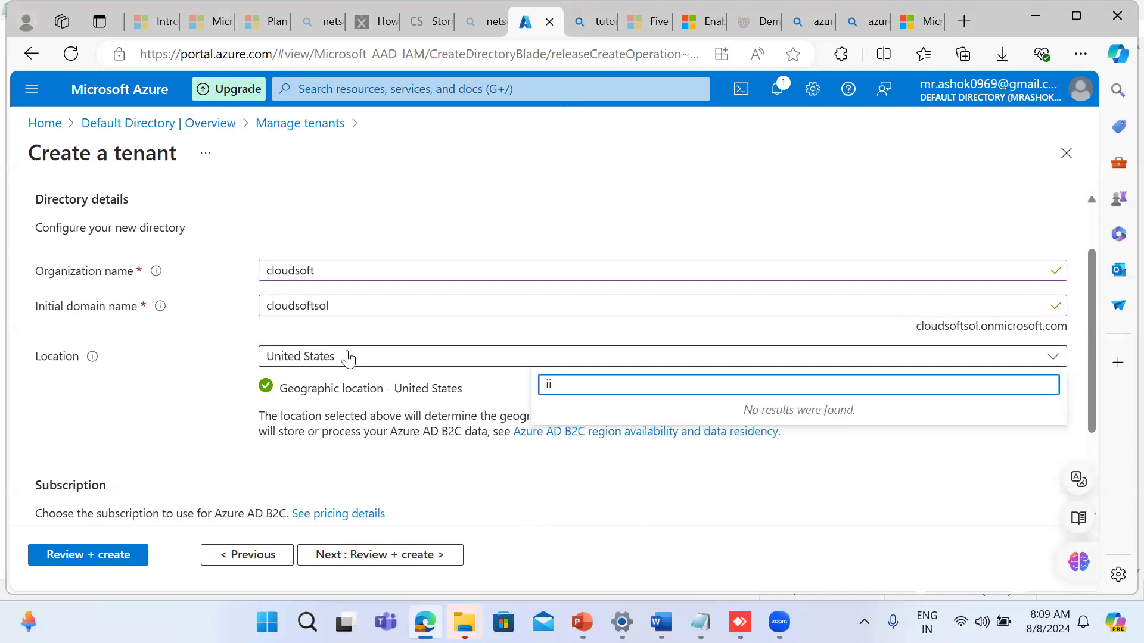
key(BackSpace)
key(BackSpace)
text(ind)
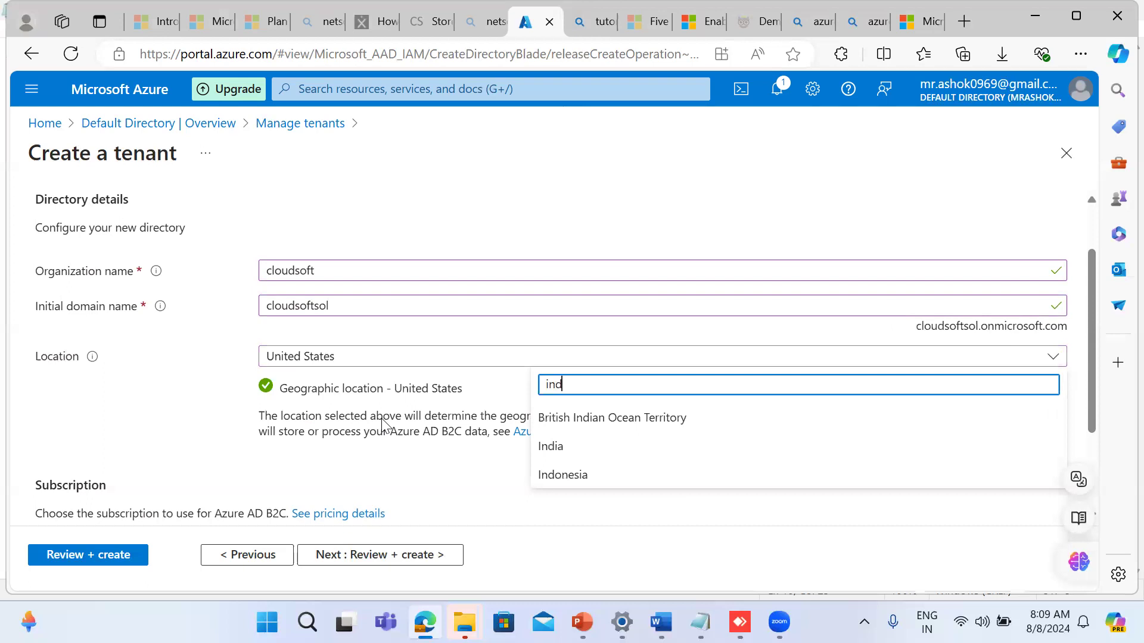
click(551, 451)
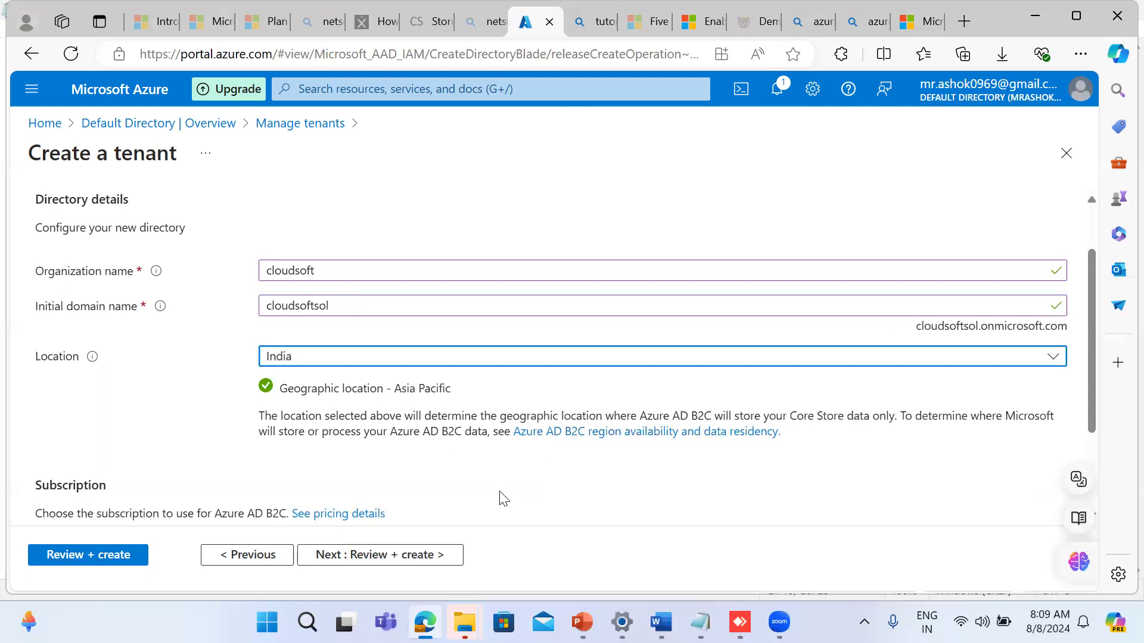
click(480, 497)
Step: Assign the existing JPMC resource group under the Free Trial subscription and create the tenant
scroll(481, 496, down, 2)
scroll(482, 497, down, 3)
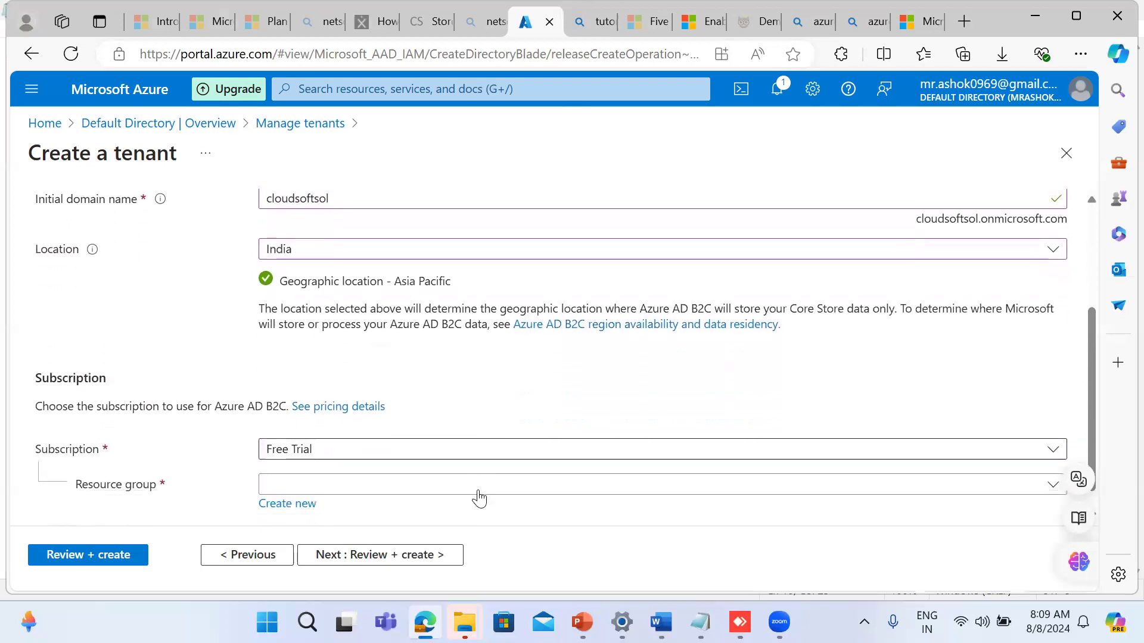
click(394, 465)
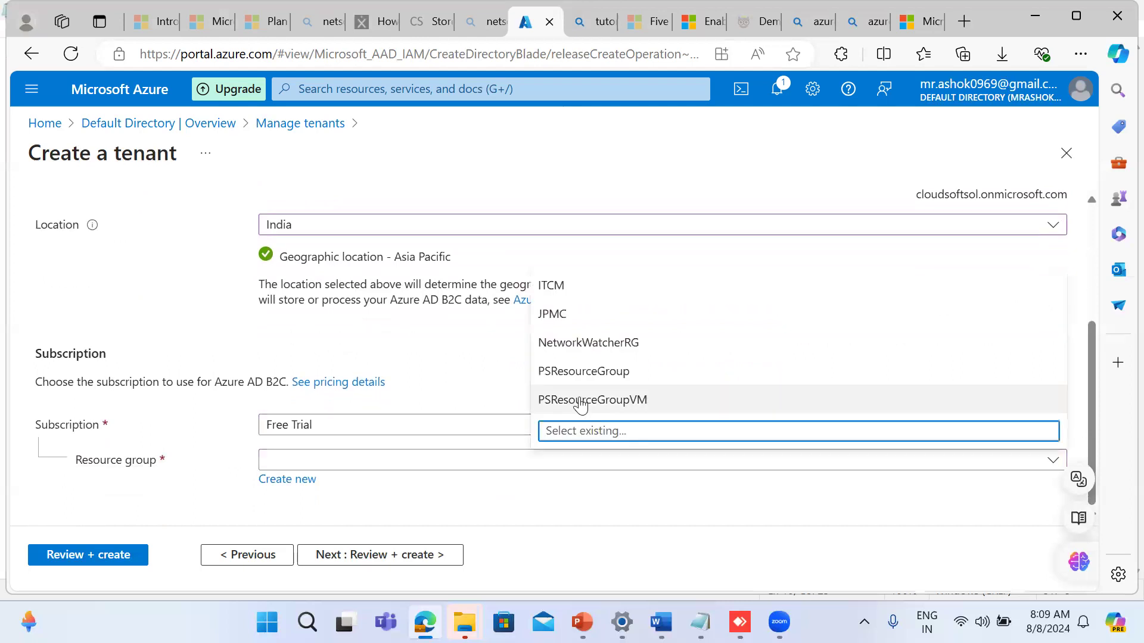
click(561, 325)
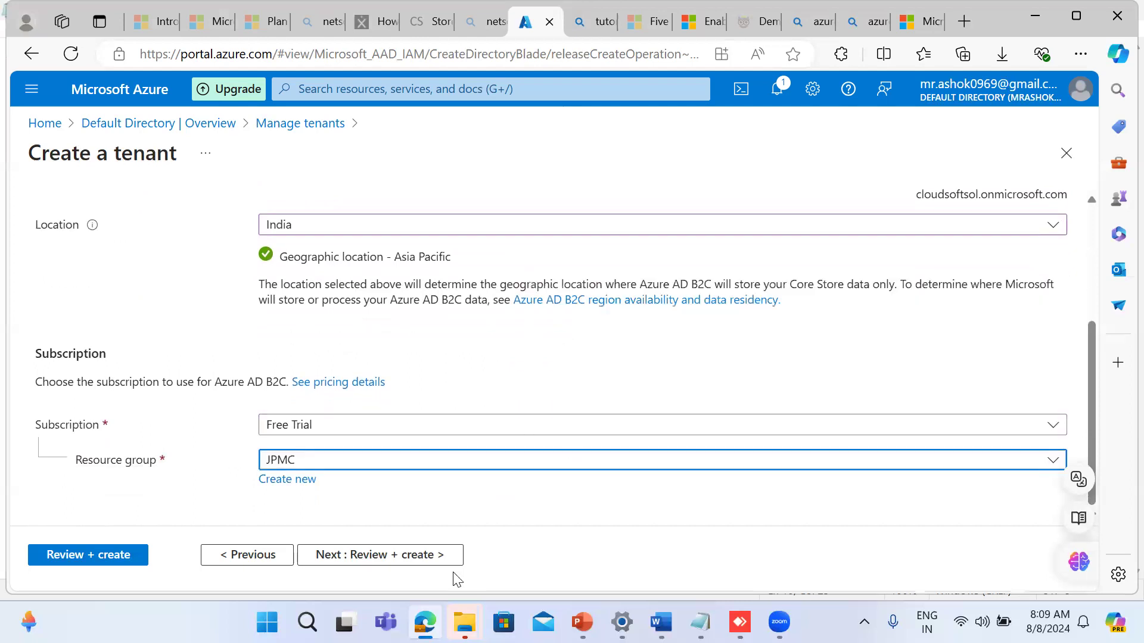
click(395, 560)
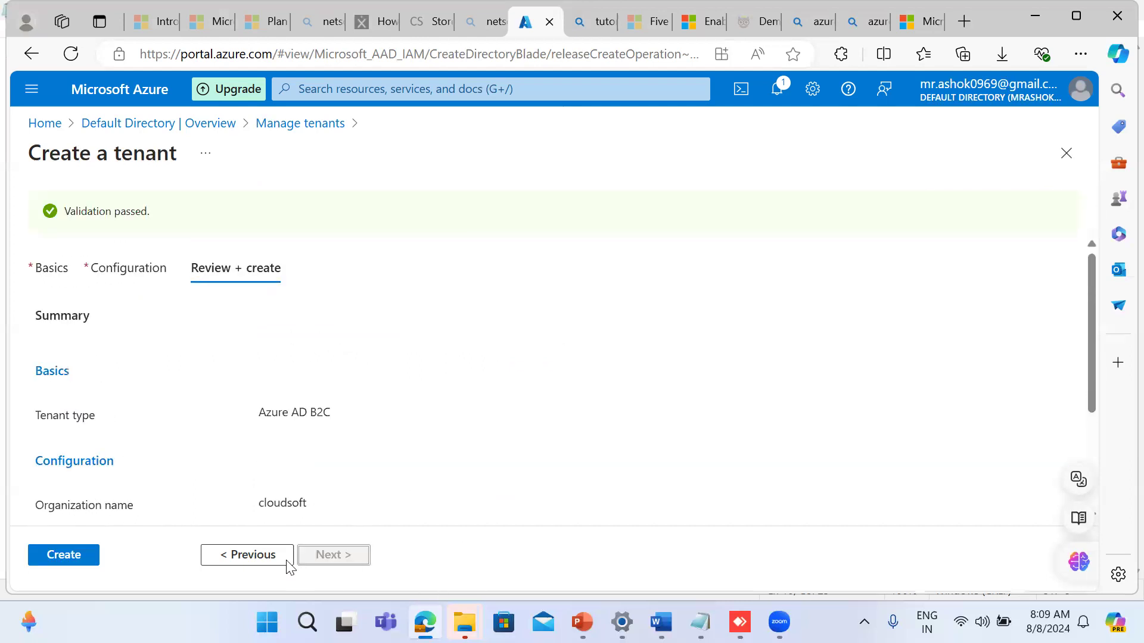
click(62, 555)
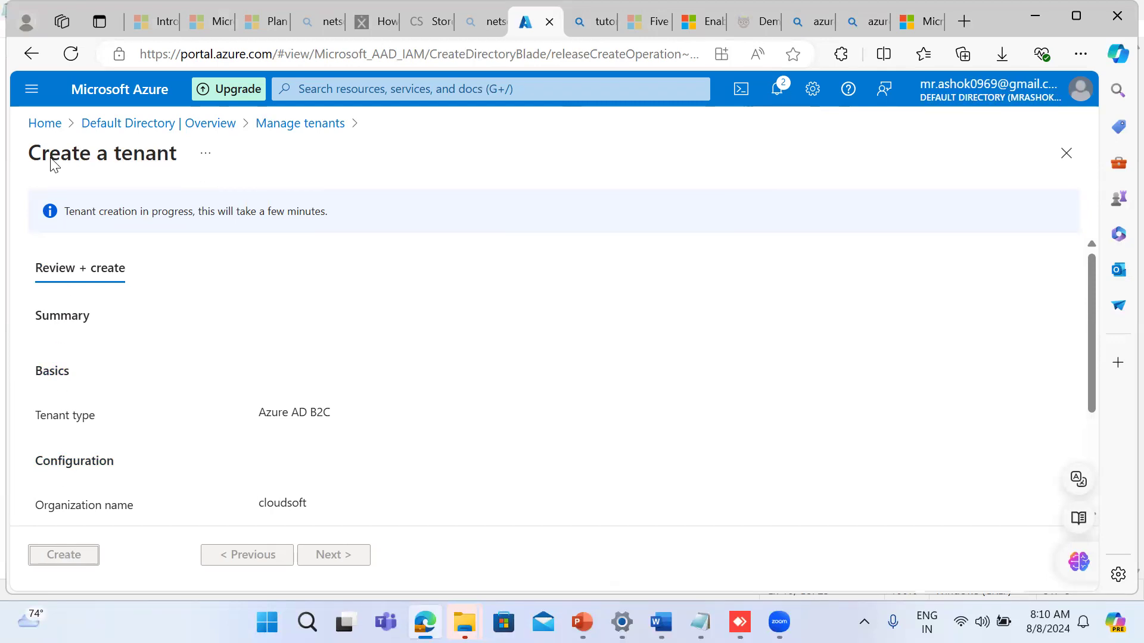
Step: Return to the Azure portal home page and open the Policy service's overview
click(40, 124)
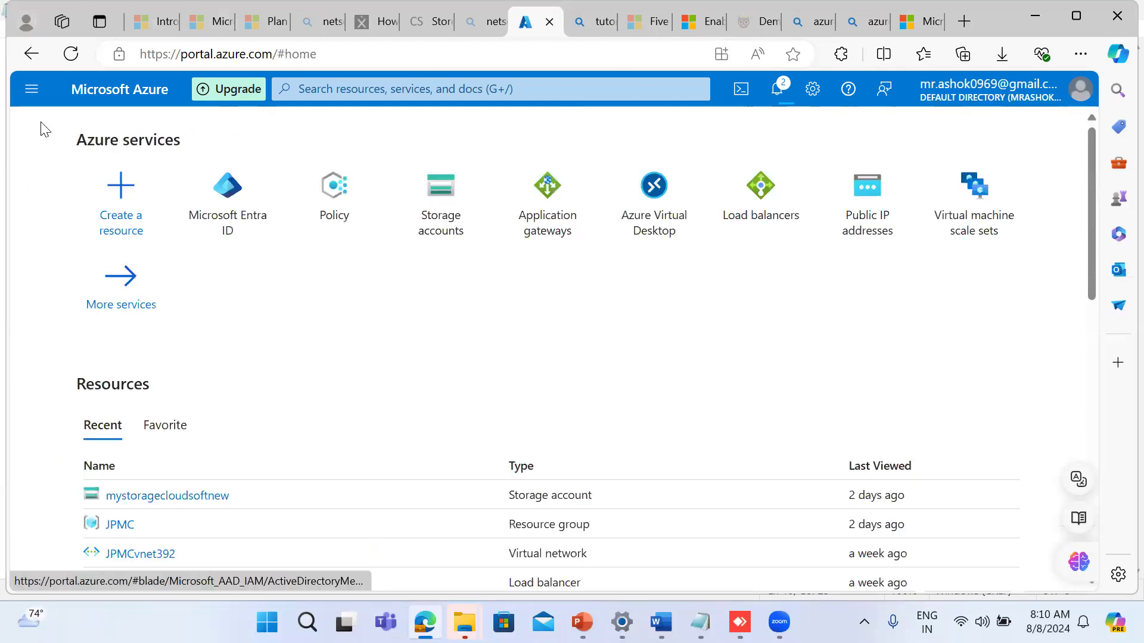
click(343, 187)
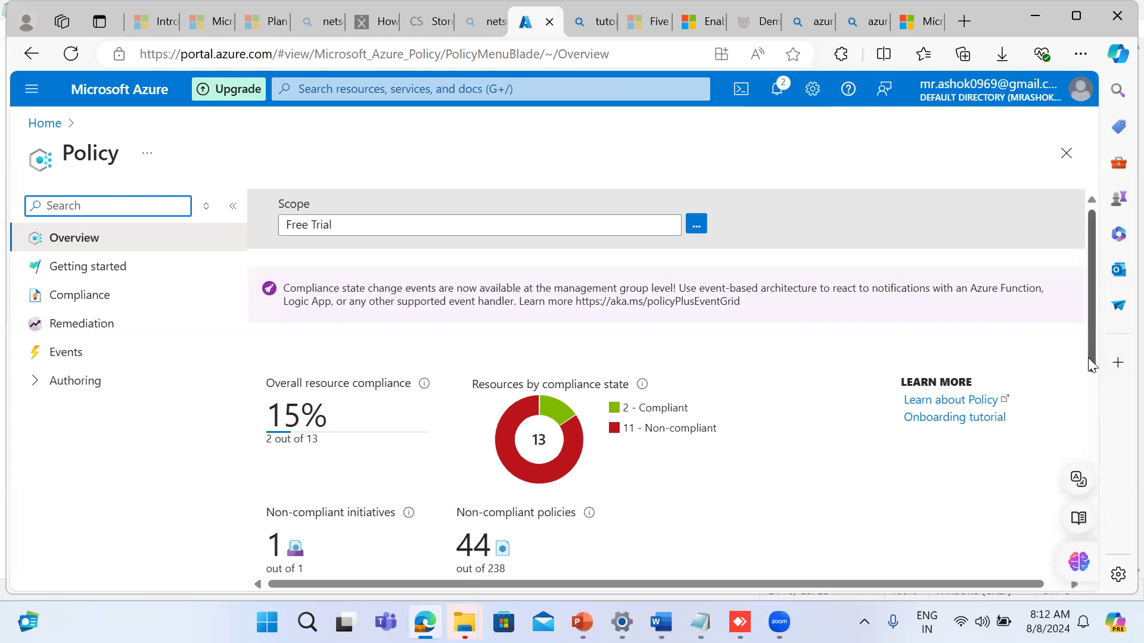
Step: Look over the Policy overview, and open the policy definitions list from the getting-started page
drag(1092, 365, 1069, 444)
scroll(1070, 444, up, 3)
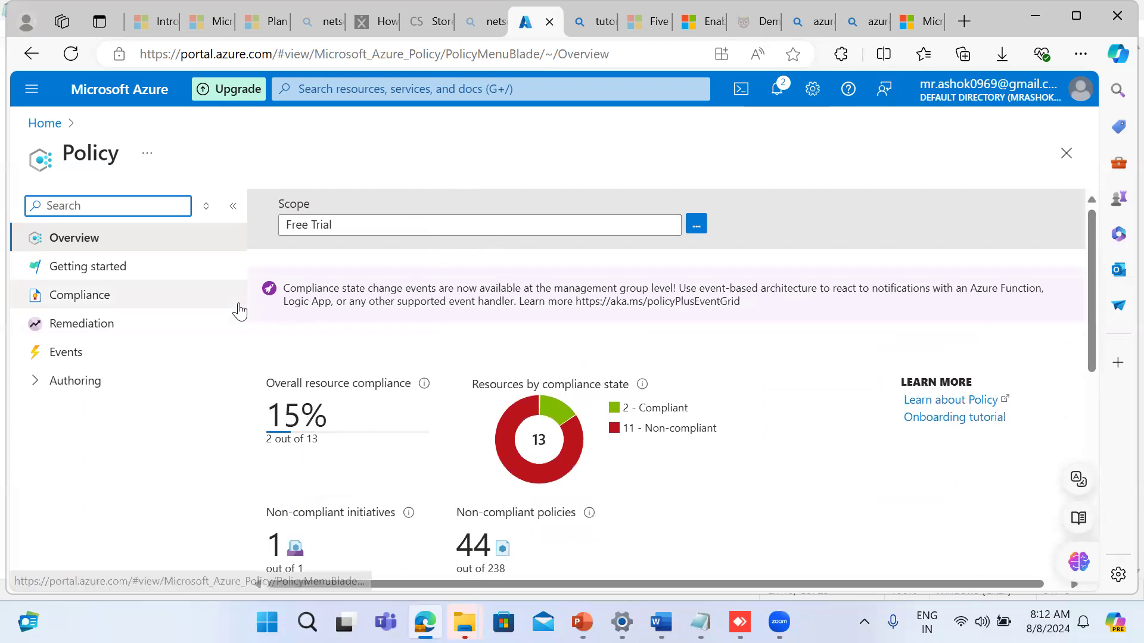
click(98, 275)
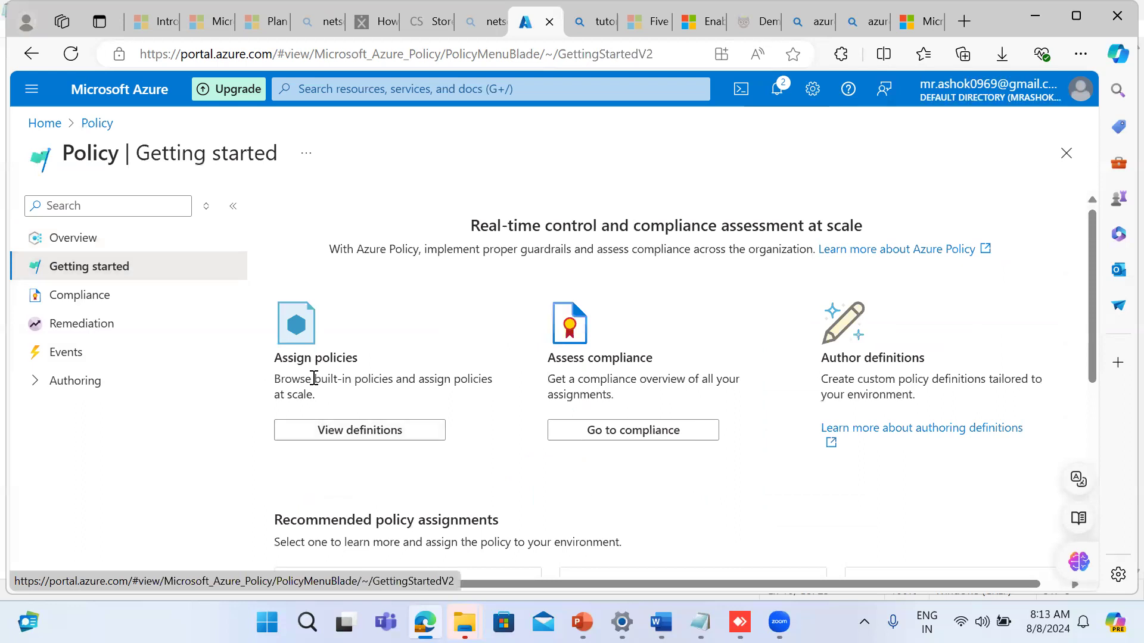
click(330, 442)
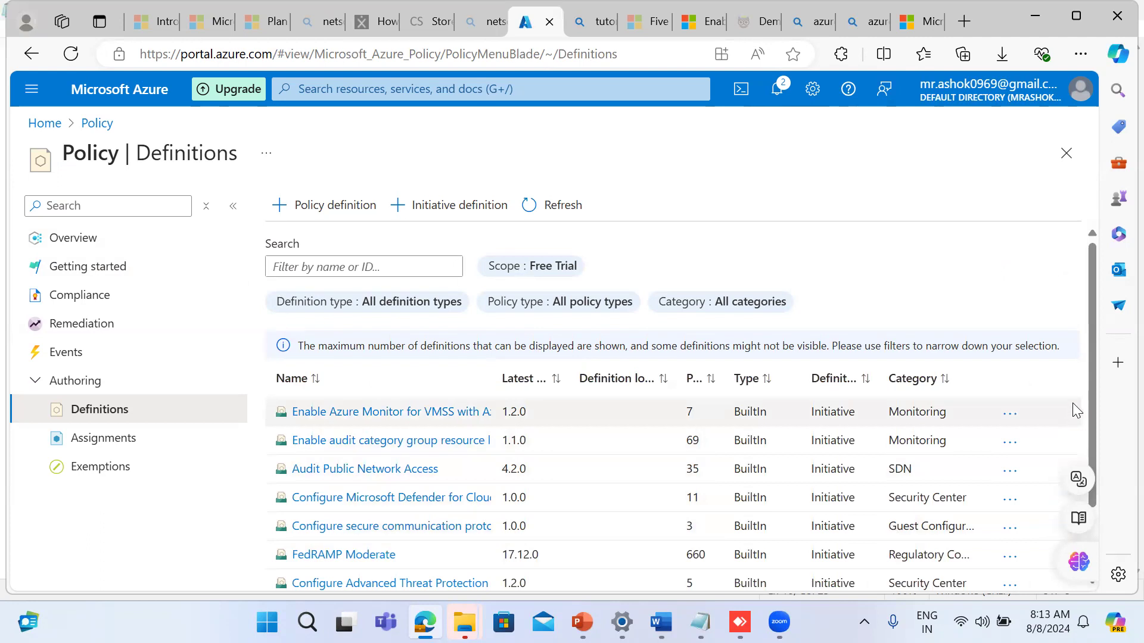
Step: Browse the built-in definitions, including the policies in the Audit Public Network Access initiative
drag(1090, 422, 1094, 502)
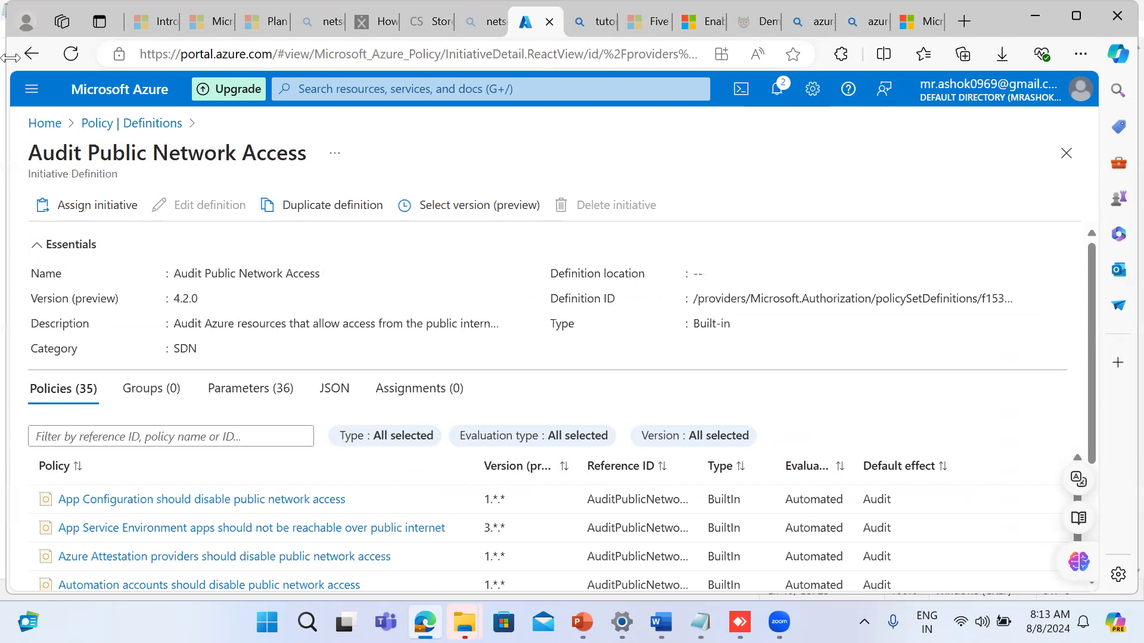
click(119, 128)
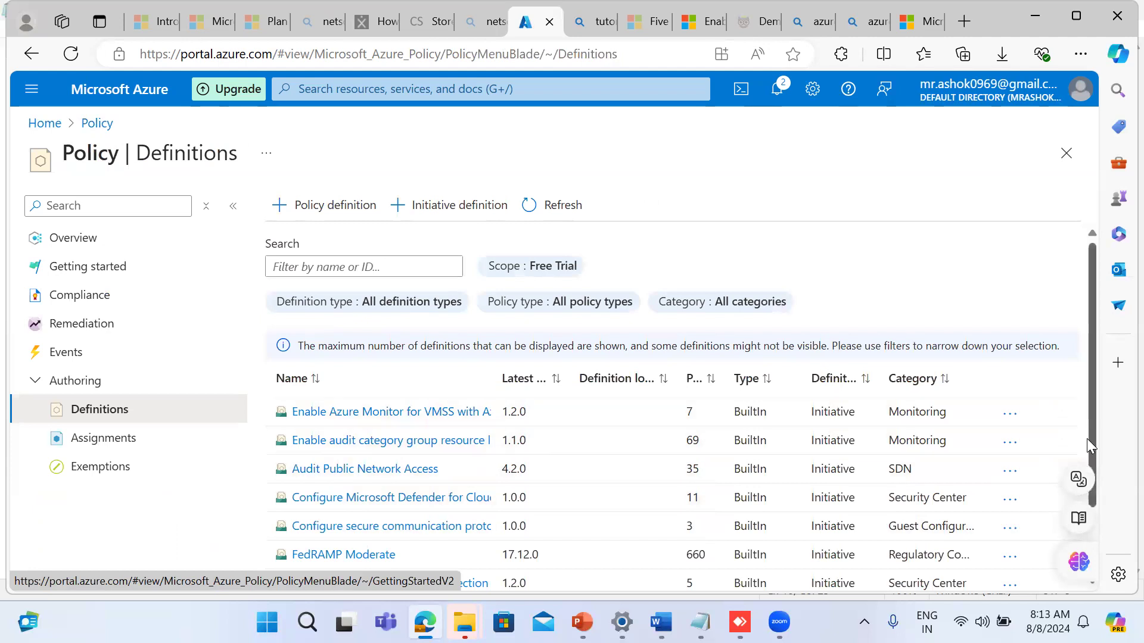
drag(1092, 443, 1088, 551)
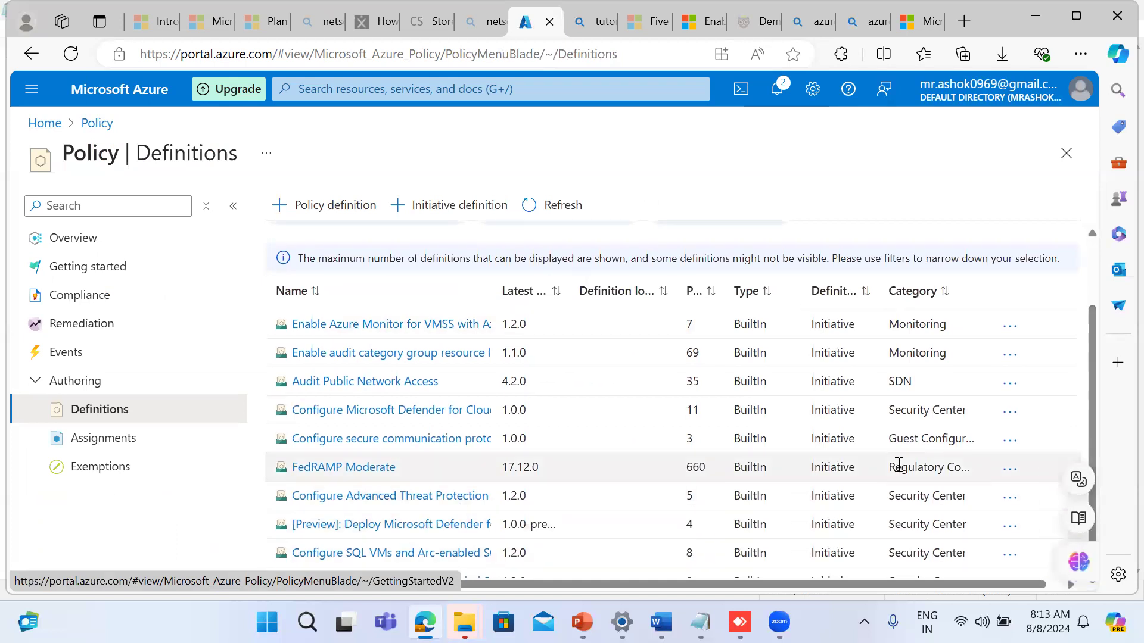
Step: Start a new policy definition and set its definition location to the Free Trial subscription
click(303, 212)
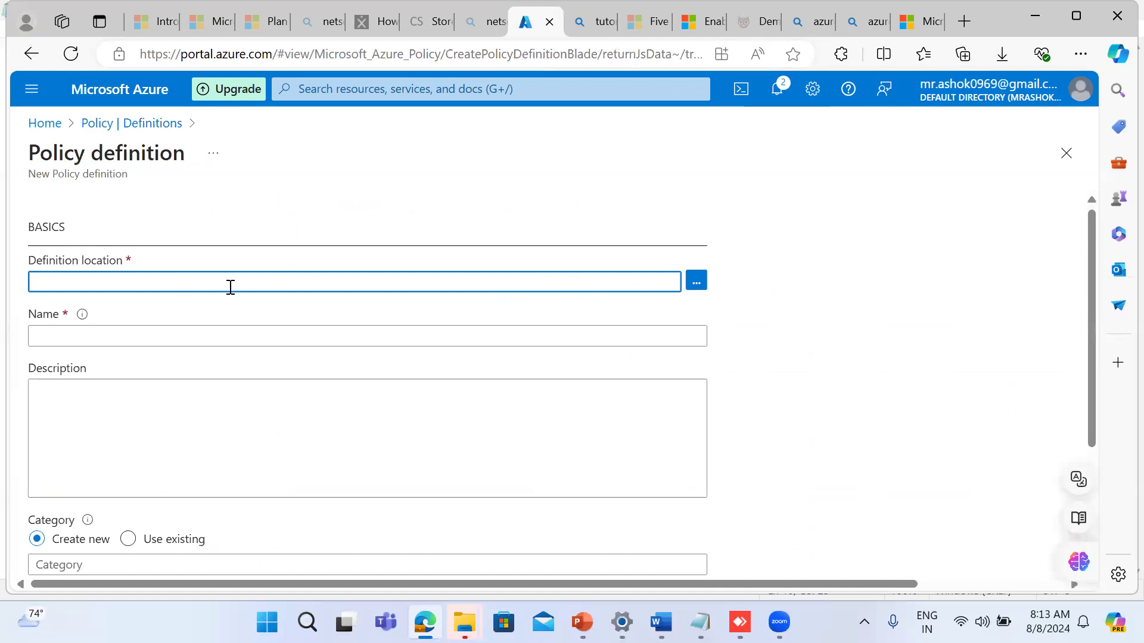
click(697, 281)
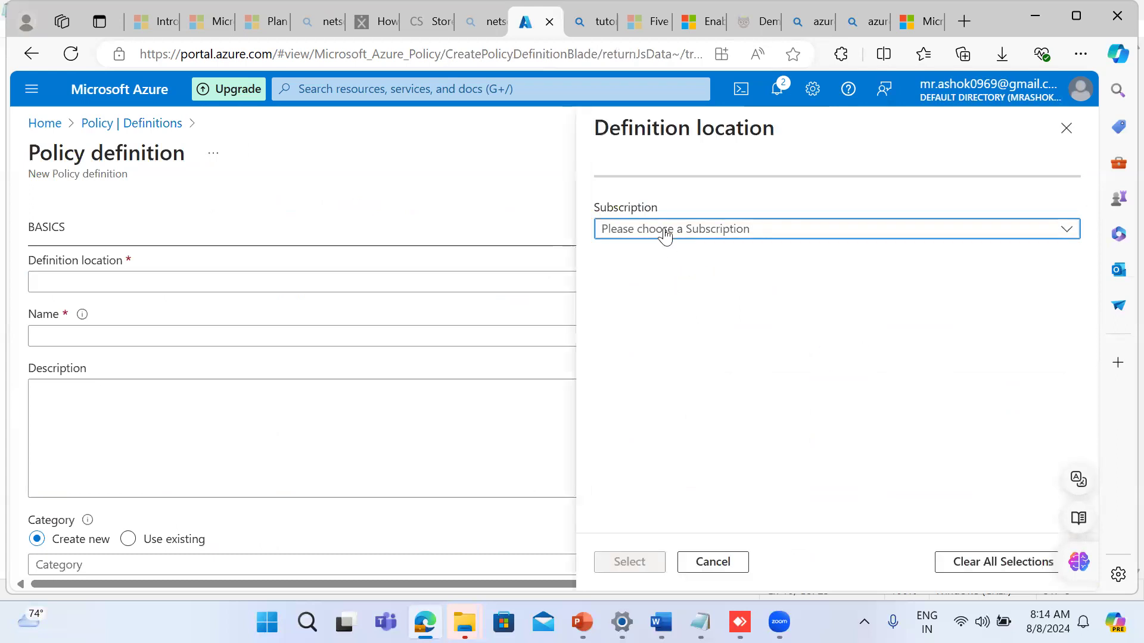
click(661, 232)
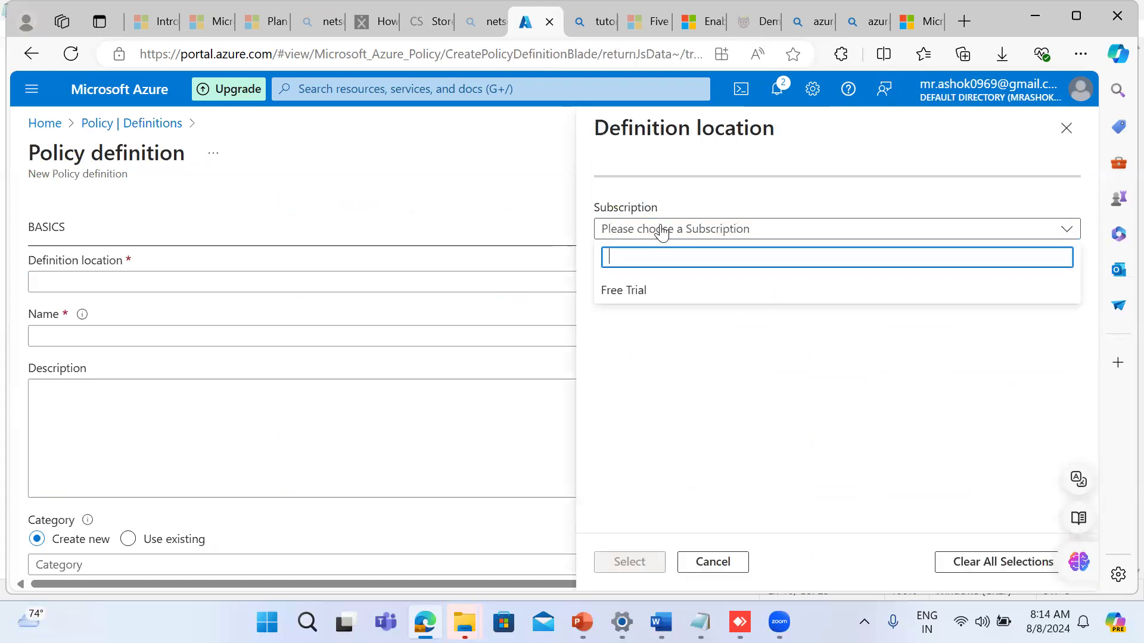
click(615, 302)
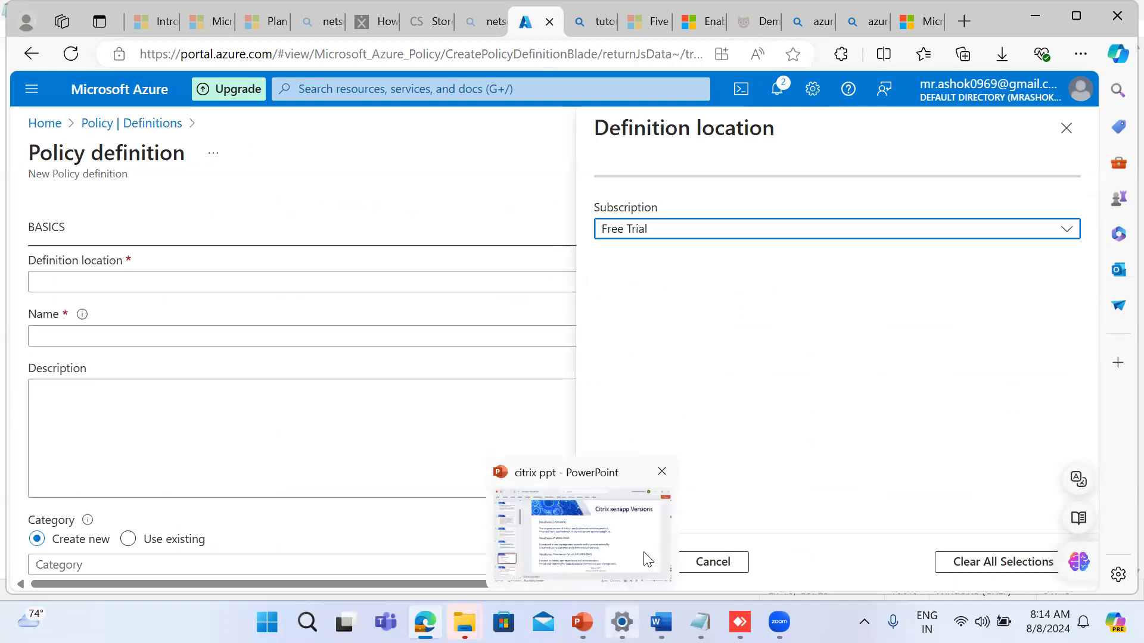
click(630, 562)
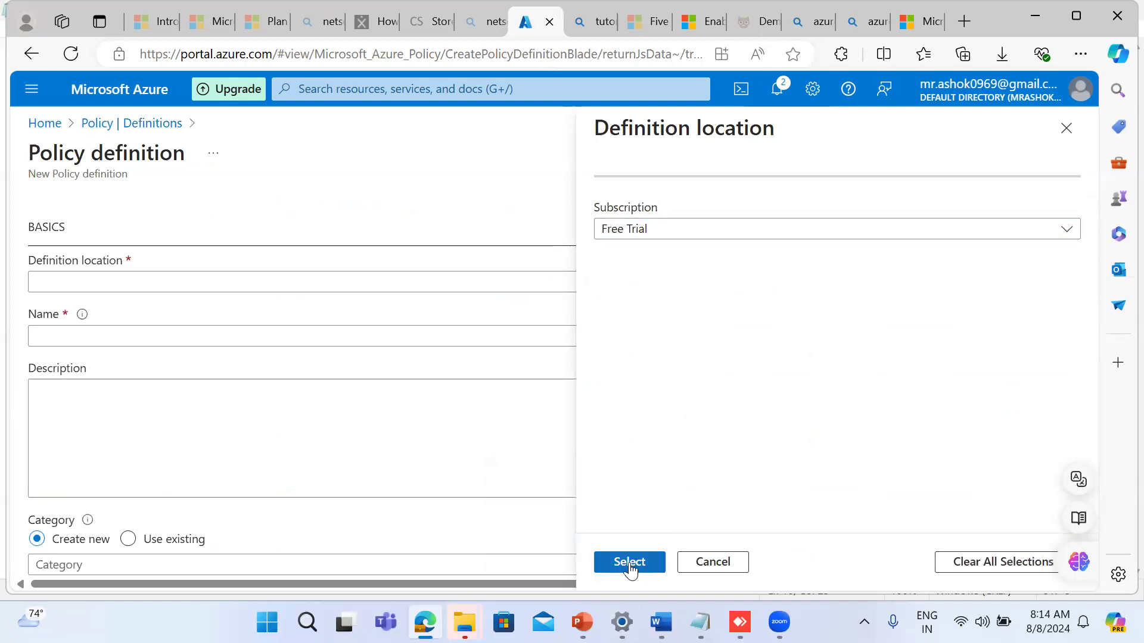
Step: Examine the new definition's name, category and default allowed-locations policy rule, and go back to the definitions list
click(130, 332)
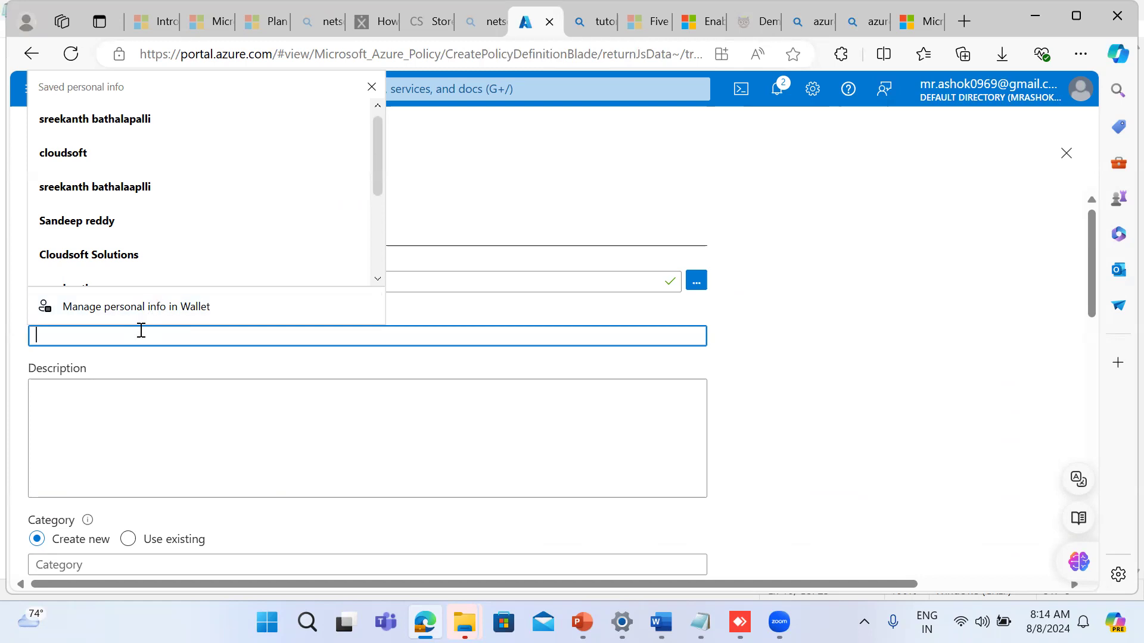
click(835, 448)
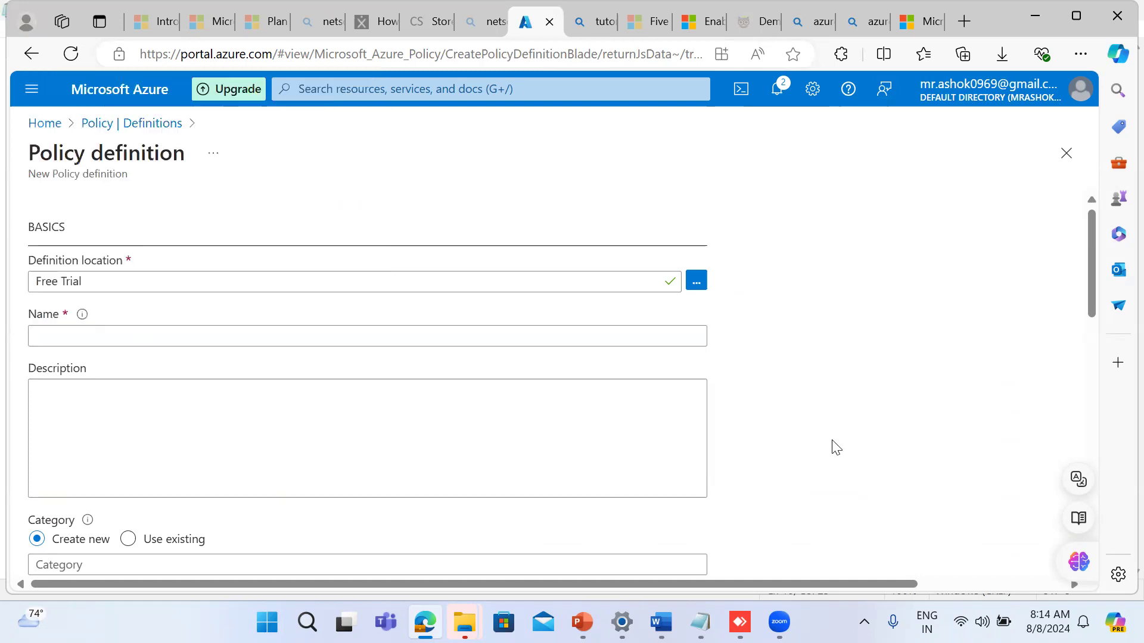
scroll(836, 447, down, 5)
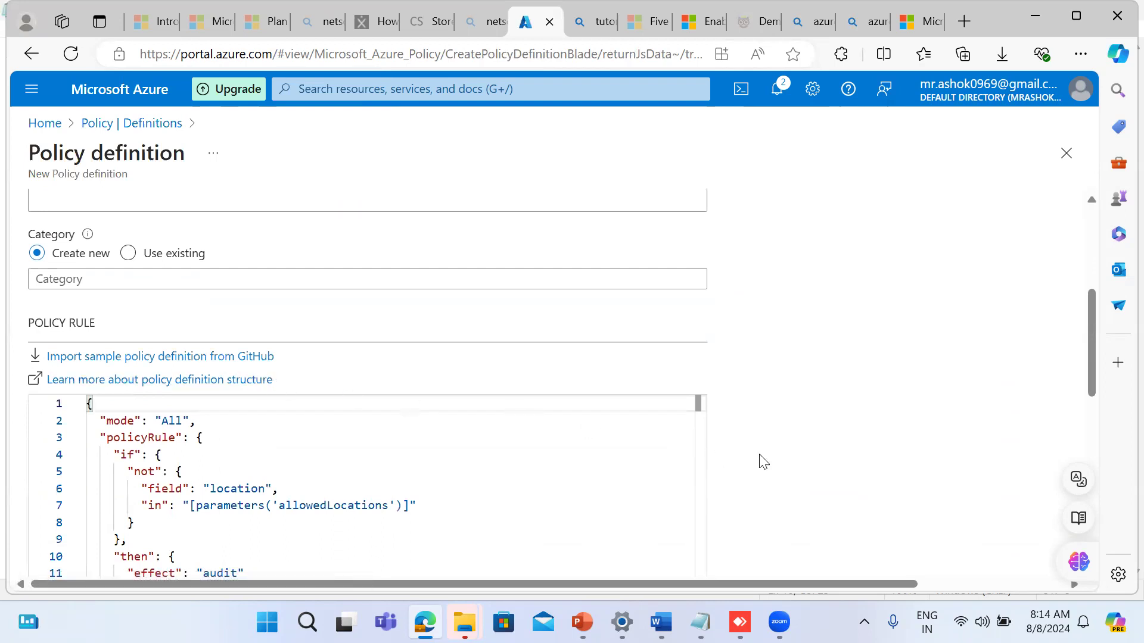
scroll(782, 463, down, 3)
scroll(784, 462, down, 5)
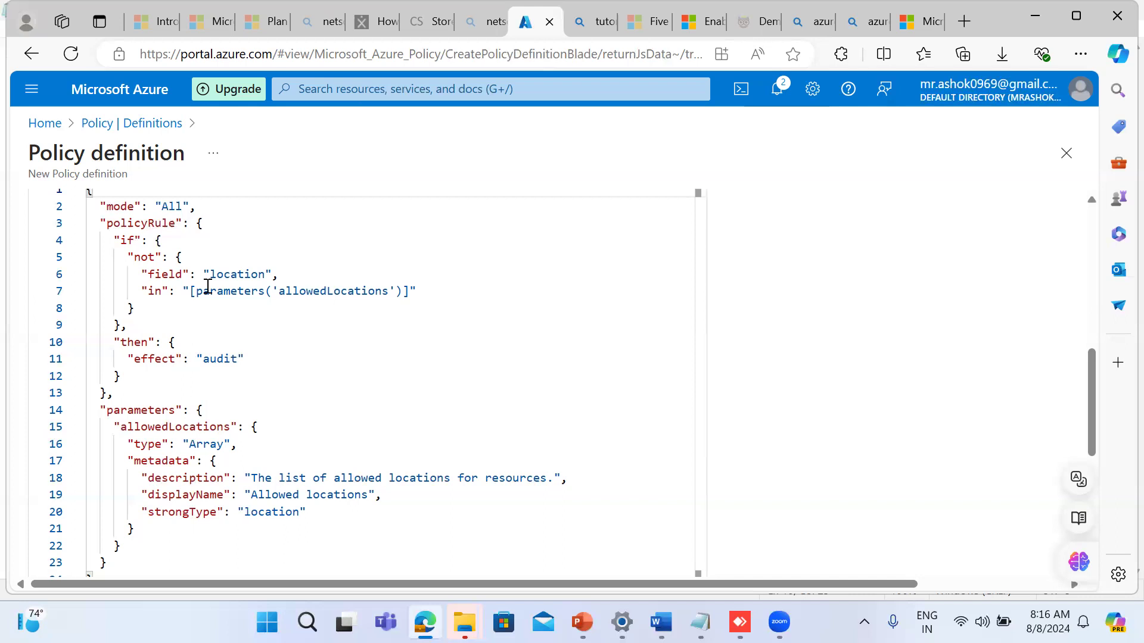
click(32, 62)
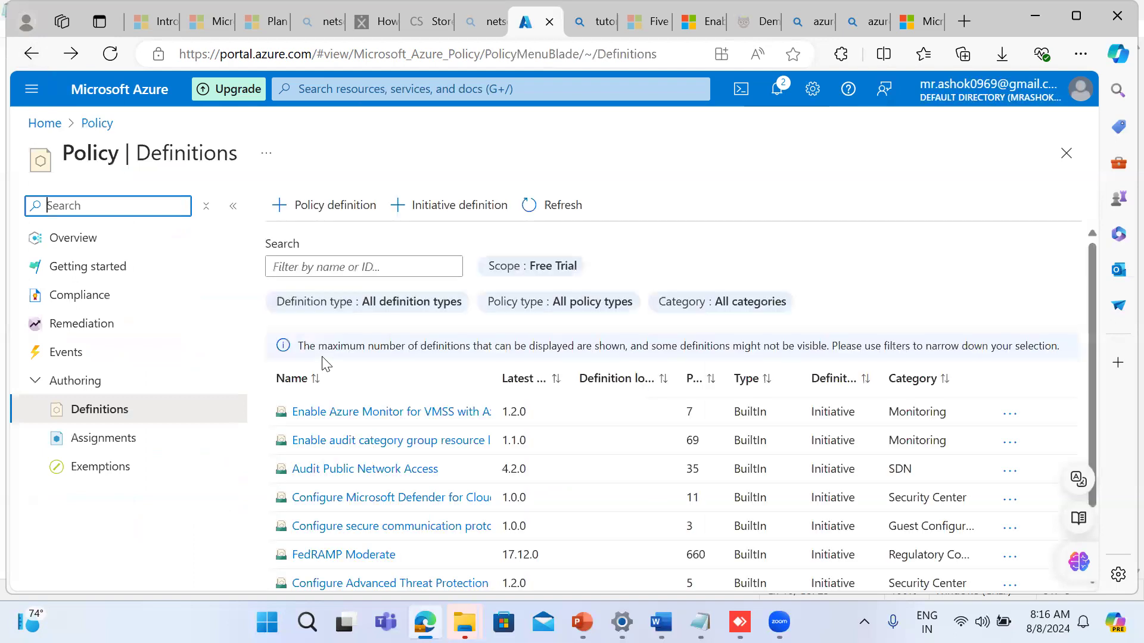
Step: Begin another policy definition from the definitions list, with Free Trial as its definition location
click(298, 205)
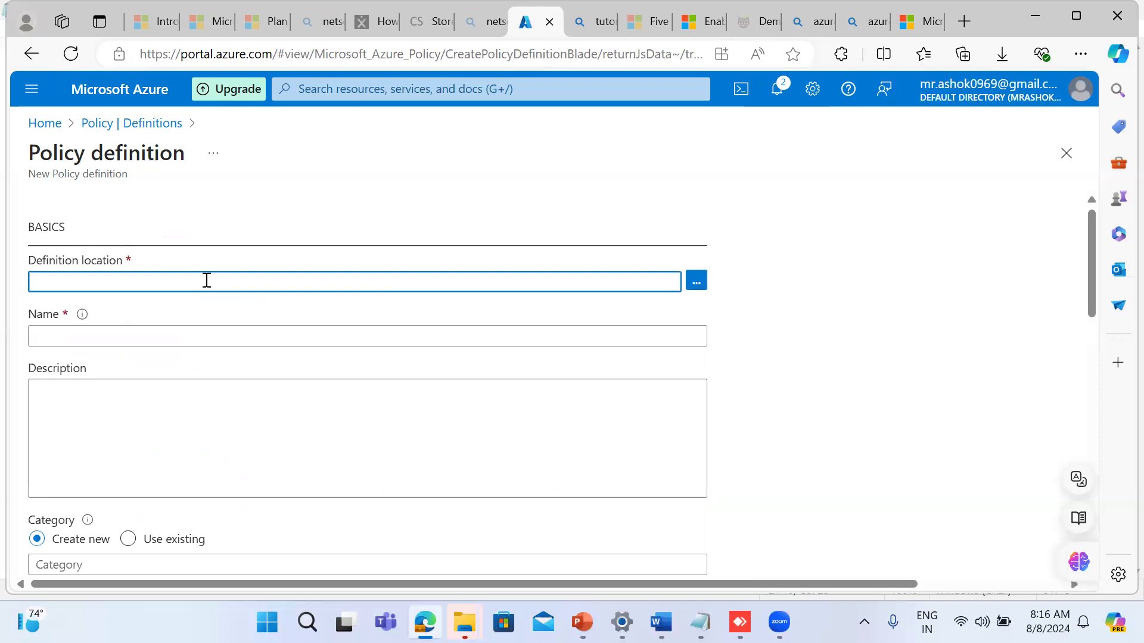
click(696, 280)
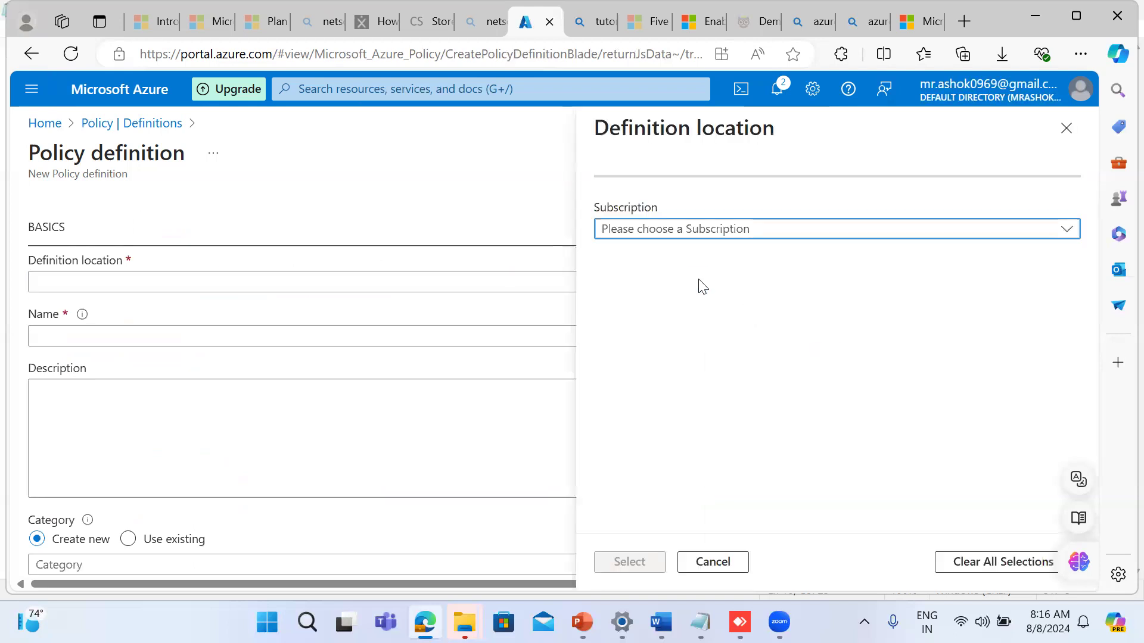
click(645, 235)
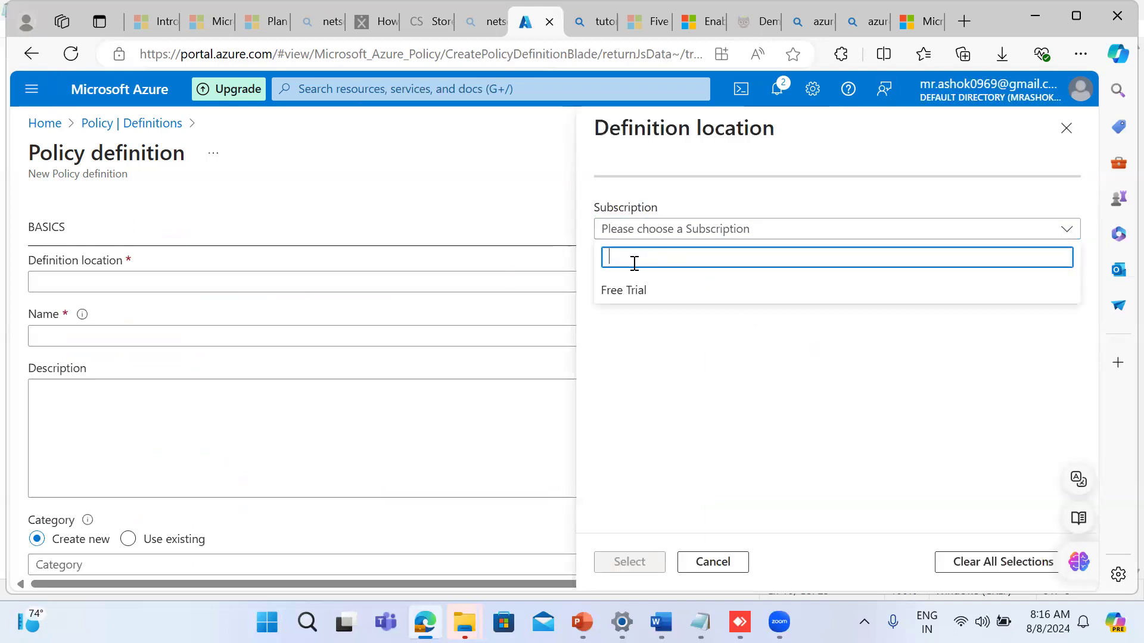
click(620, 292)
click(492, 304)
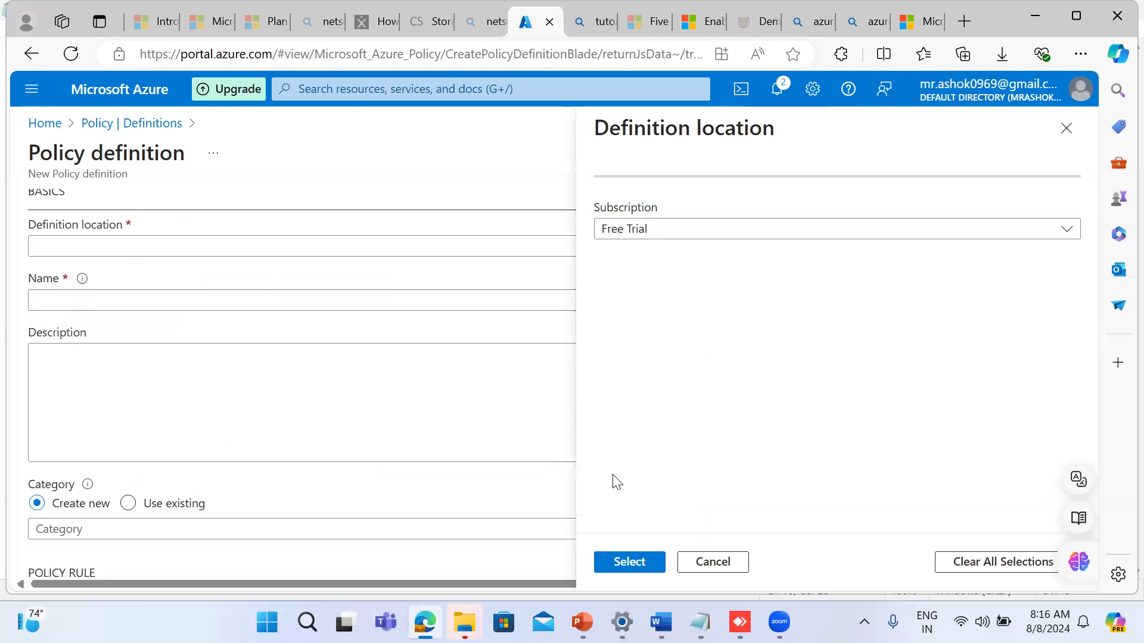
click(629, 549)
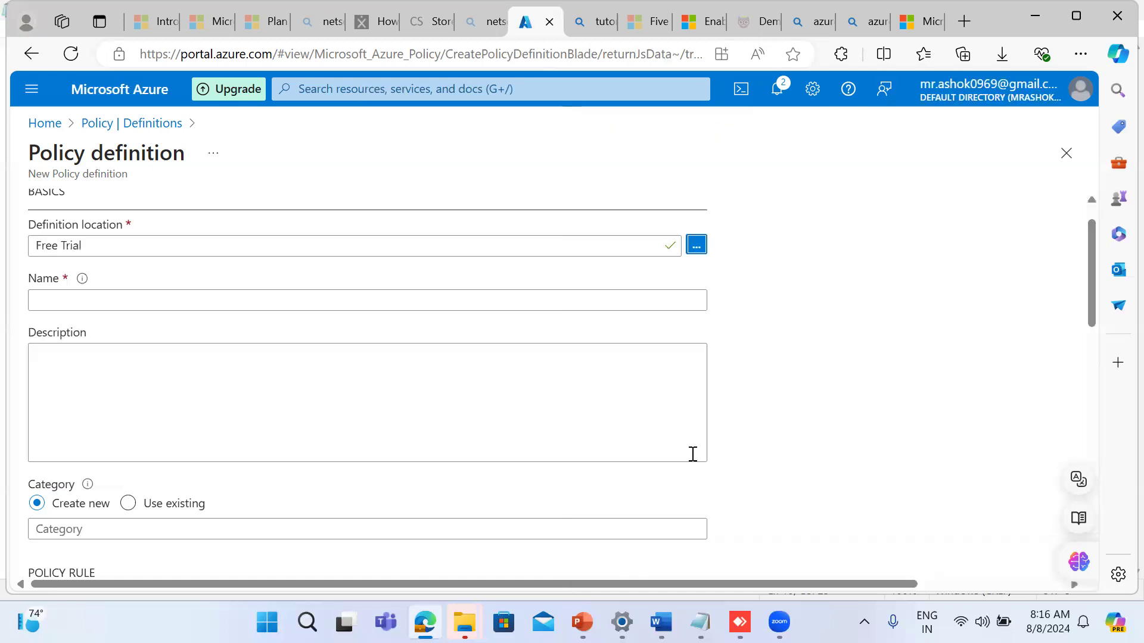
Step: Open the sample policy repository on GitHub from the policy rule section and go to its built-in-policies/policyDefinitions folder
scroll(747, 445, down, 3)
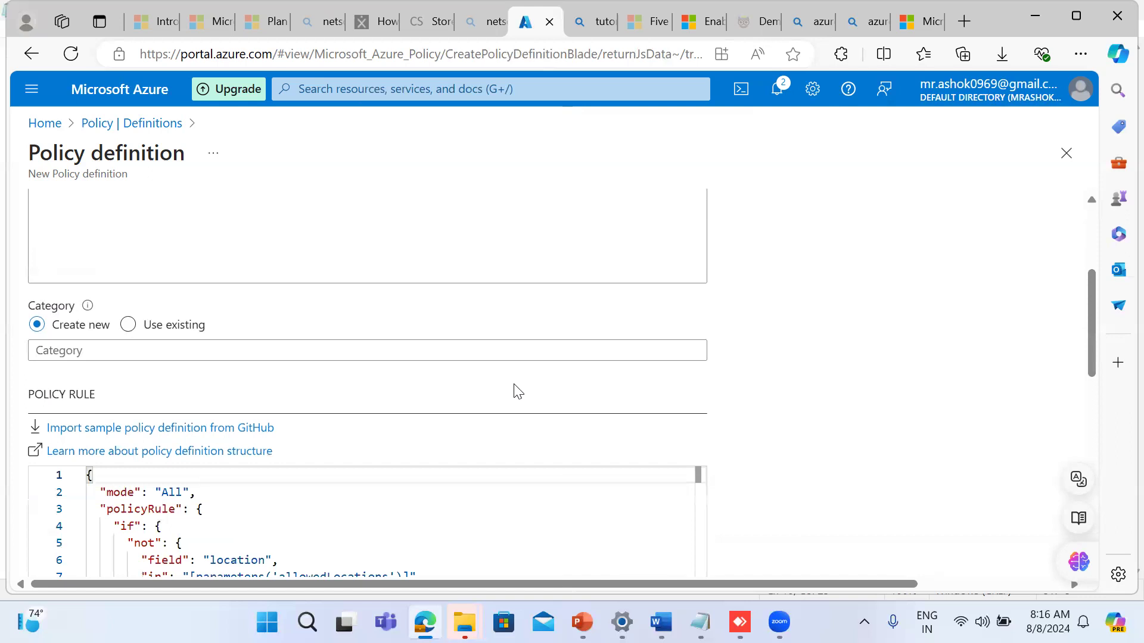
click(146, 429)
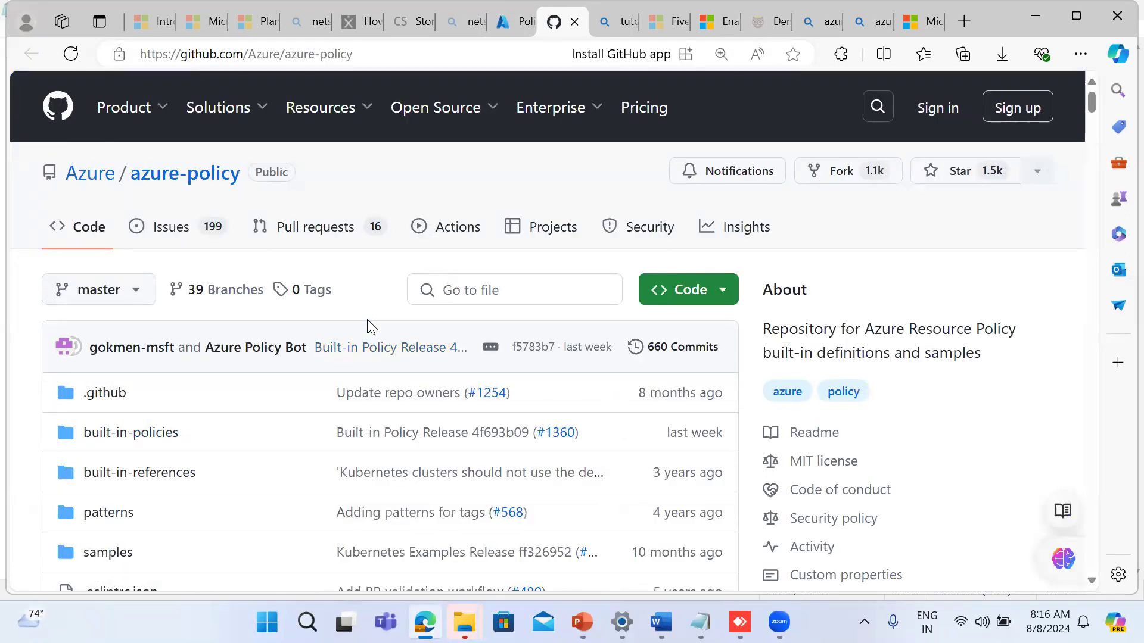
scroll(368, 327, down, 2)
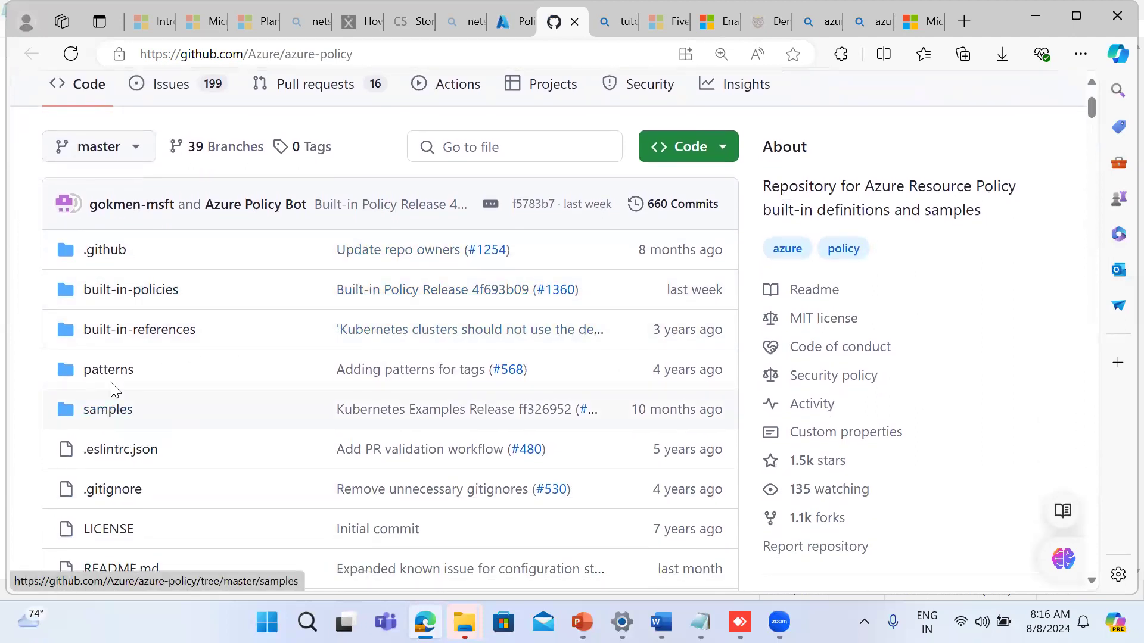
click(123, 292)
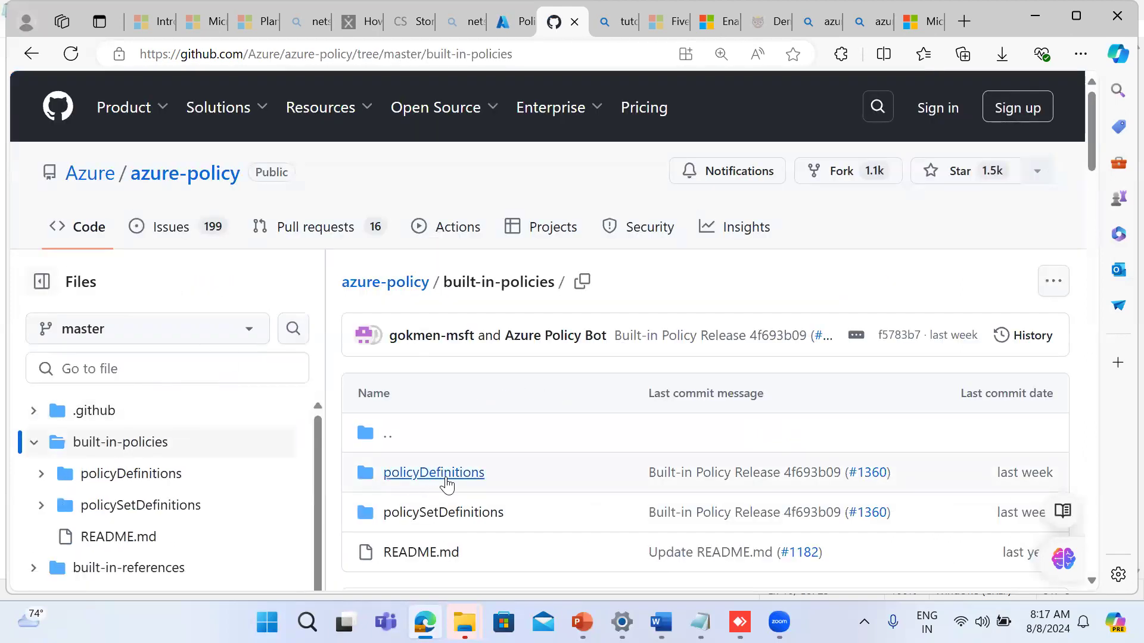
click(449, 476)
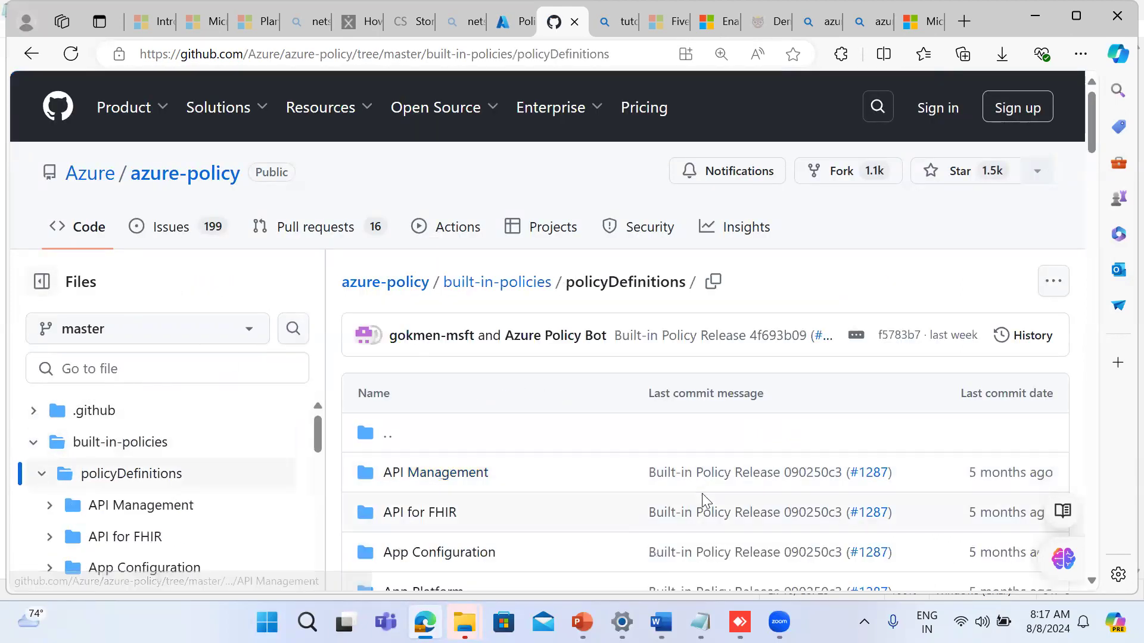
Step: Browse the service category folders in policyDefinitions to see which built-in policy samples are offered
scroll(702, 493, down, 3)
scroll(703, 502, down, 5)
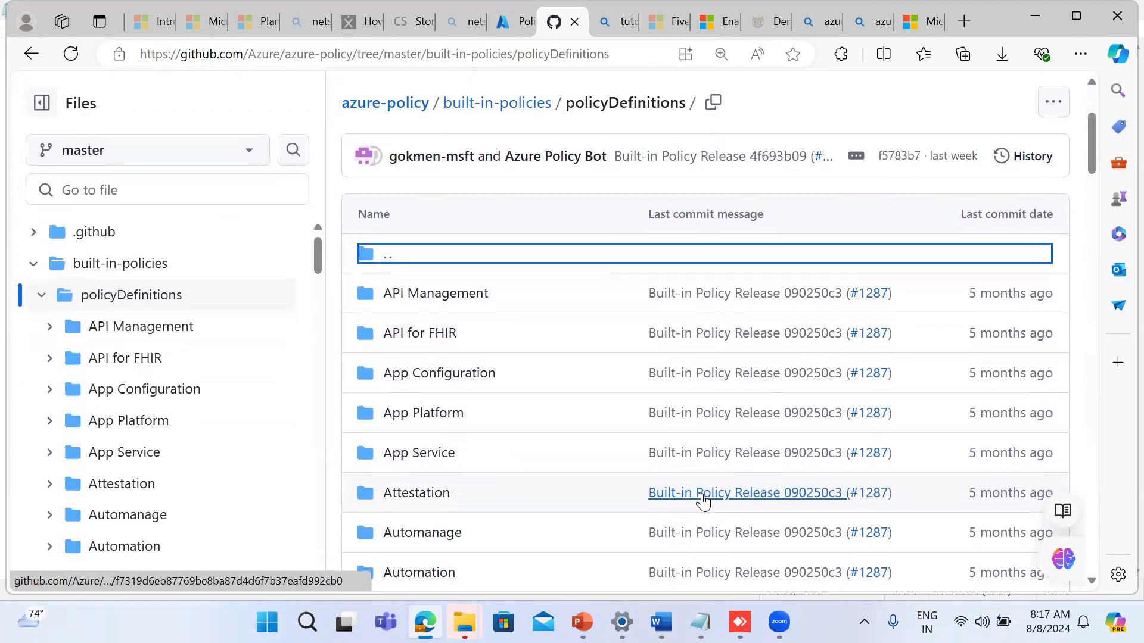
scroll(703, 502, down, 14)
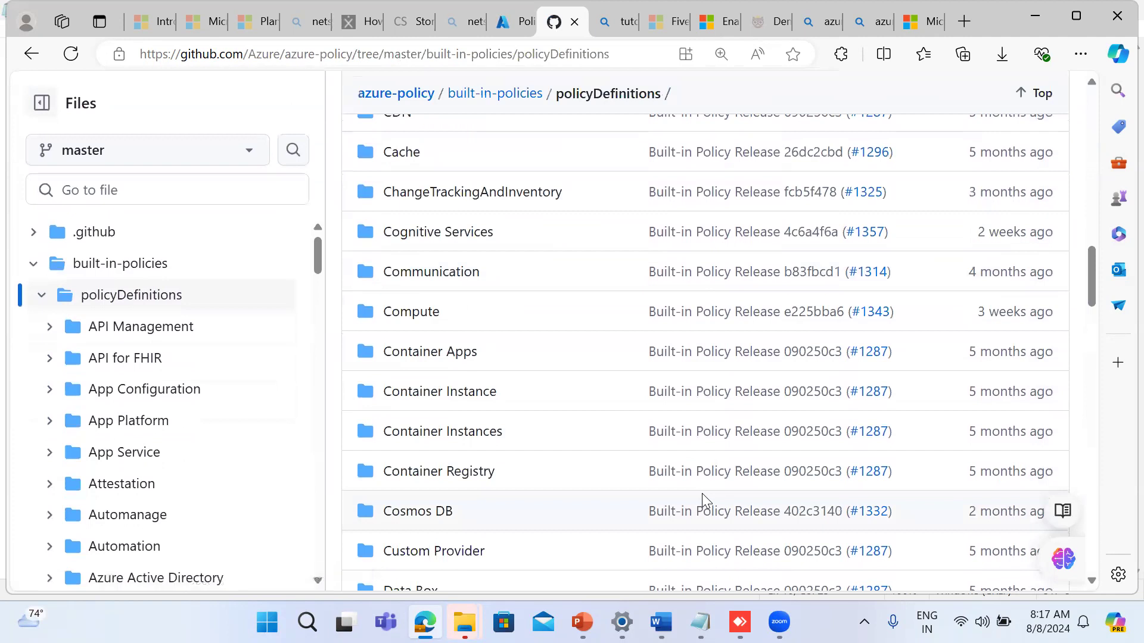
scroll(703, 503, down, 17)
scroll(703, 503, down, 5)
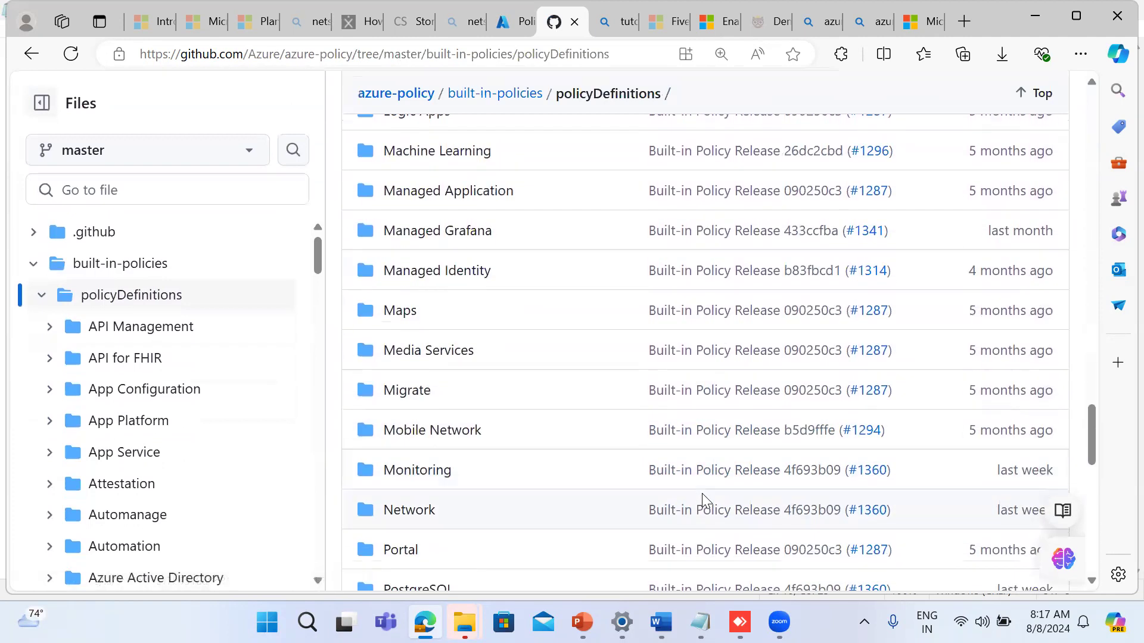
scroll(703, 502, down, 9)
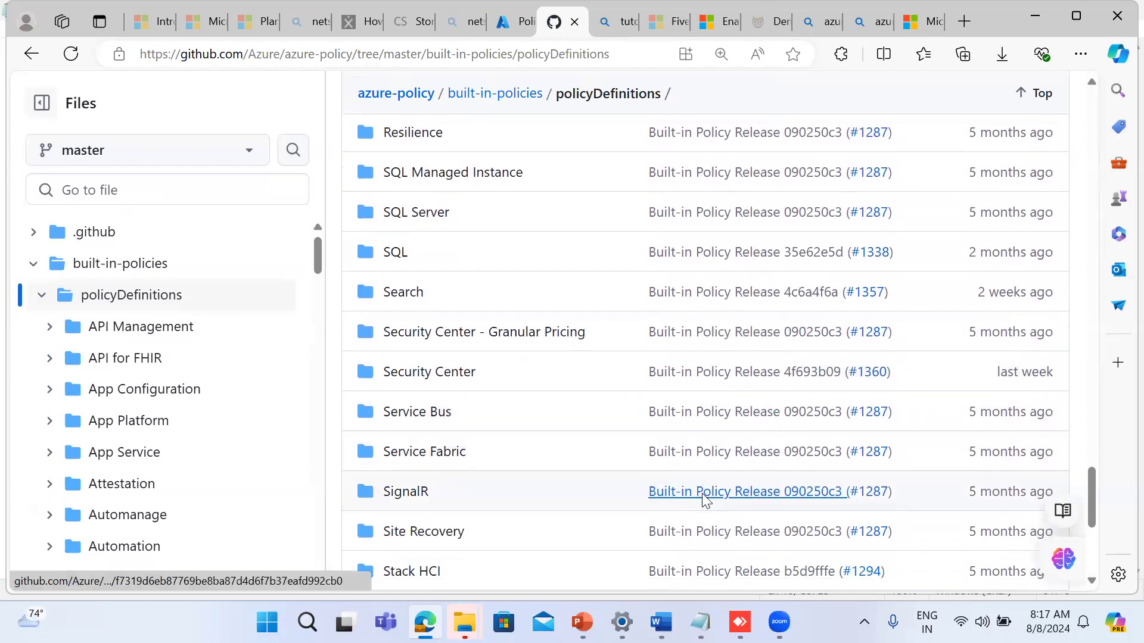
scroll(703, 502, down, 6)
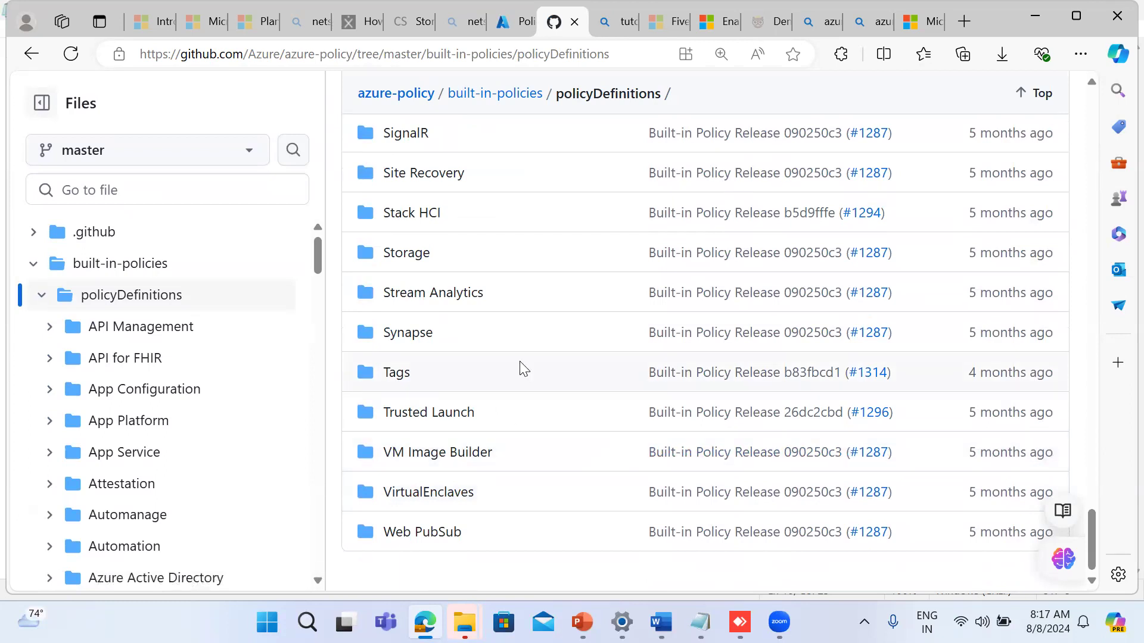
scroll(523, 369, up, 4)
scroll(523, 369, up, 5)
scroll(523, 369, up, 3)
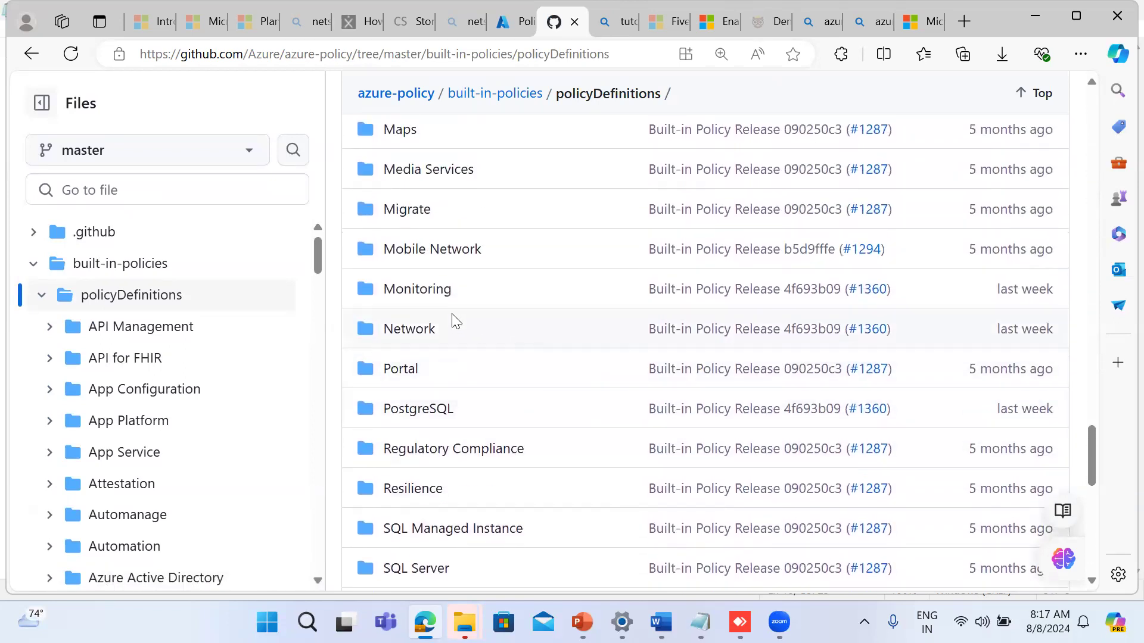
Step: Open the SharedDashboardInlineContent_Deny.json sample in the Portal folder
click(402, 368)
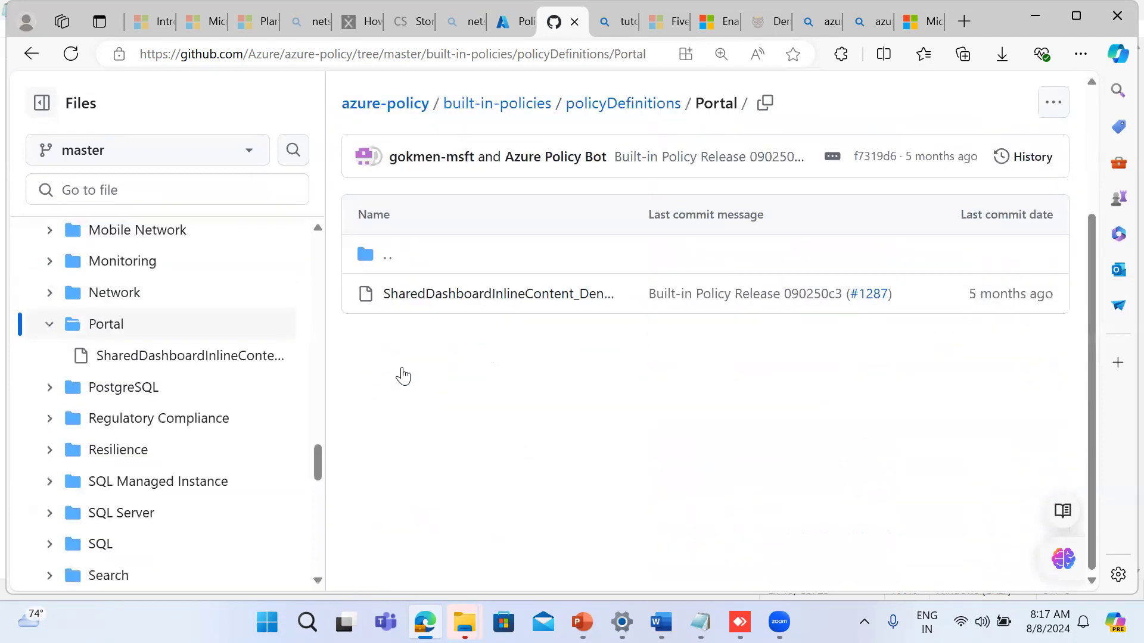
click(427, 294)
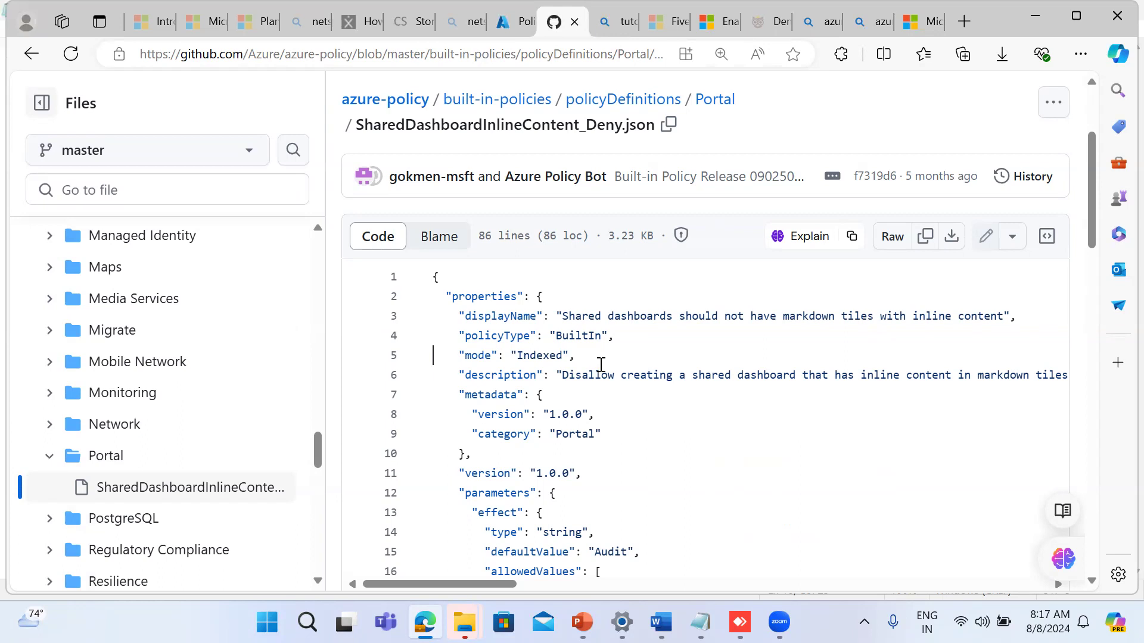
scroll(601, 364, up, 3)
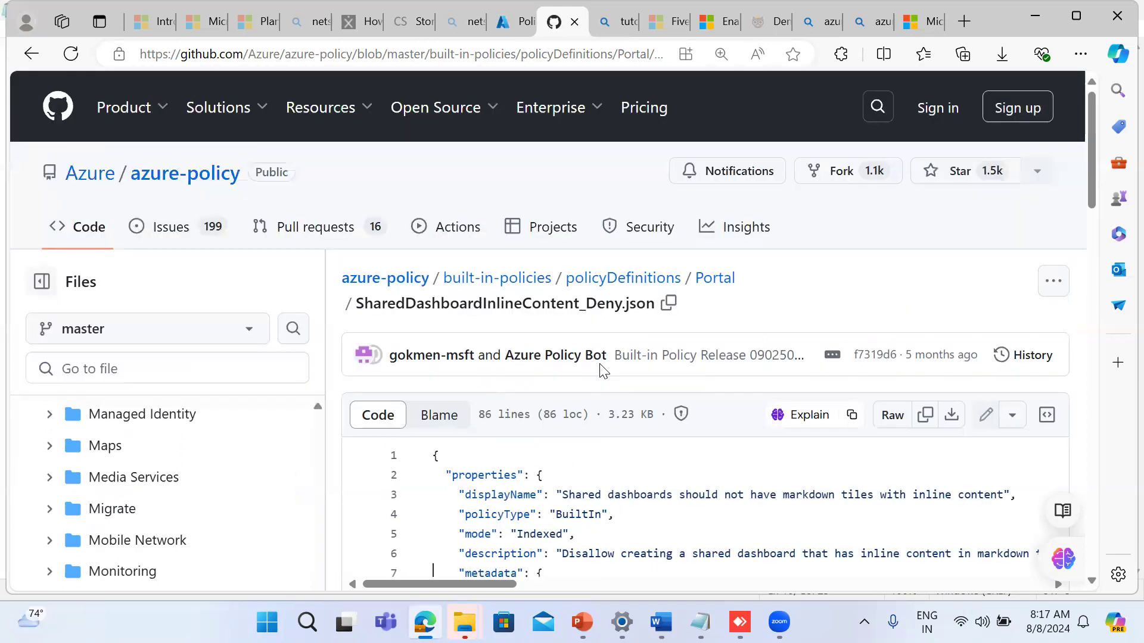
Step: Examine the SharedDashboardInlineContent_Deny.json code, from its metadata and allowed effect values through the policyRule conditions on dashboards
scroll(601, 365, down, 1)
scroll(601, 365, down, 4)
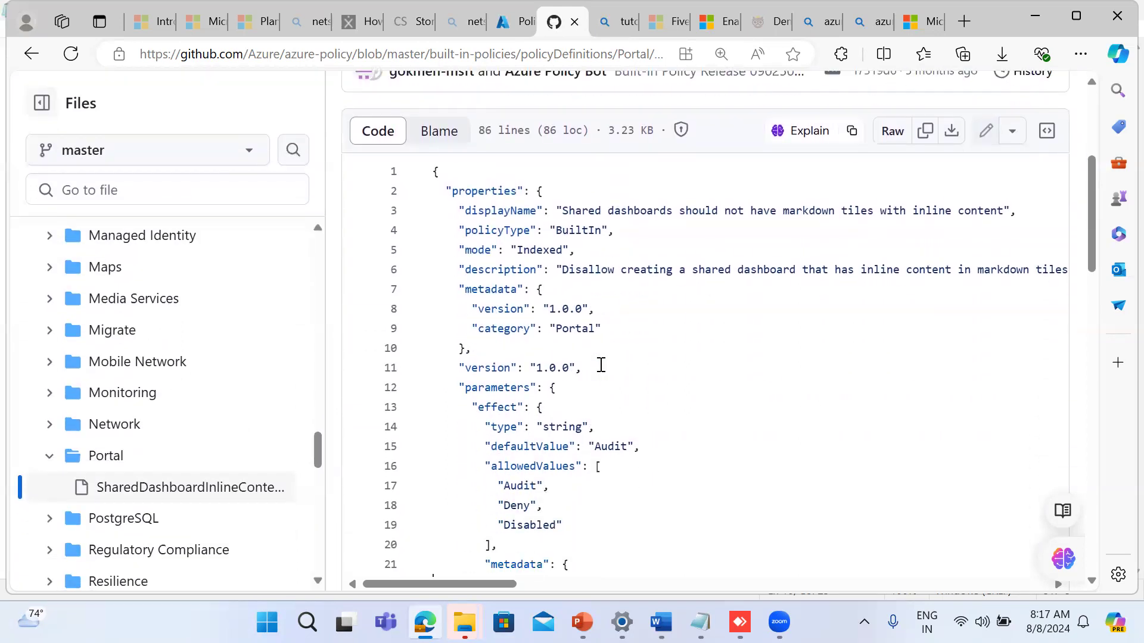
scroll(601, 365, down, 1)
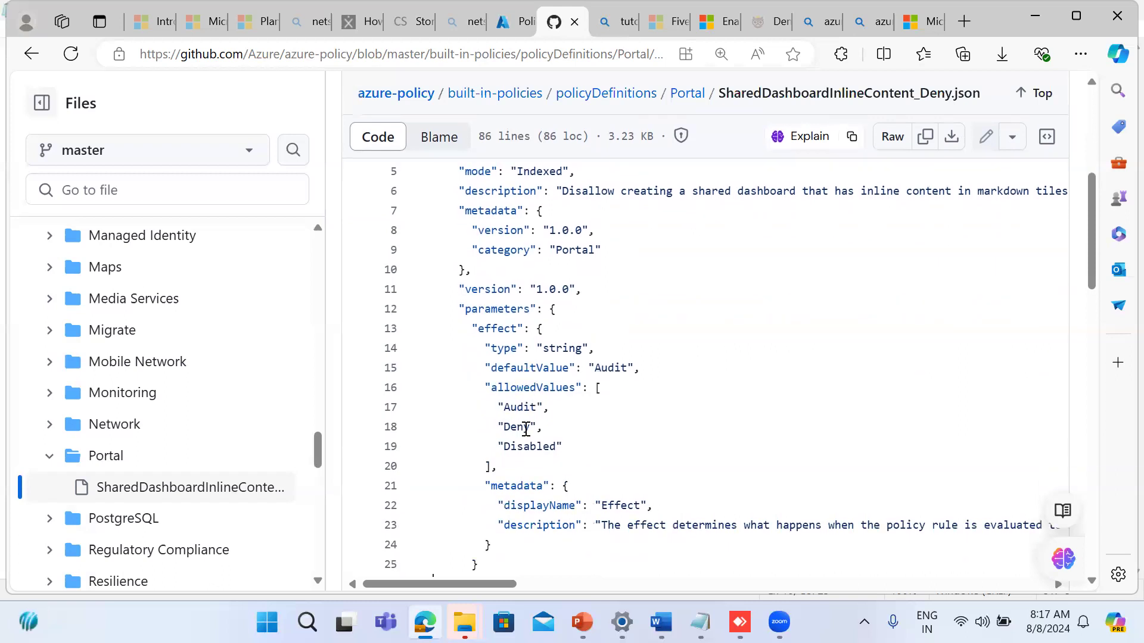
scroll(526, 429, down, 3)
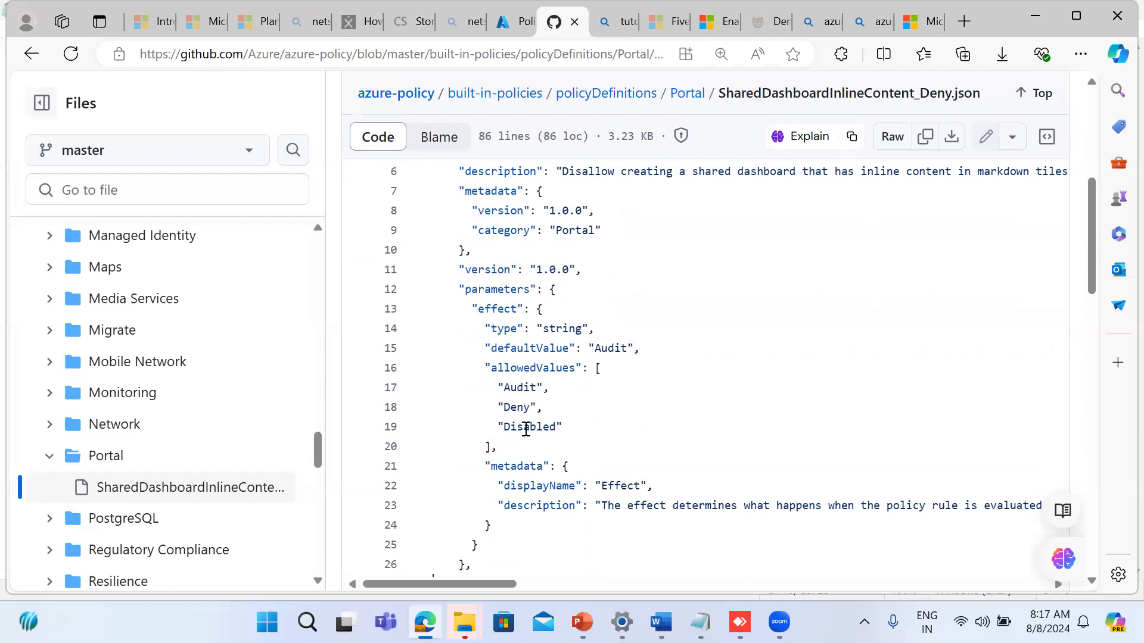
scroll(526, 429, down, 4)
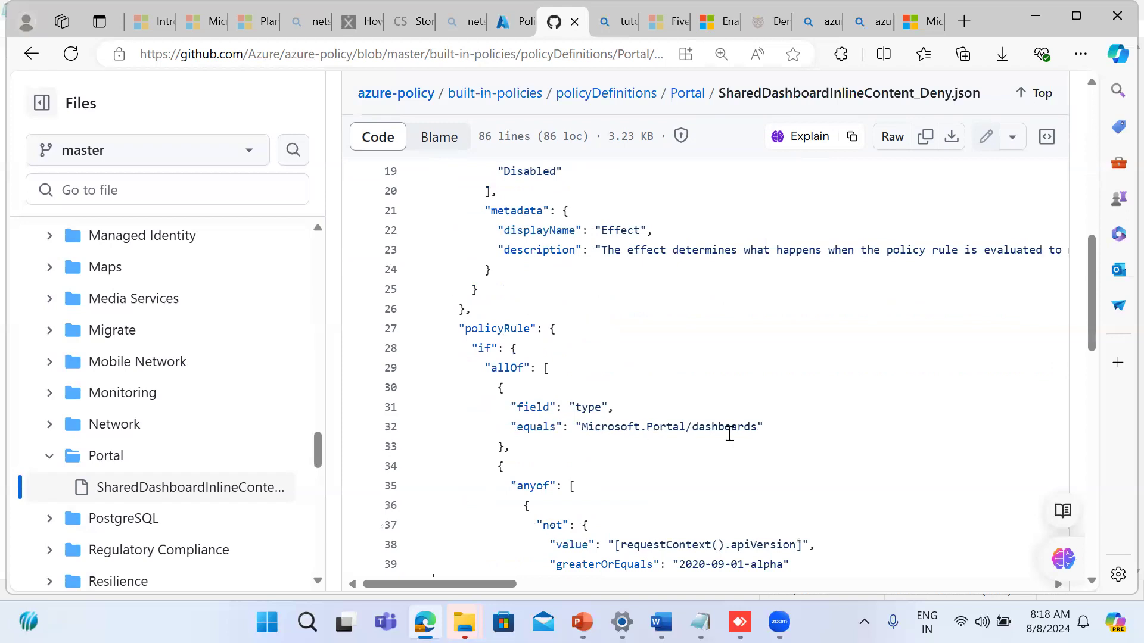
scroll(729, 434, down, 3)
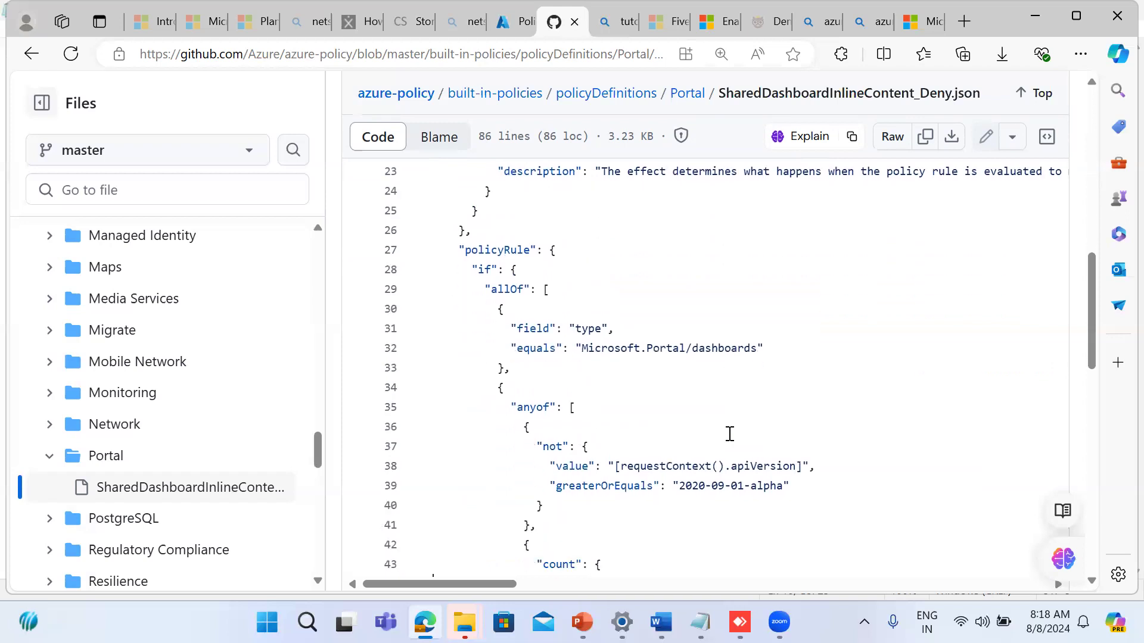
scroll(729, 434, down, 2)
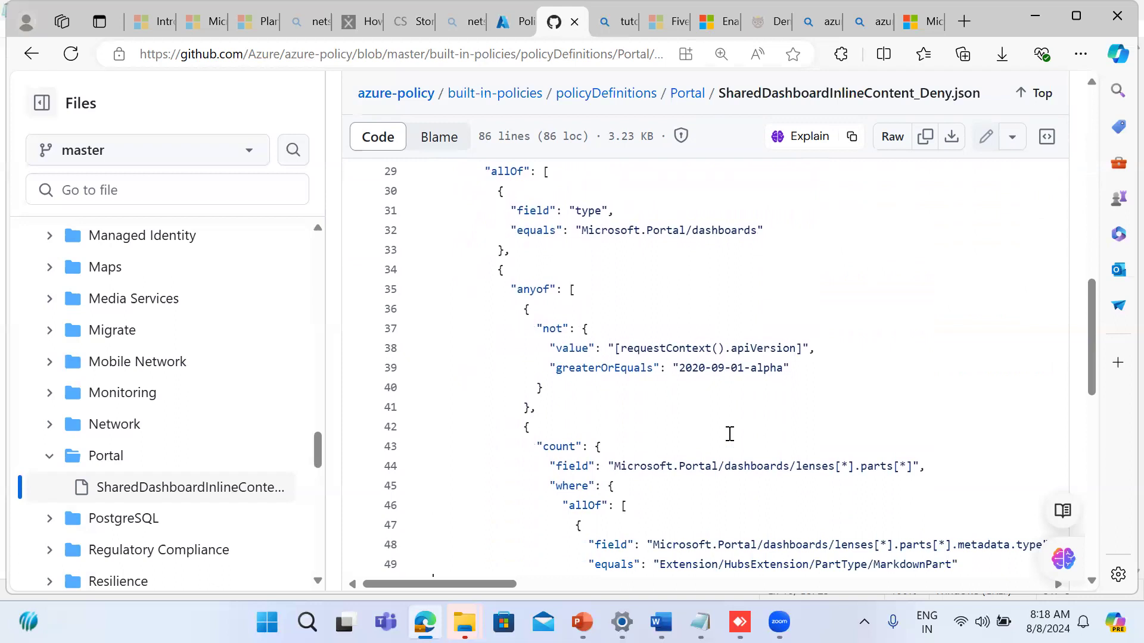
scroll(729, 434, down, 2)
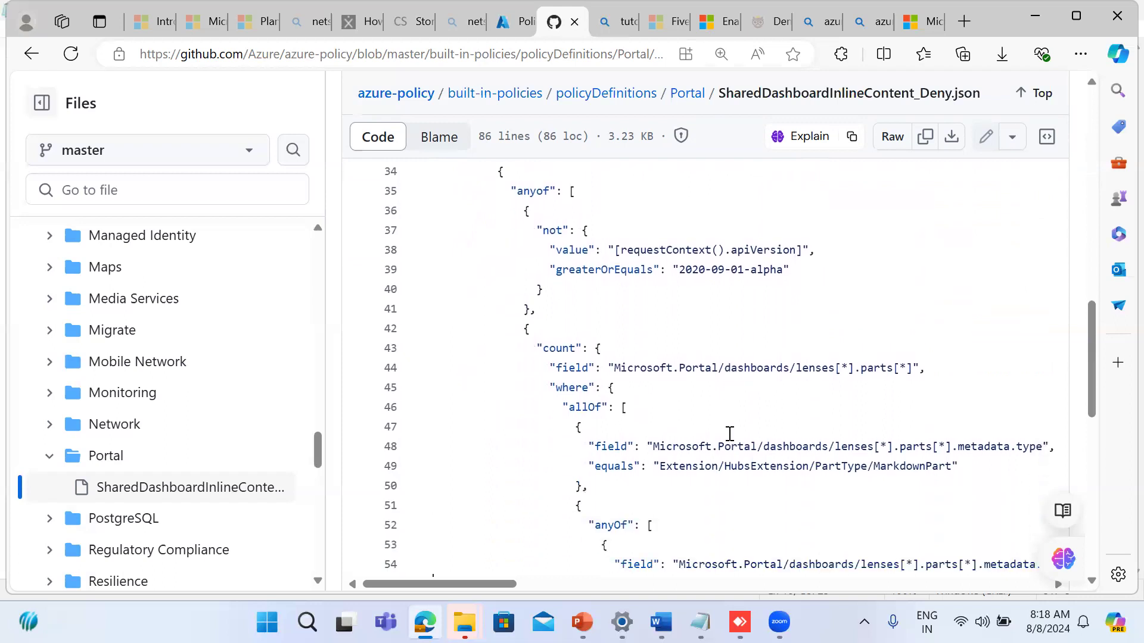
scroll(729, 434, down, 2)
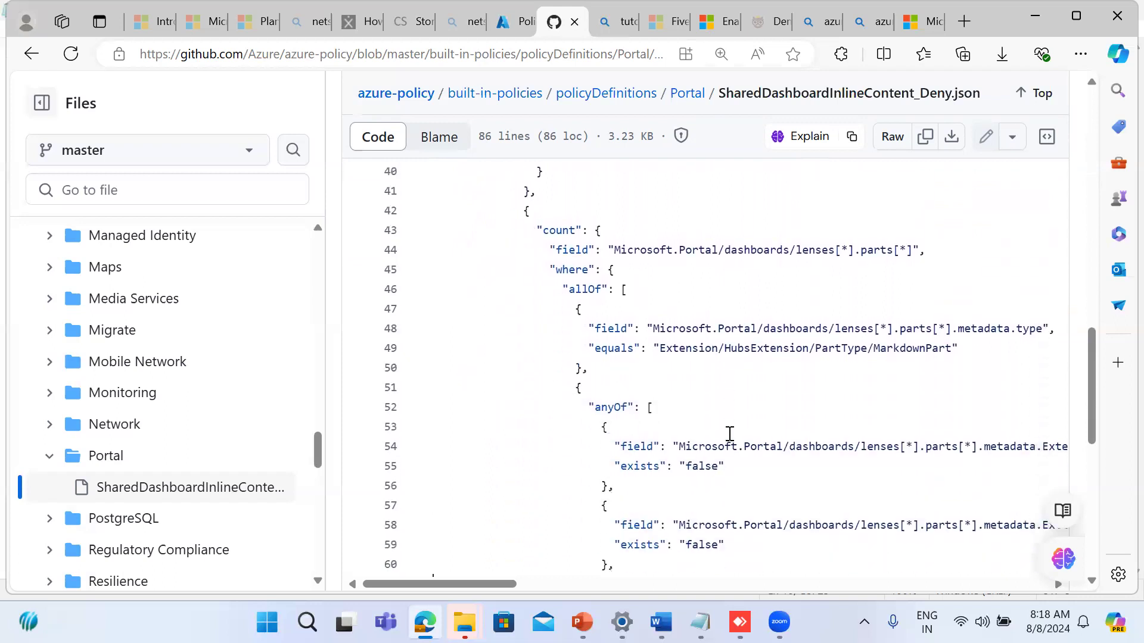
scroll(729, 433, down, 1)
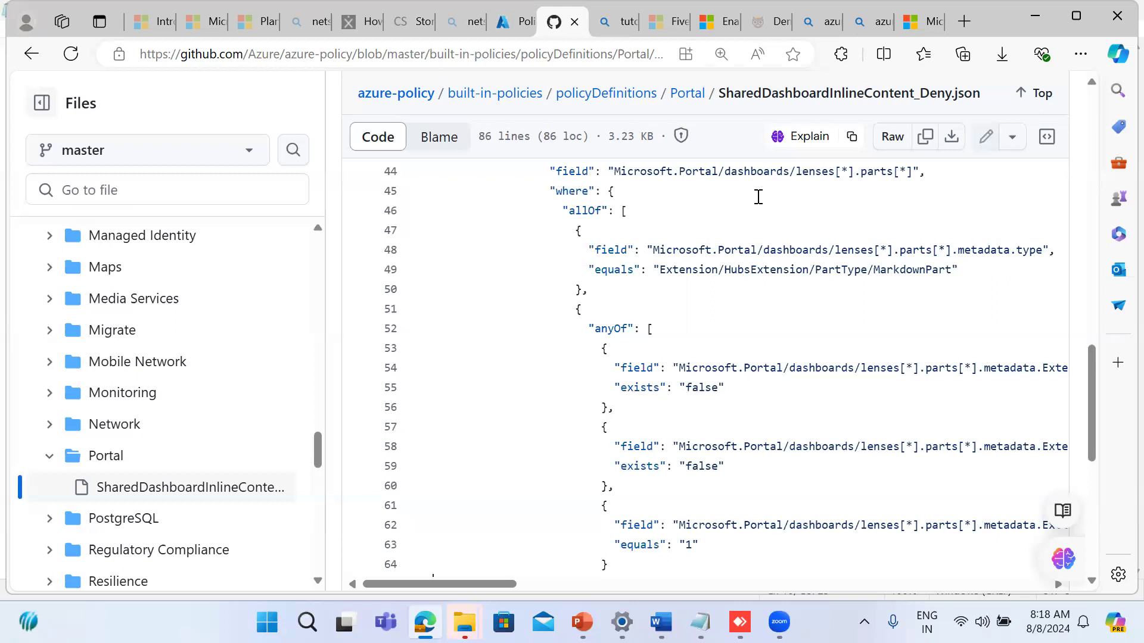
Step: Return to the new policy definition form in the Azure portal and review its default policy rule through to the end of the form
click(516, 21)
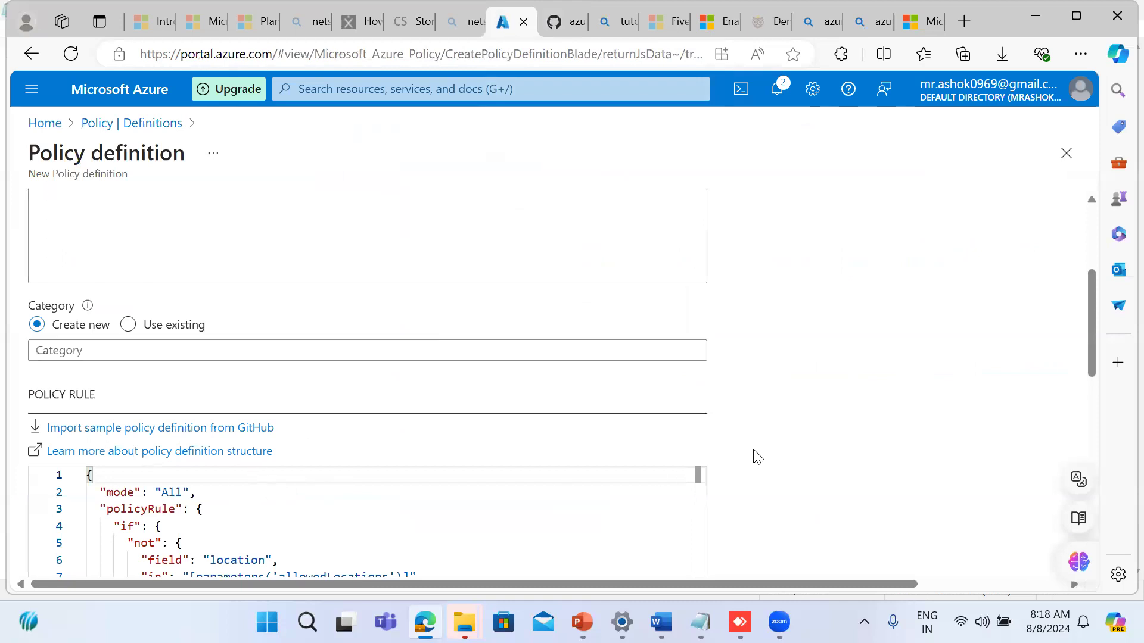
scroll(757, 457, down, 10)
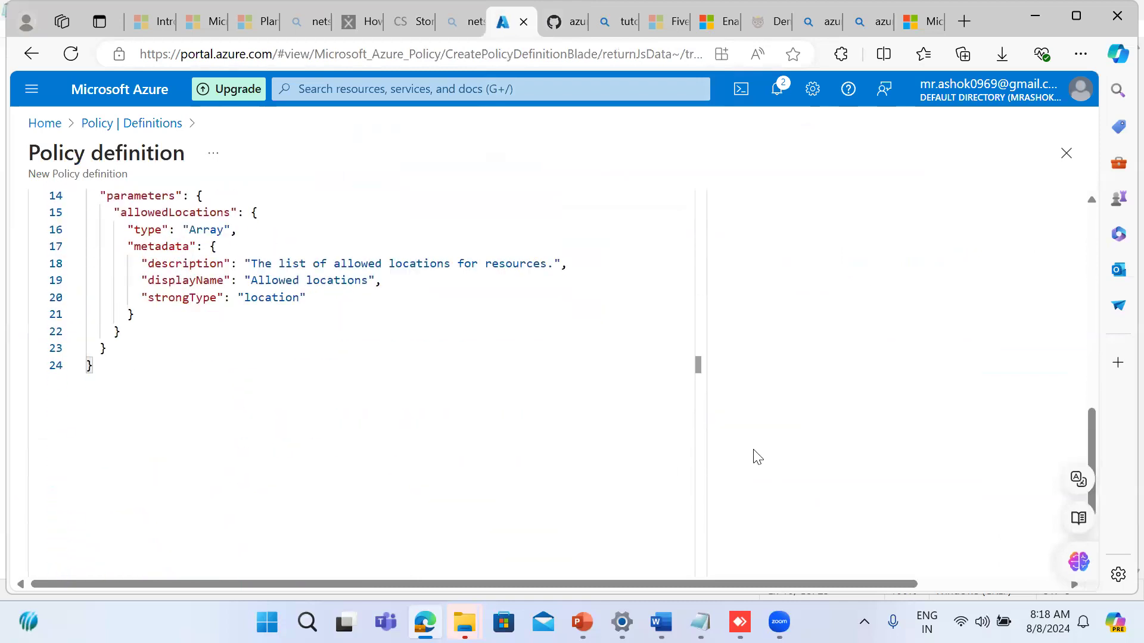
scroll(757, 457, down, 2)
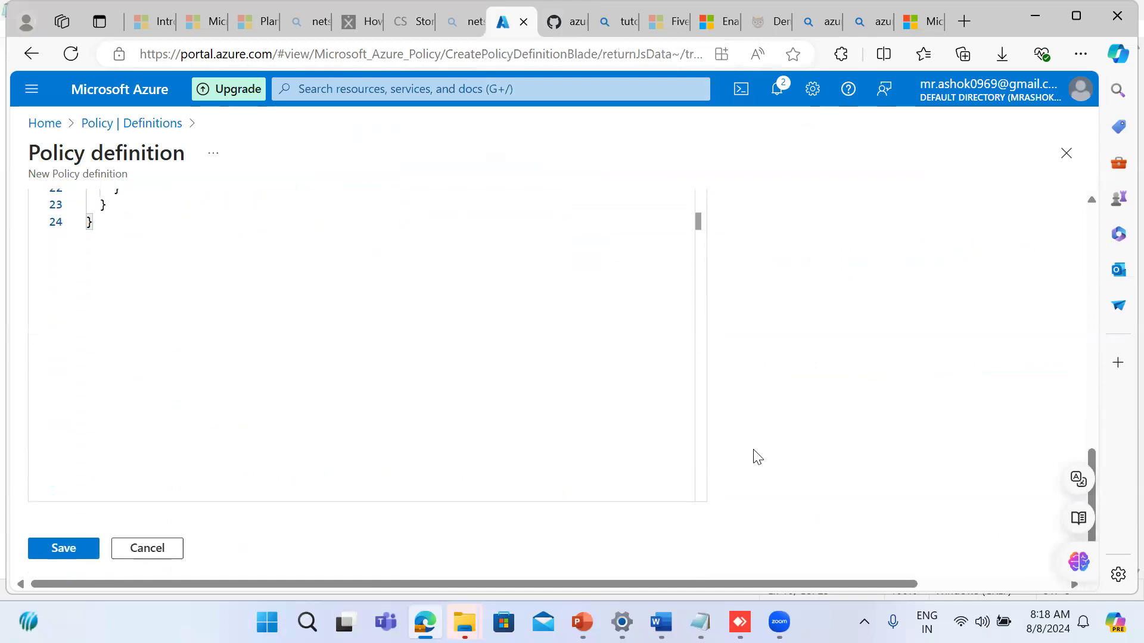
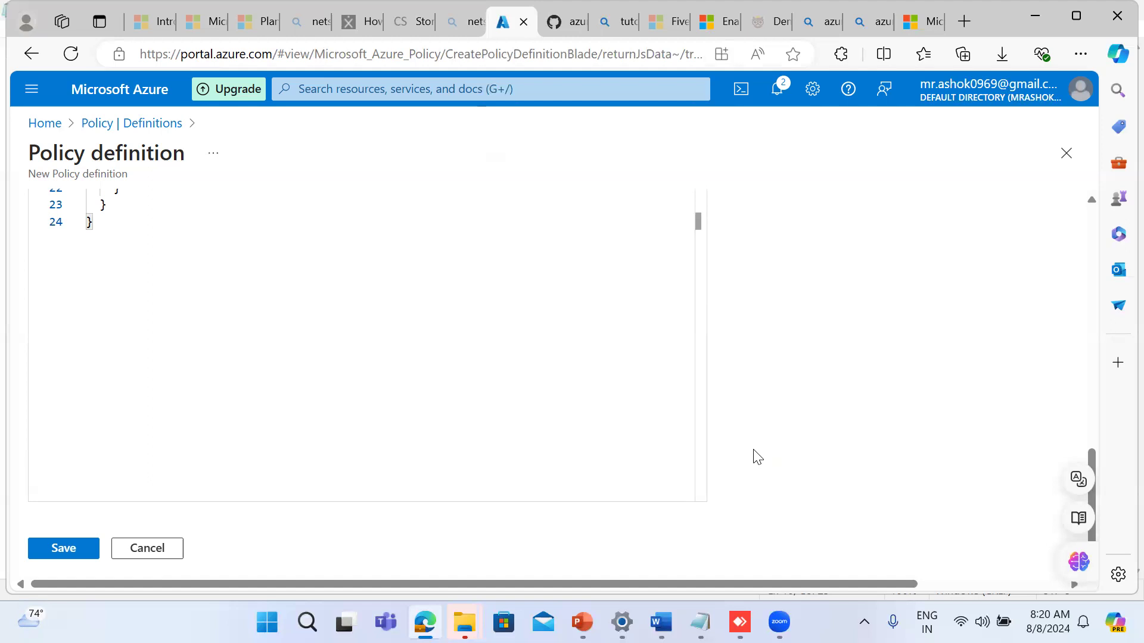
Step: Open the newly created cloudsoft tenant from its creation notification and review its Azure AD B2C overview with the Policies section expanded
click(778, 90)
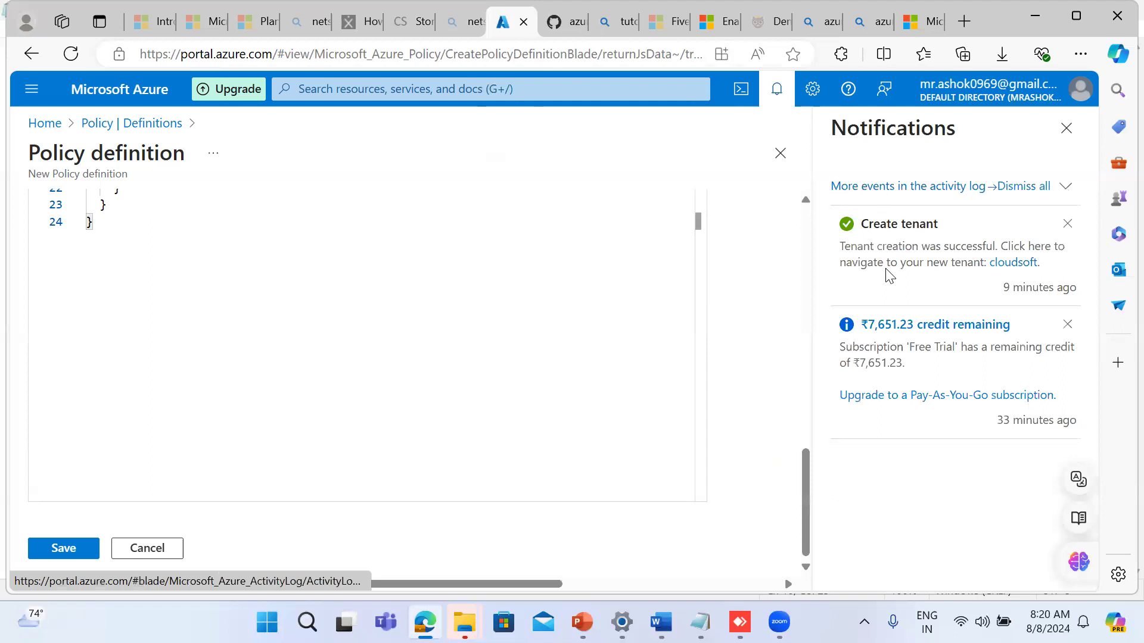
click(1013, 263)
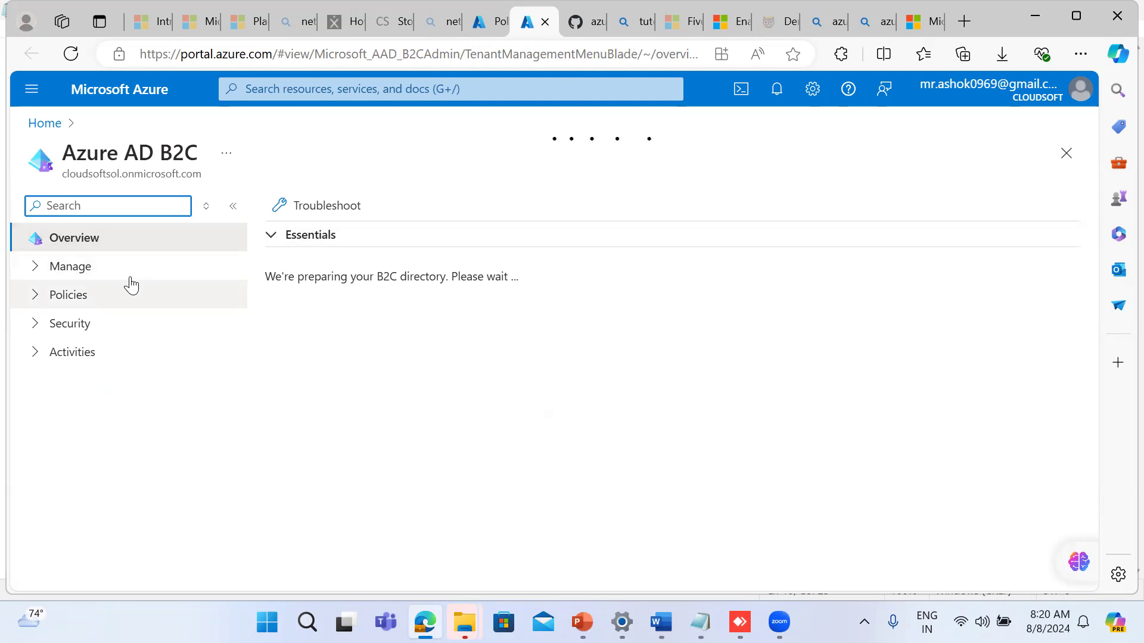
click(42, 295)
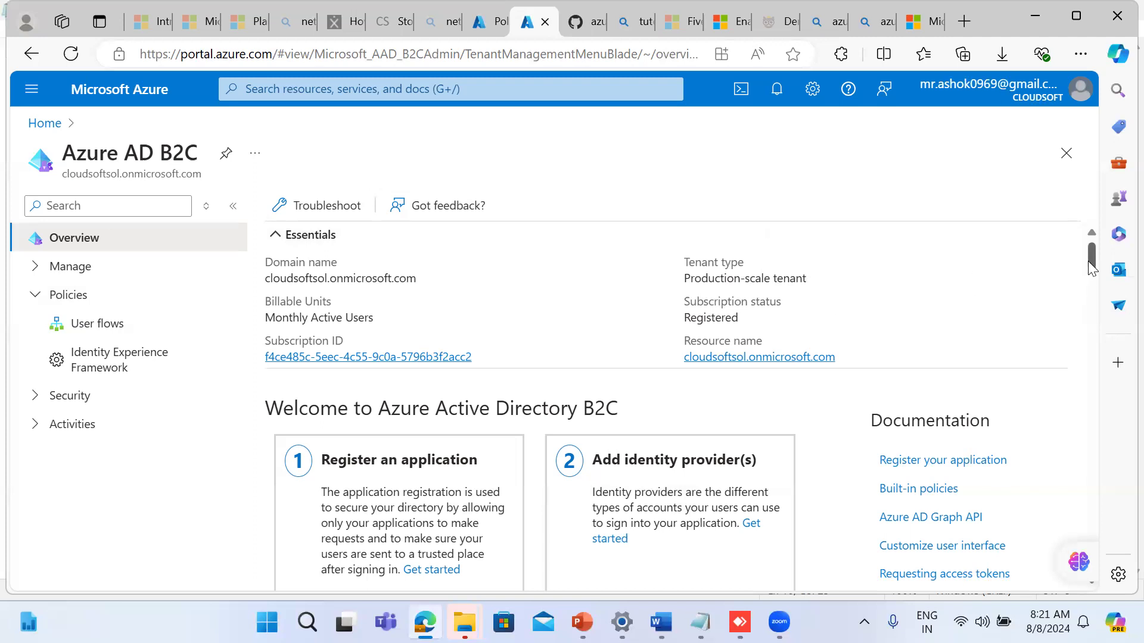
mouse_move(1093, 266)
mouse_down()
mouse_move(1091, 293)
mouse_move(1086, 267)
mouse_up()
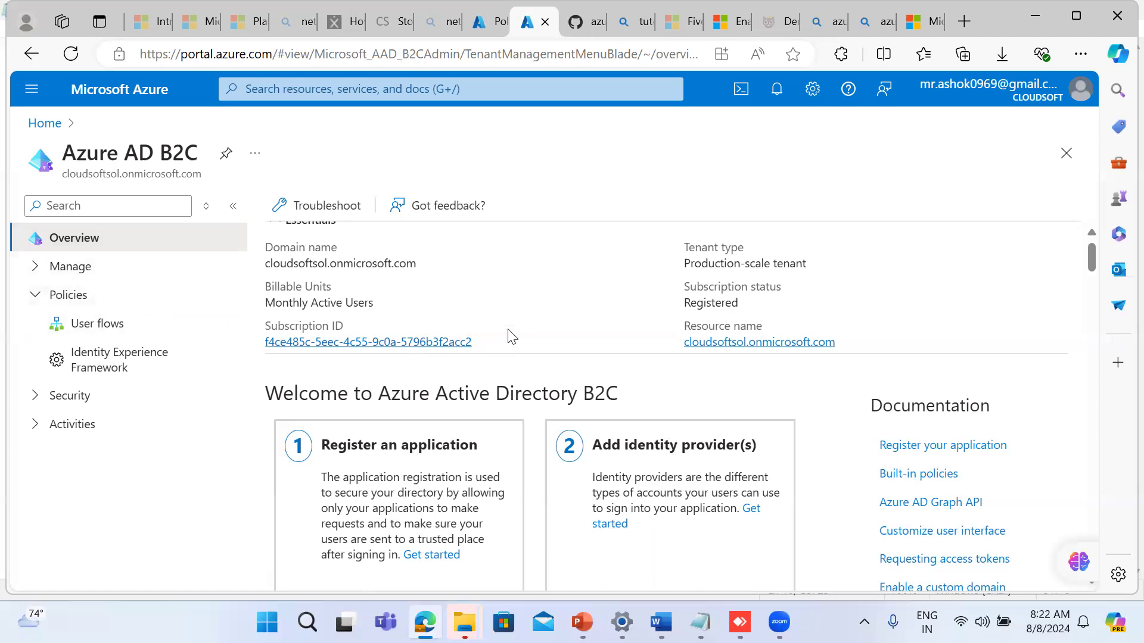
Step: Return to the cloudsoft tenant's Azure home page and search the portal for "tena"
click(47, 124)
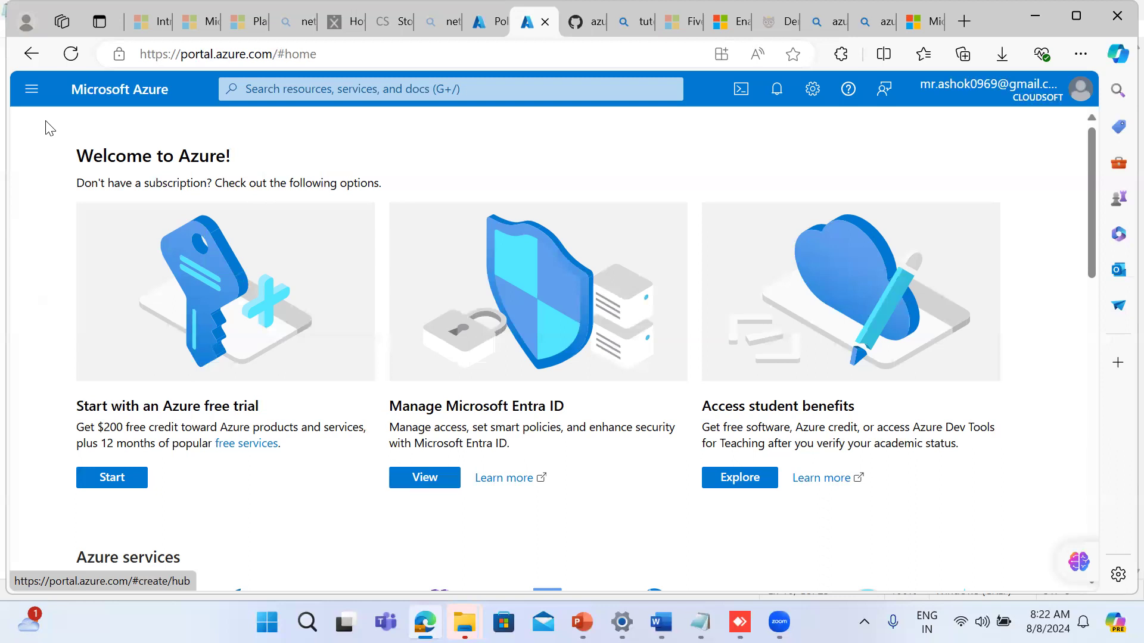
click(302, 93)
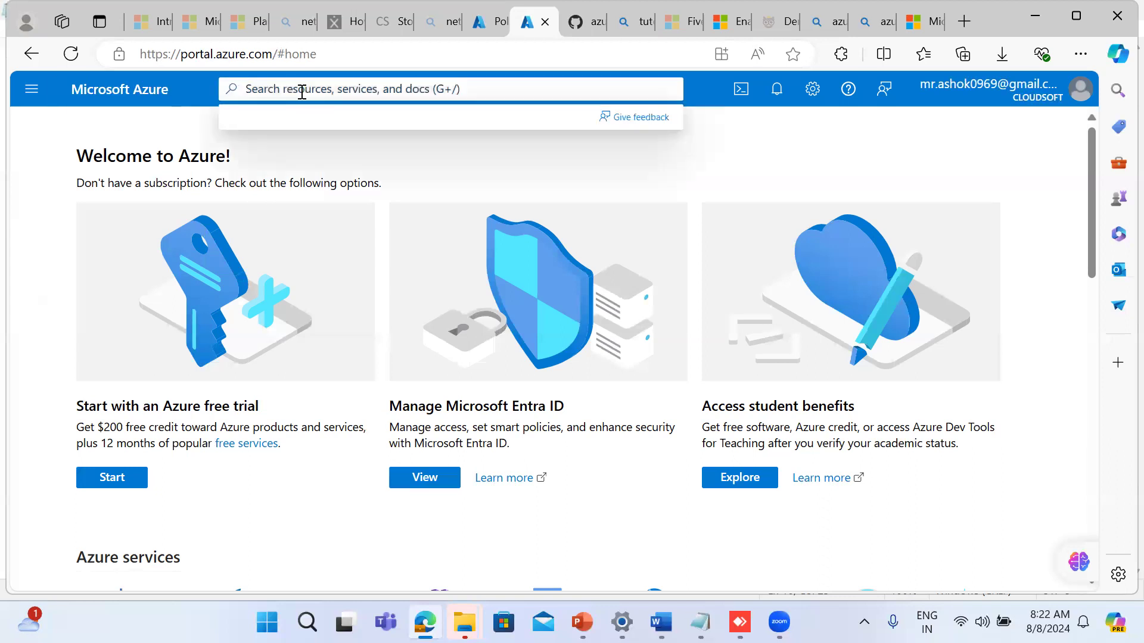
text(tena)
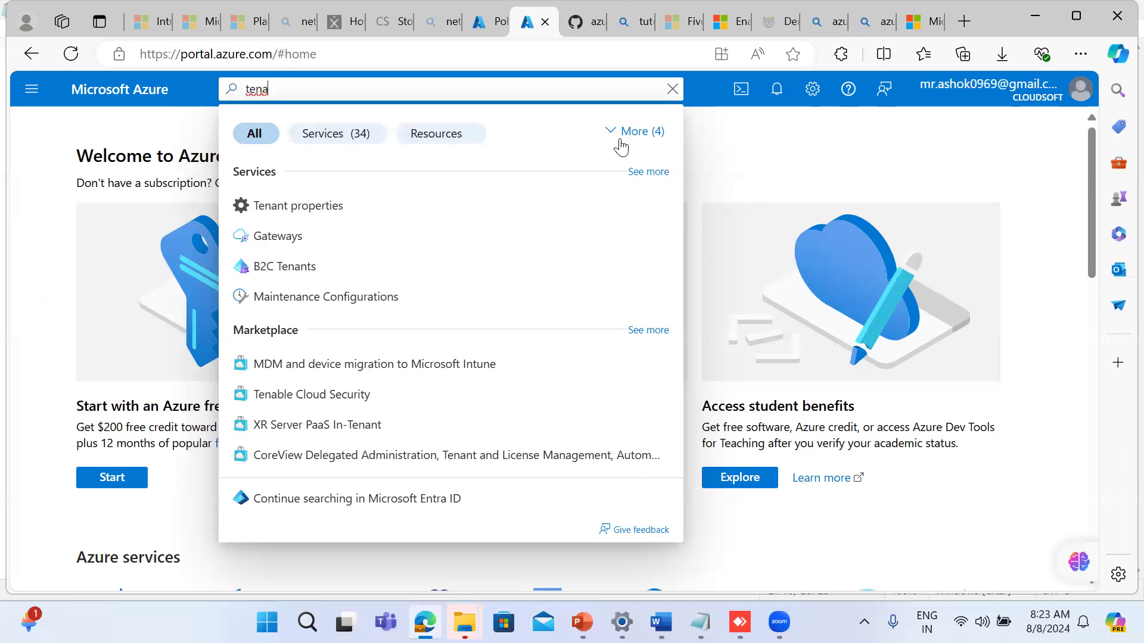
click(779, 622)
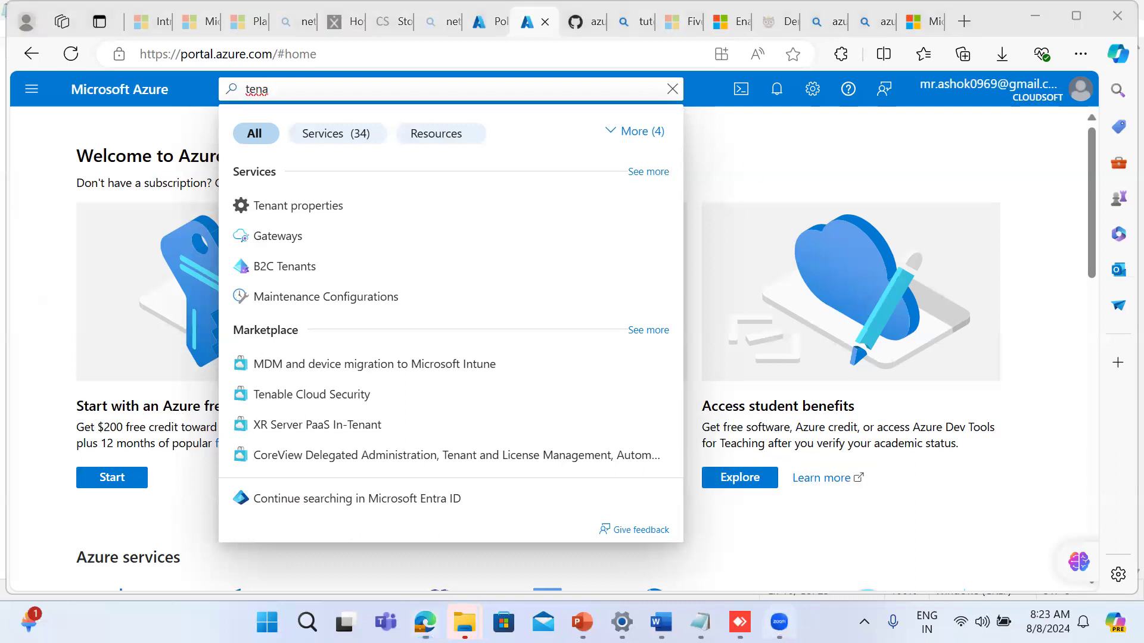